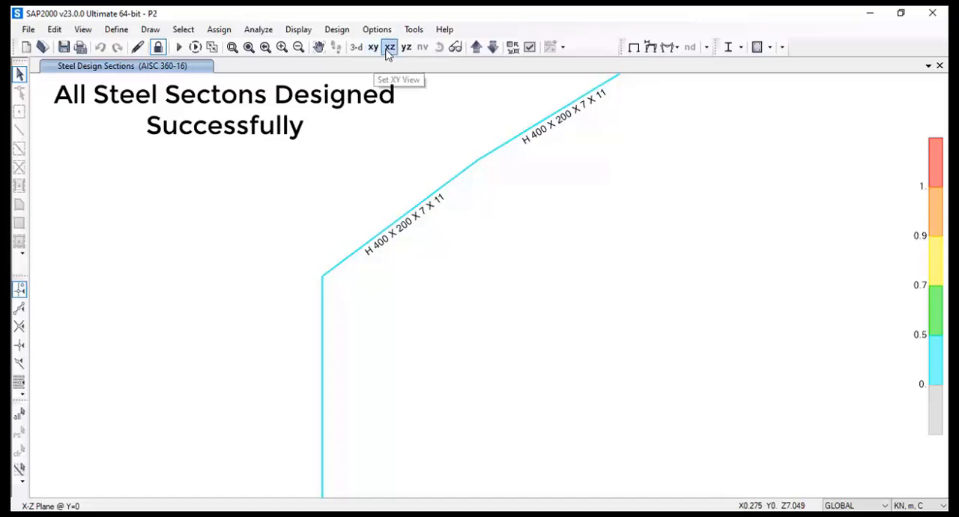
Examine the designed steel section labels on the rafters and column in the X-Z view
click(387, 52)
click(237, 52)
drag(247, 268, 301, 420)
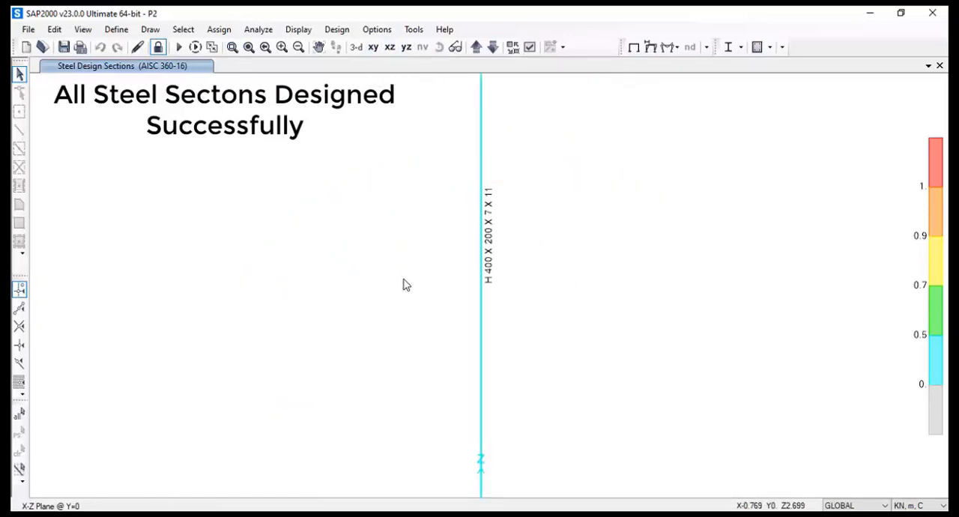
click(389, 47)
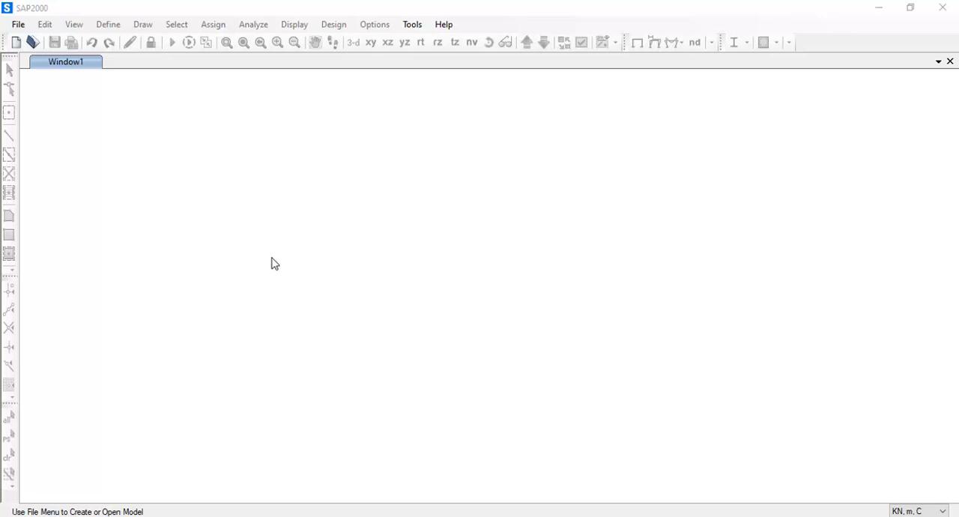
Look at the curved steel frame in the reference photo CURVE FRAME1.jpg and minimize the Photos window
click(221, 515)
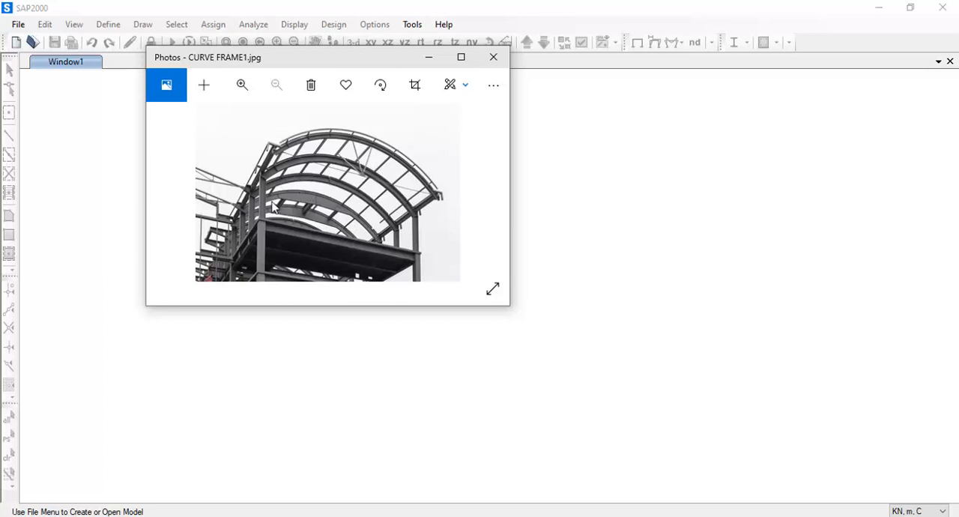
click(436, 57)
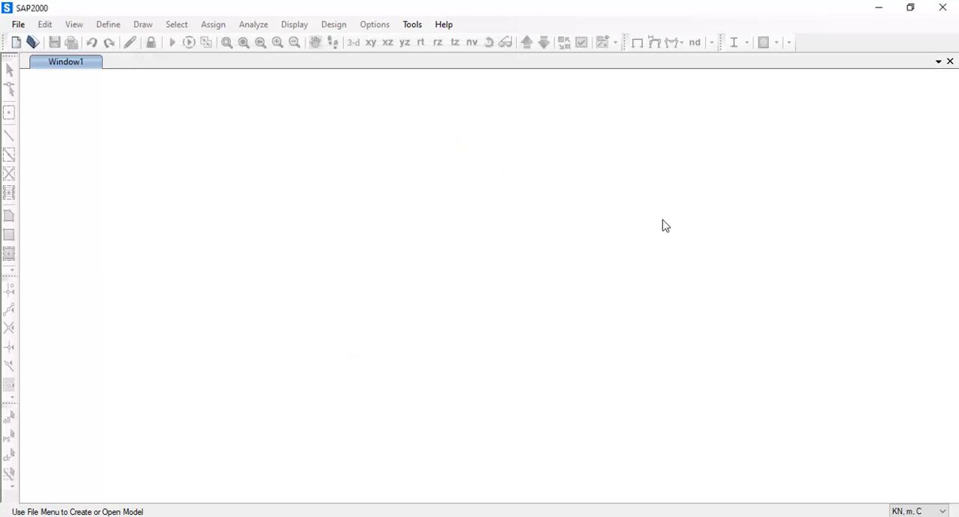
Create a grid-only model in KN, m, C with United States materials, 4 × 4 × 5 grid lines and 6, 6 and 3 m spacing in X, Y and Z
click(19, 26)
click(35, 25)
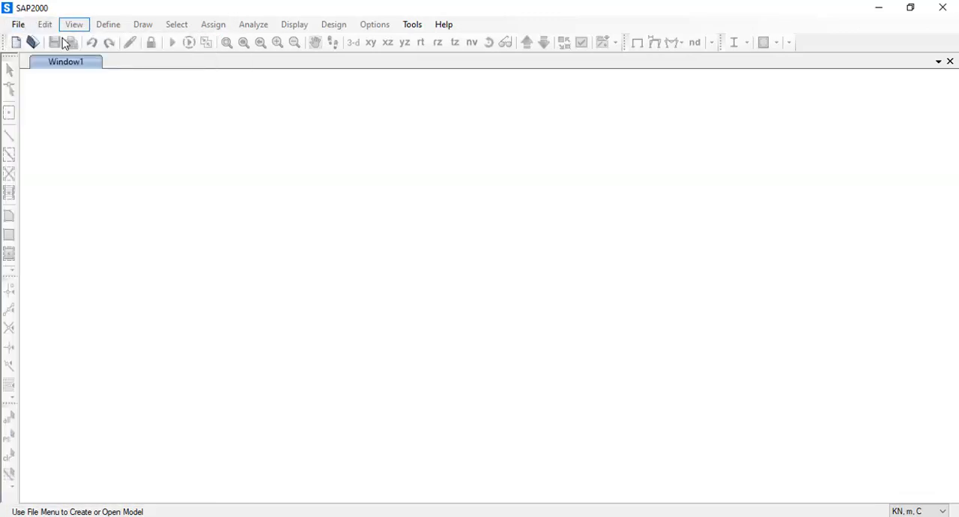
click(23, 28)
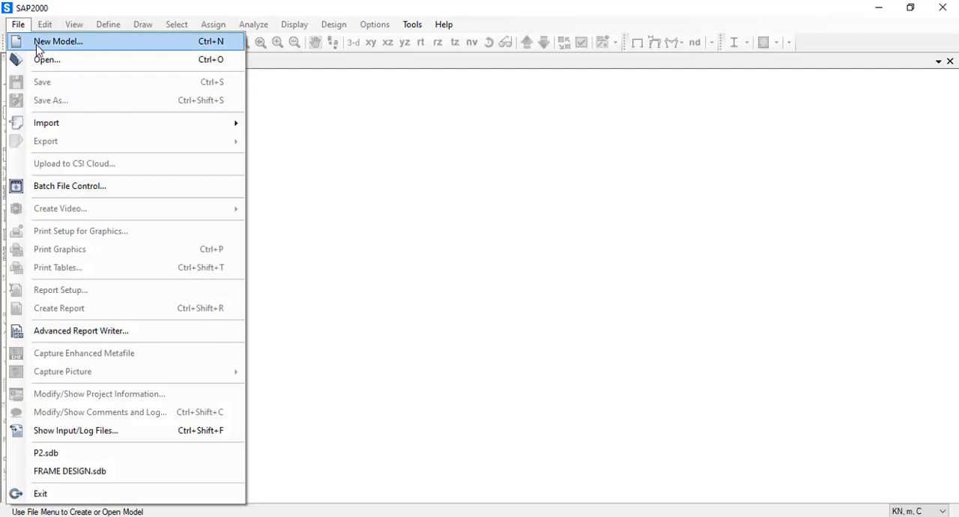
click(45, 42)
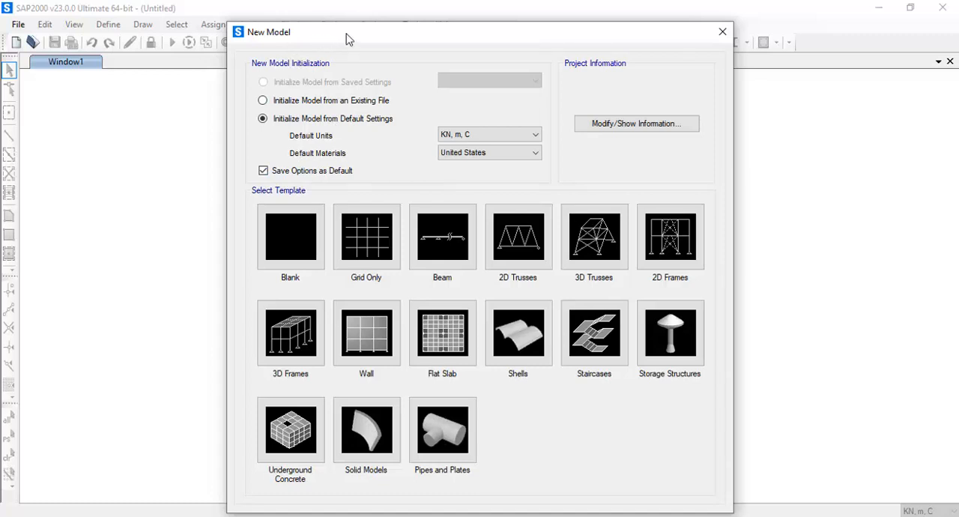
drag(384, 36, 375, 25)
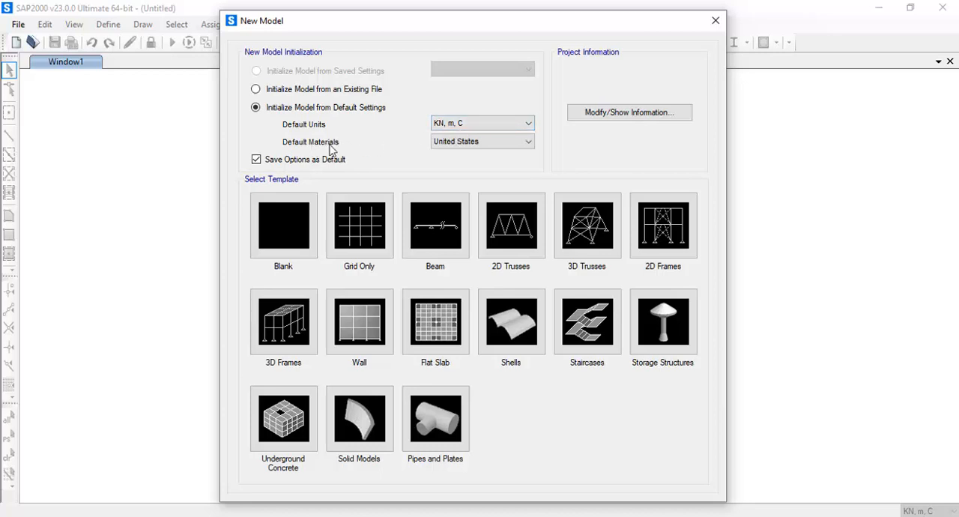
click(508, 143)
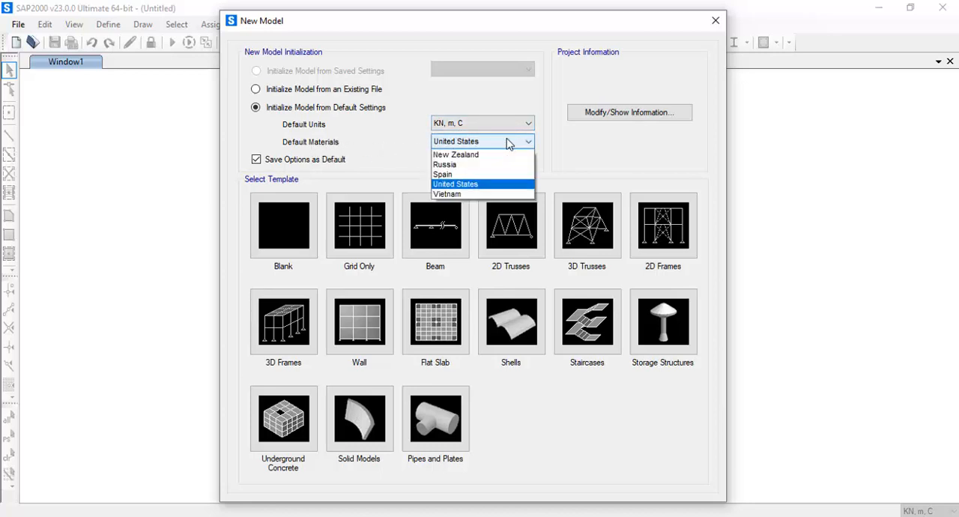
click(502, 143)
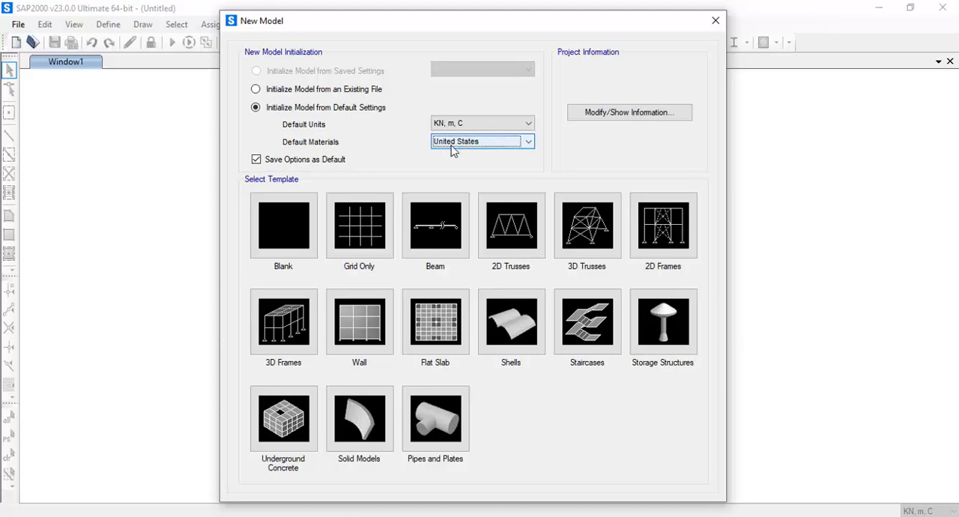
click(369, 240)
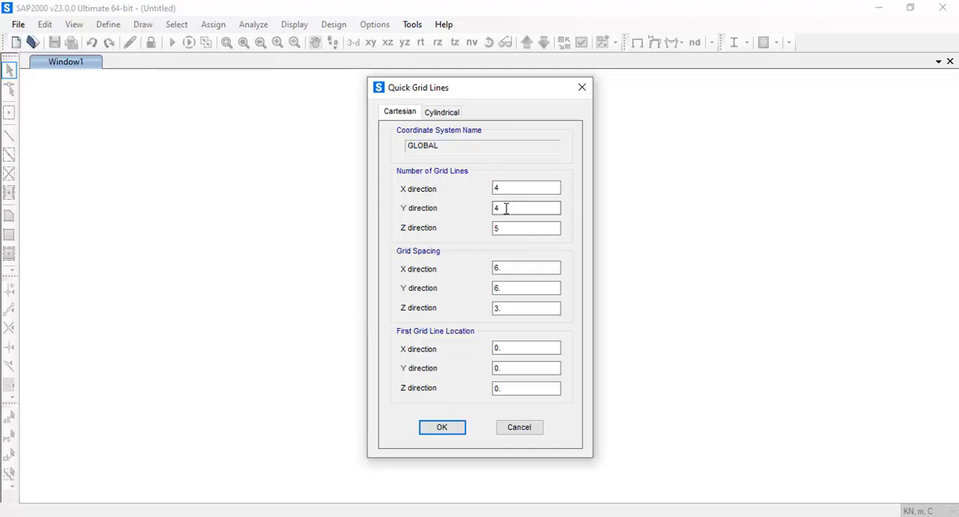
click(441, 425)
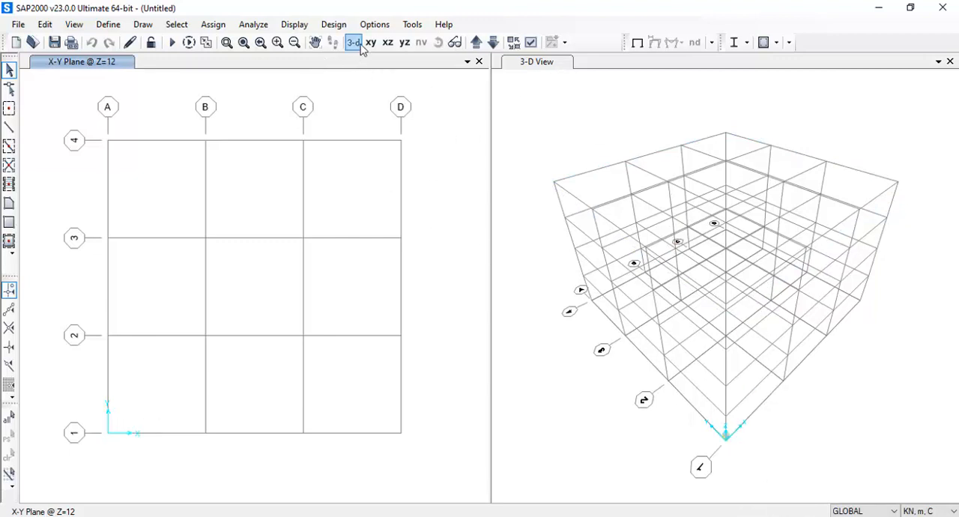
Zoom in on the grid origin in the 3-D view, and close that view to leave only the X-Y plane window
click(227, 42)
drag(661, 381, 778, 466)
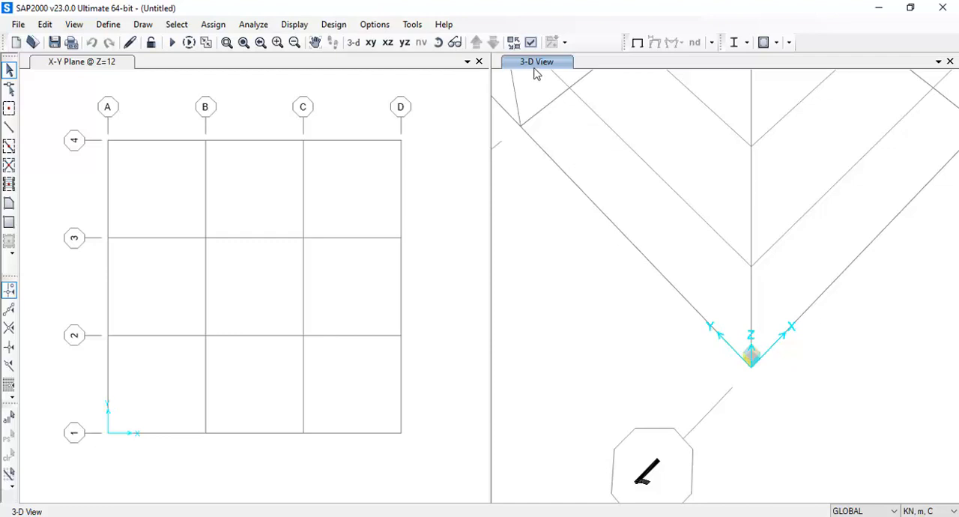
click(950, 61)
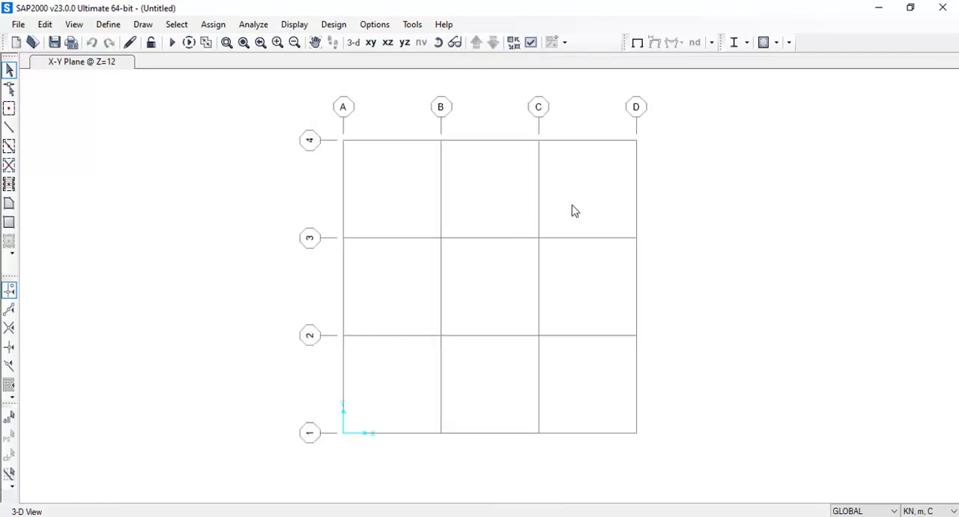
click(472, 179)
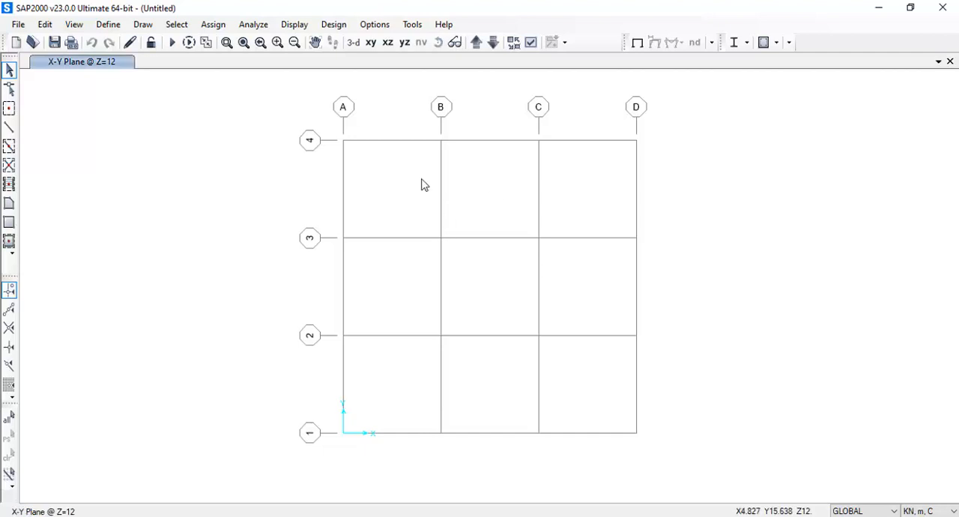
Inspect the grid in the 3-D, X-Y and X-Z views and return to the 3-D view
click(353, 42)
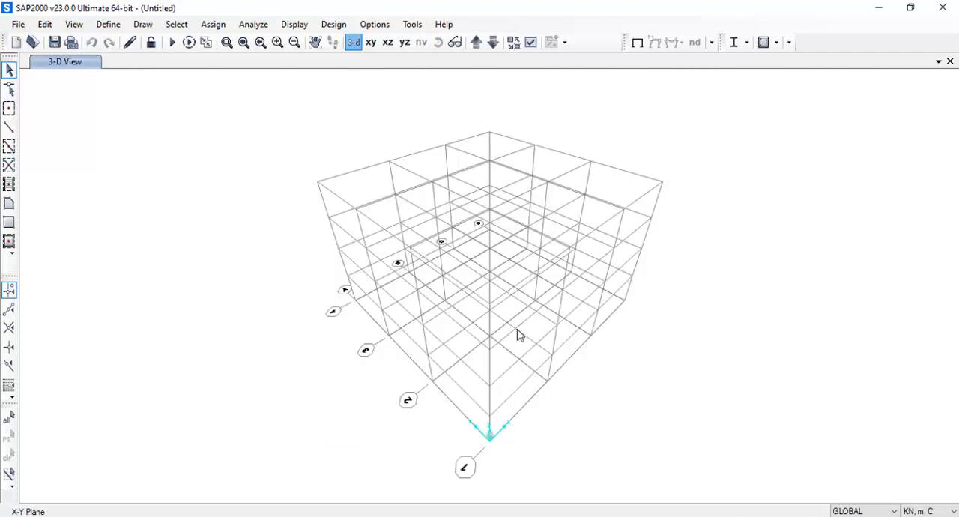
click(371, 44)
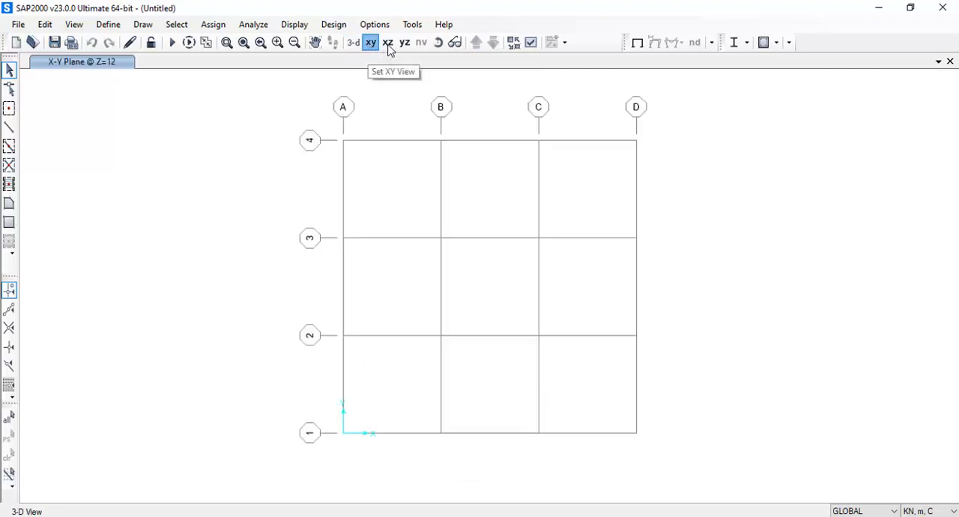
click(388, 45)
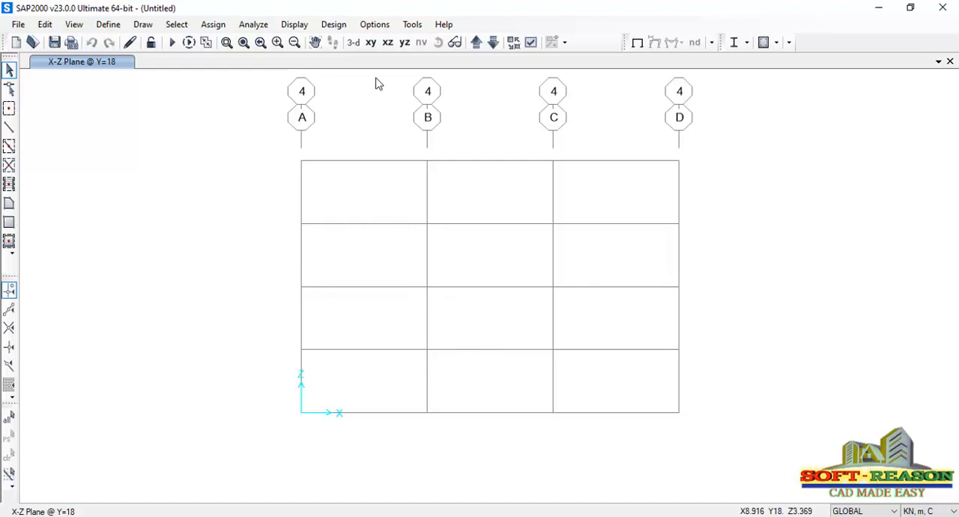
click(353, 42)
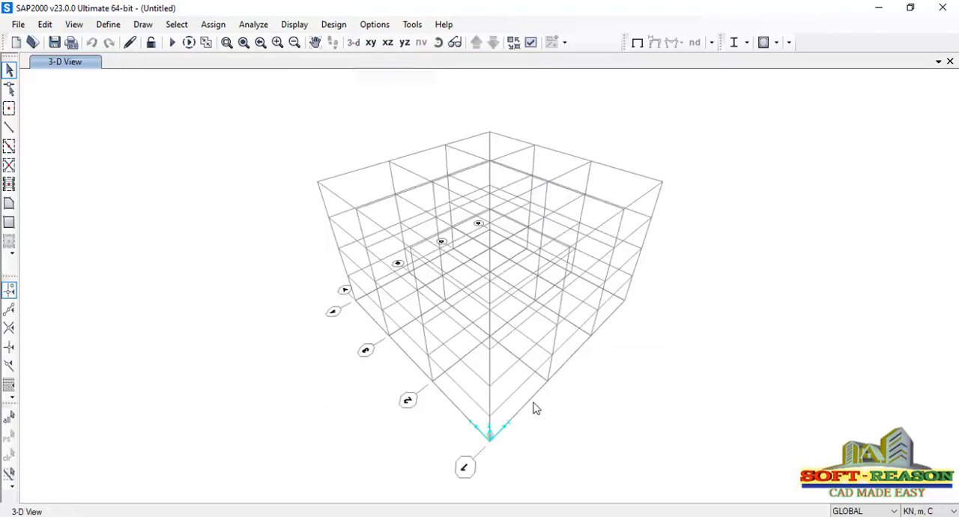
scroll(515, 417, up, 1)
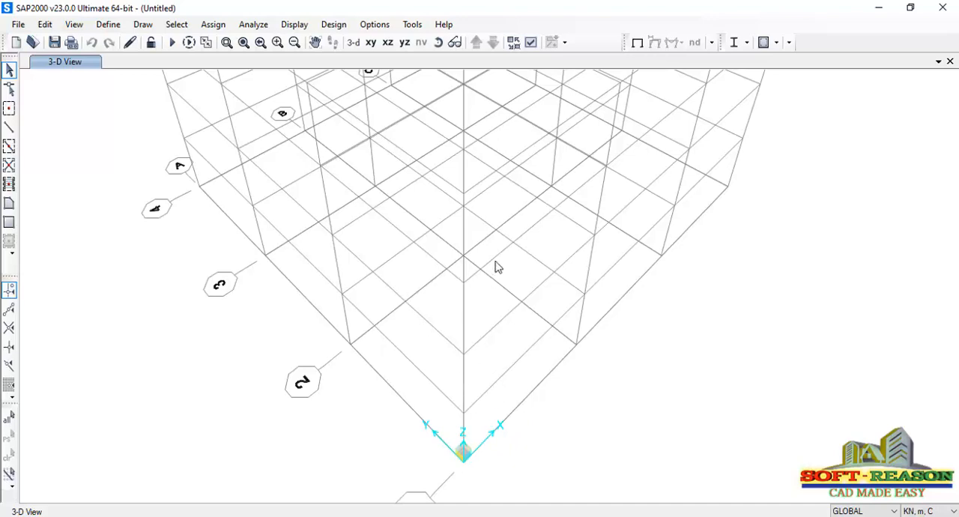
scroll(502, 258, up, 1)
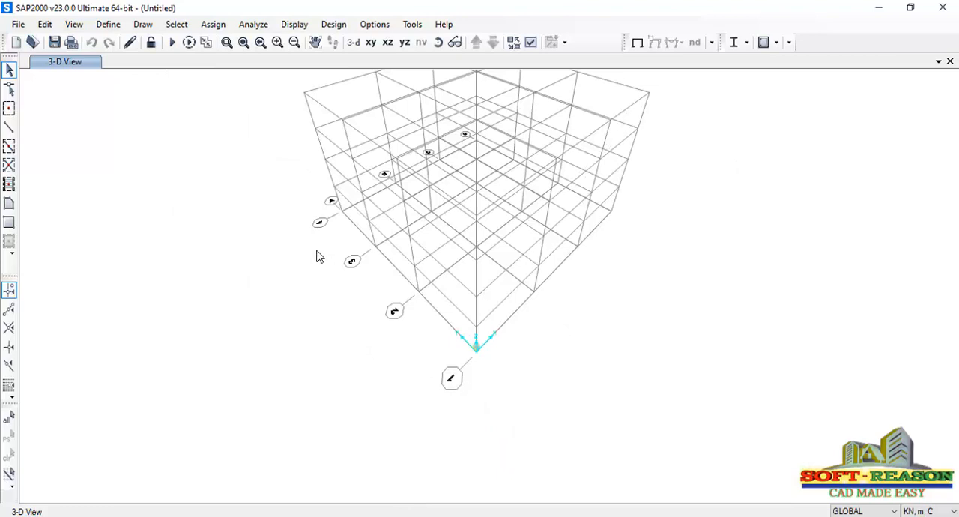
Open the GLOBAL grid system data and delete Y grid lines 2, 3 and 4
double_click(313, 105)
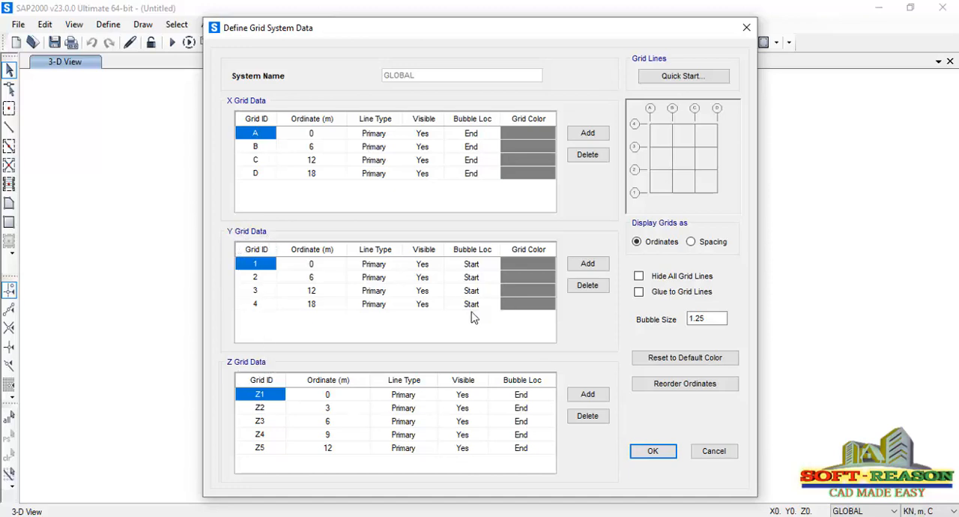
click(343, 314)
click(341, 305)
click(587, 286)
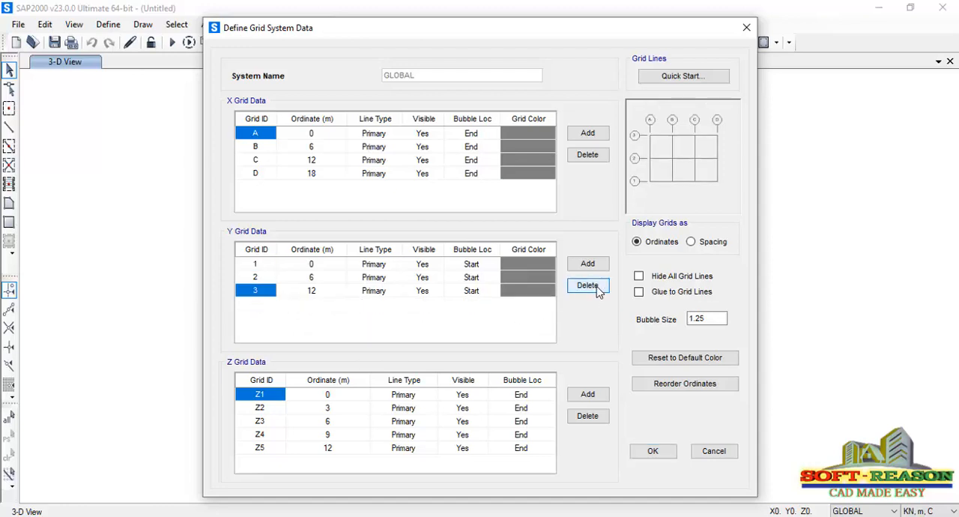
click(588, 285)
click(596, 289)
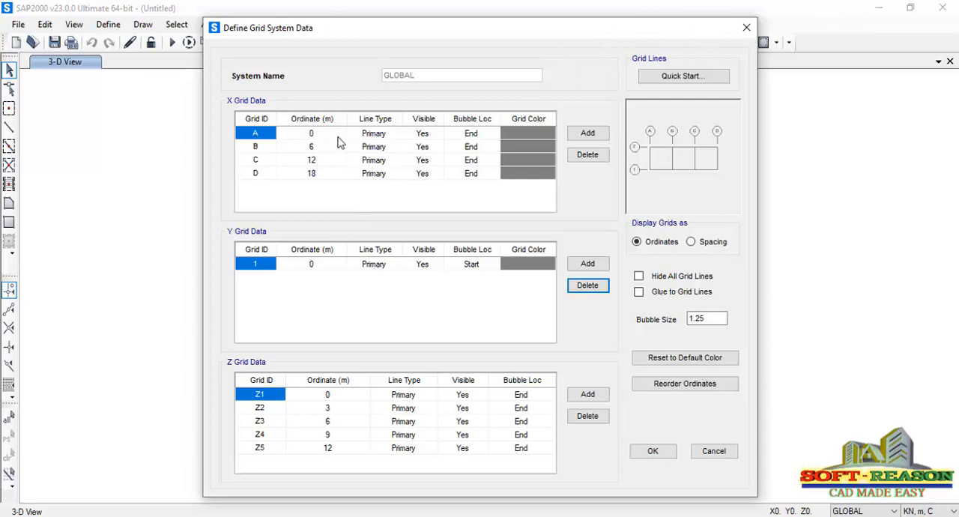
Set the ordinates of X grid lines B and C to 18 m and 36 m, and delete X grid line D
click(690, 242)
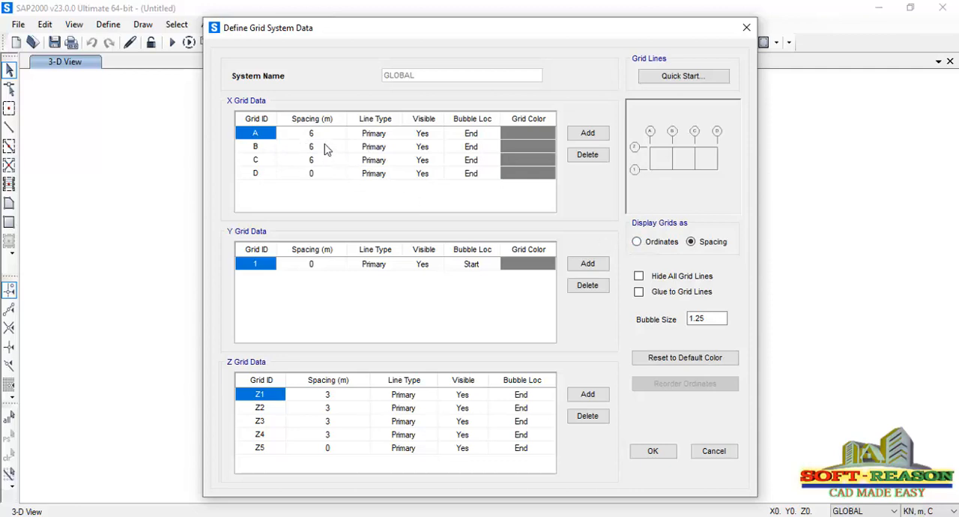
click(637, 243)
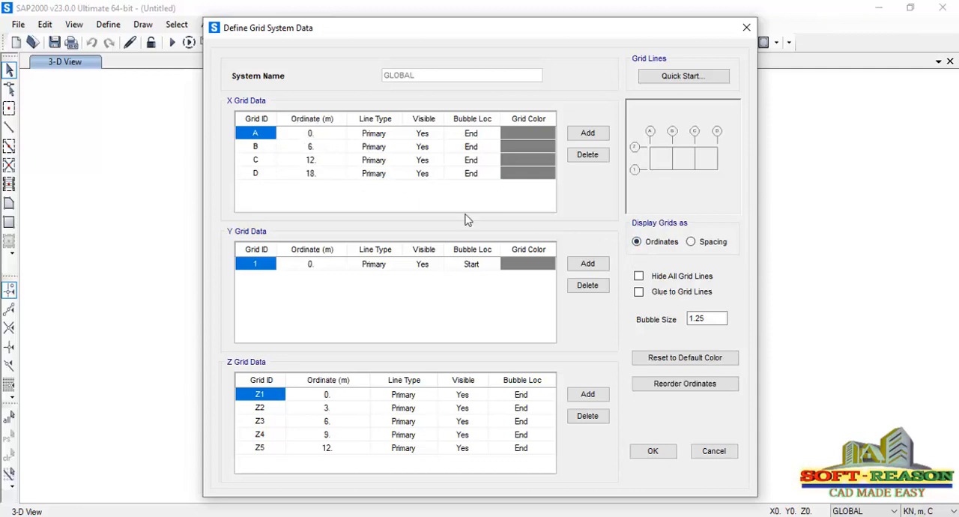
click(321, 148)
click(322, 148)
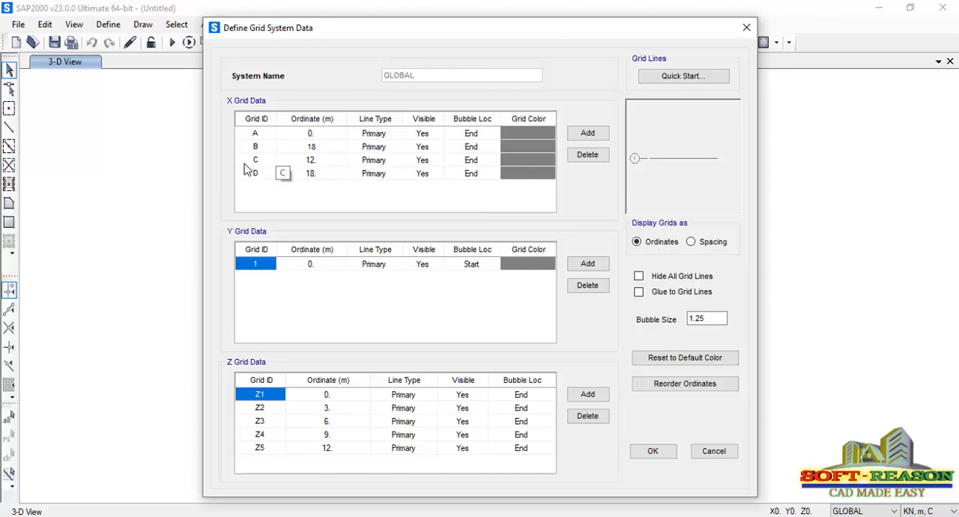
click(323, 163)
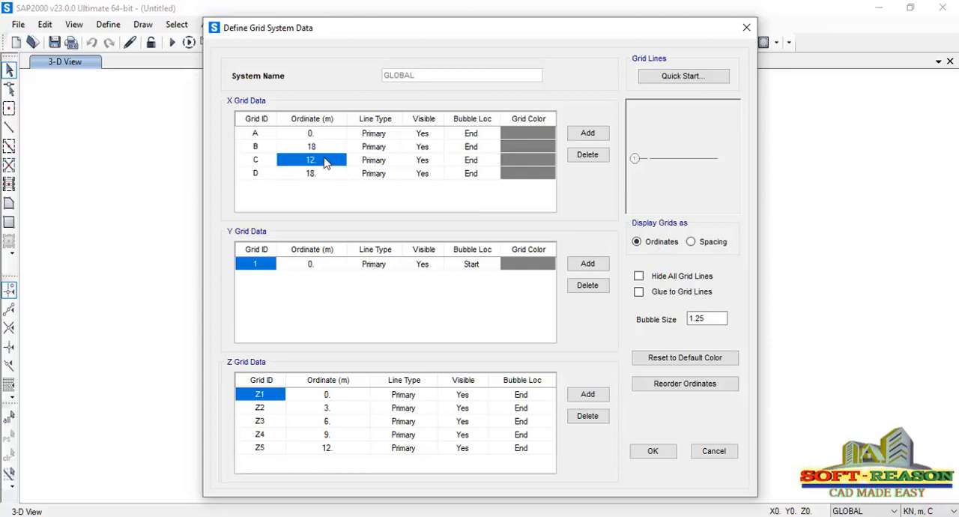
click(325, 160)
double_click(327, 159)
click(265, 177)
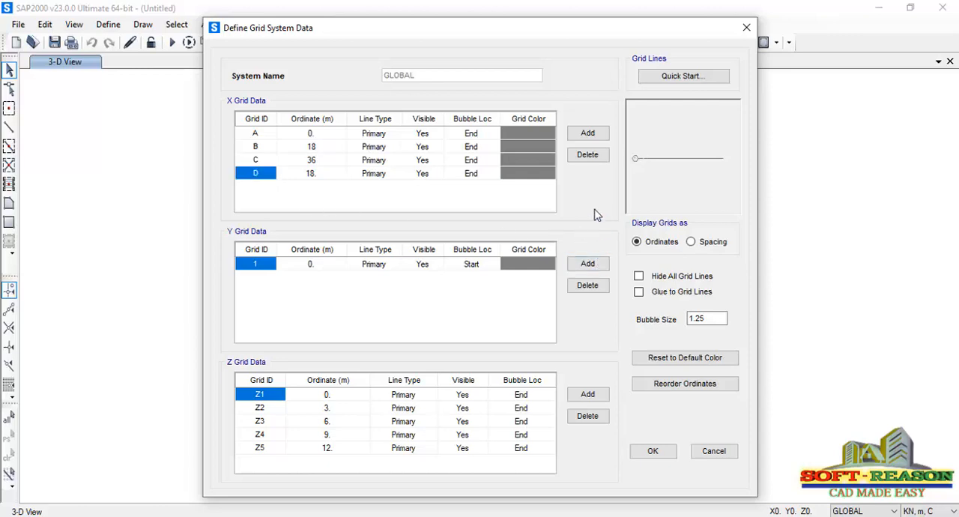
click(588, 161)
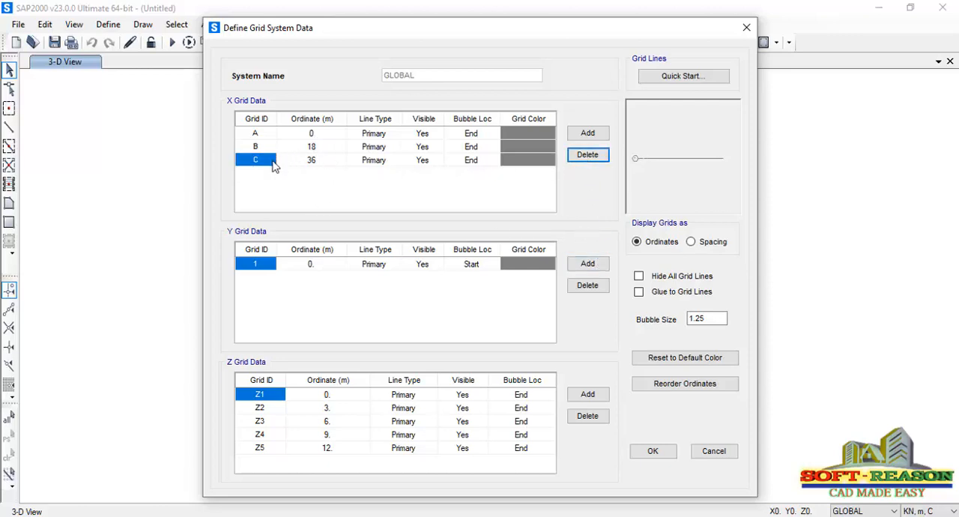
Set the ordinates of grid lines Z2 and Z3 to 6 m and 8.5 m
click(327, 411)
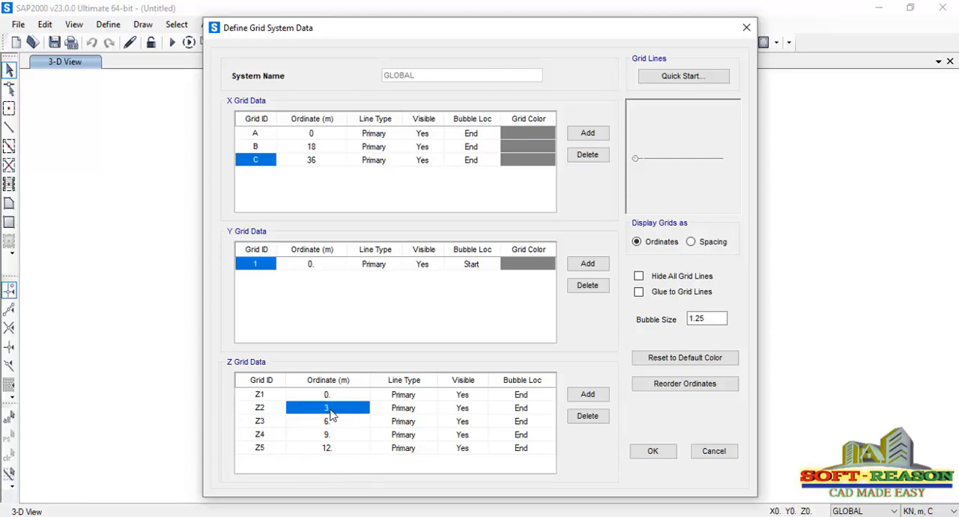
text(6)
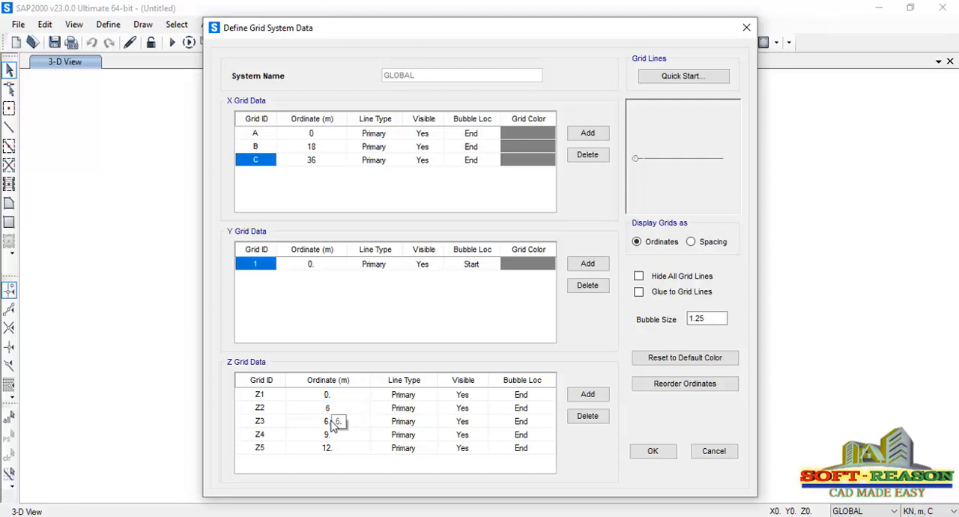
click(332, 419)
click(332, 420)
Delete grid lines Z4 and Z5, and display the grids as spacing
click(264, 450)
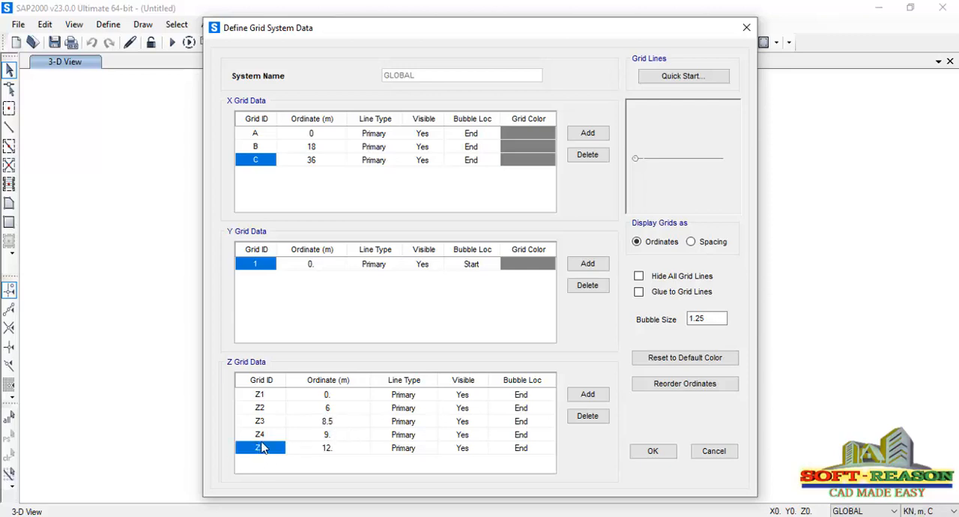
click(587, 416)
click(588, 416)
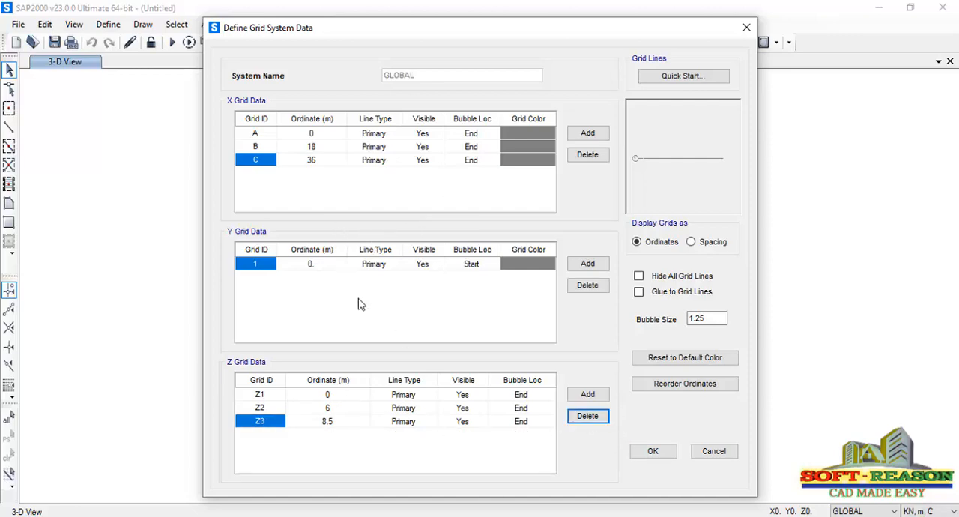
click(692, 243)
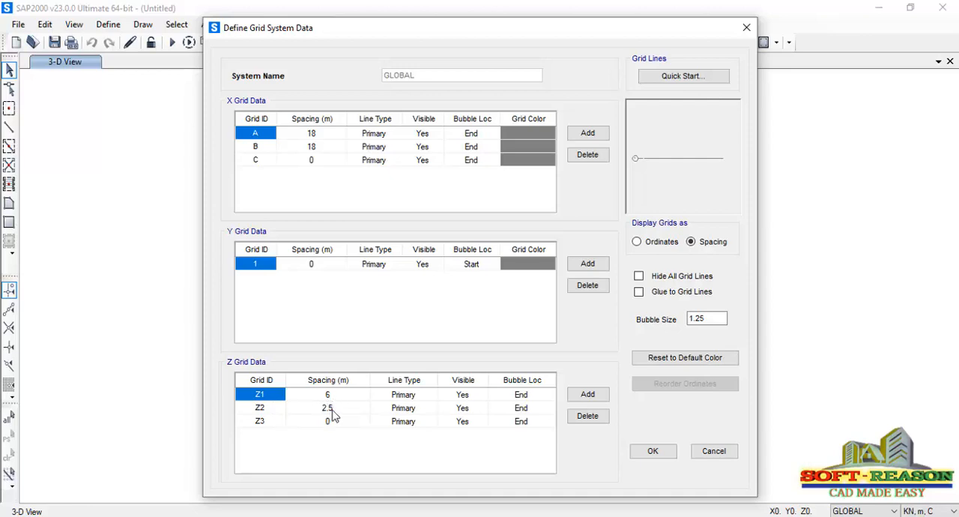
Display the grids as ordinates again and accept the grid system data
click(638, 242)
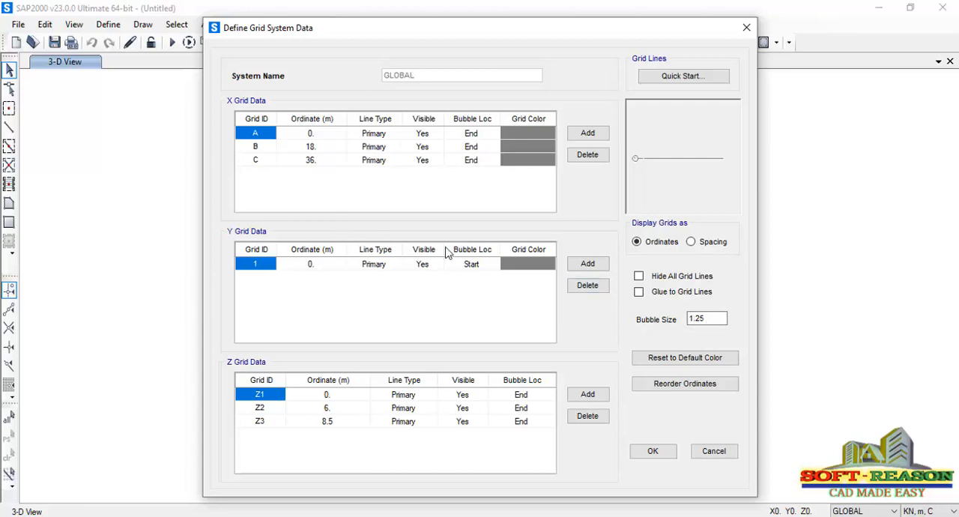
click(653, 452)
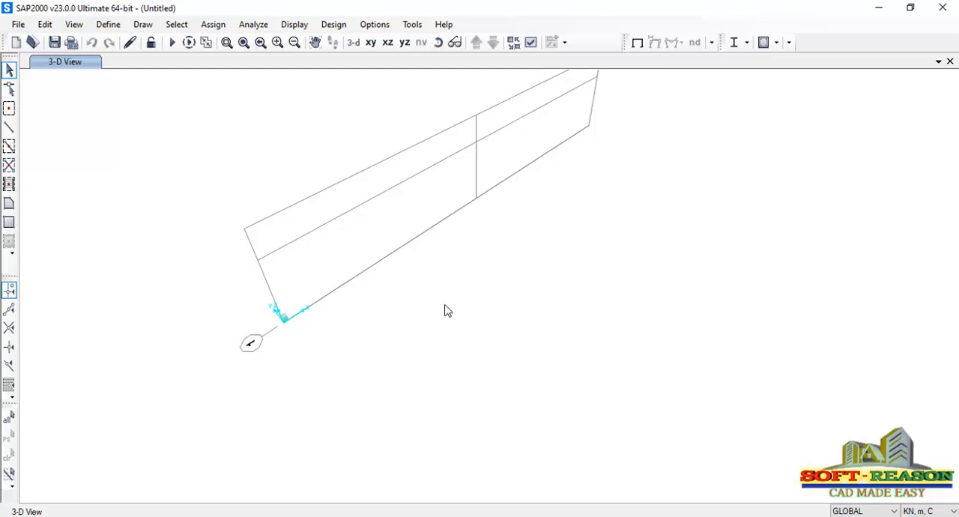
Show the grid in the X-Z plane view at Y=0
mouse_move(503, 187)
middle_down()
mouse_move(513, 206)
mouse_move(509, 240)
mouse_move(501, 237)
middle_up()
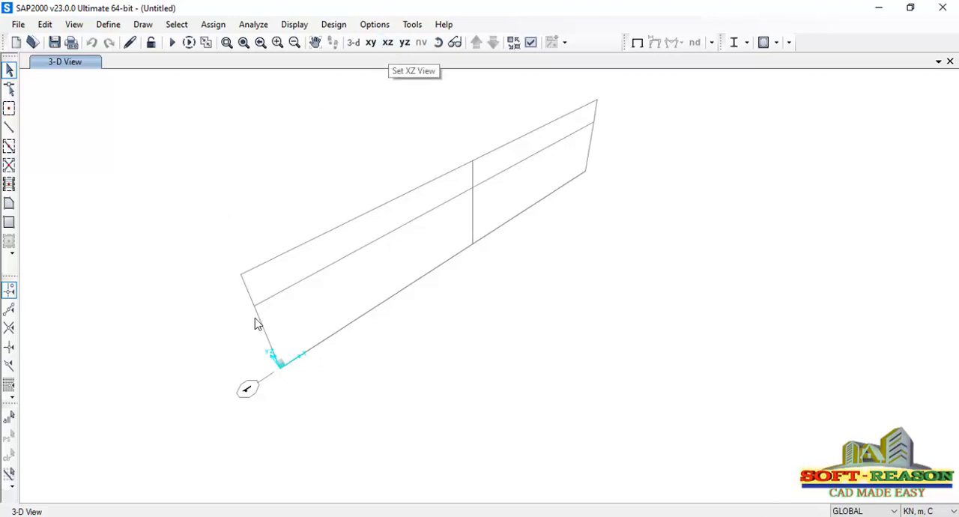
scroll(275, 362, up, 1)
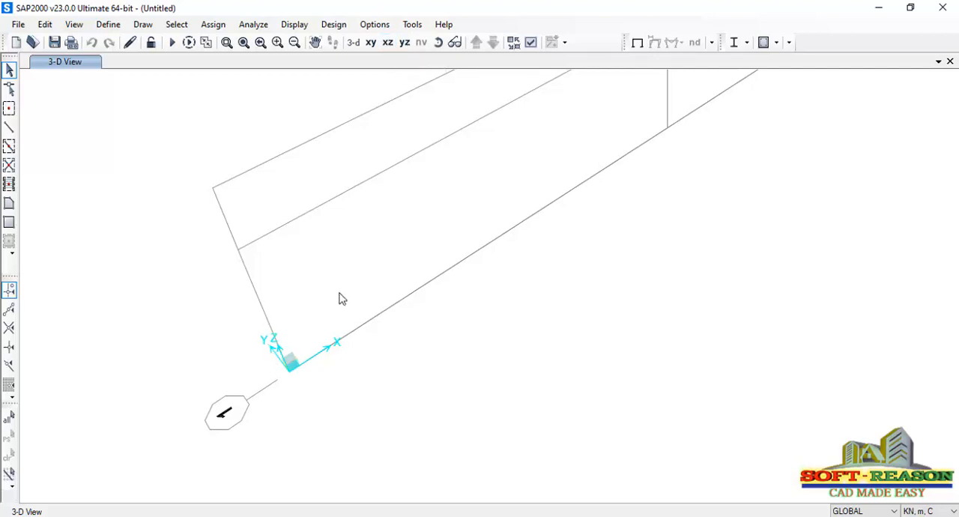
click(388, 41)
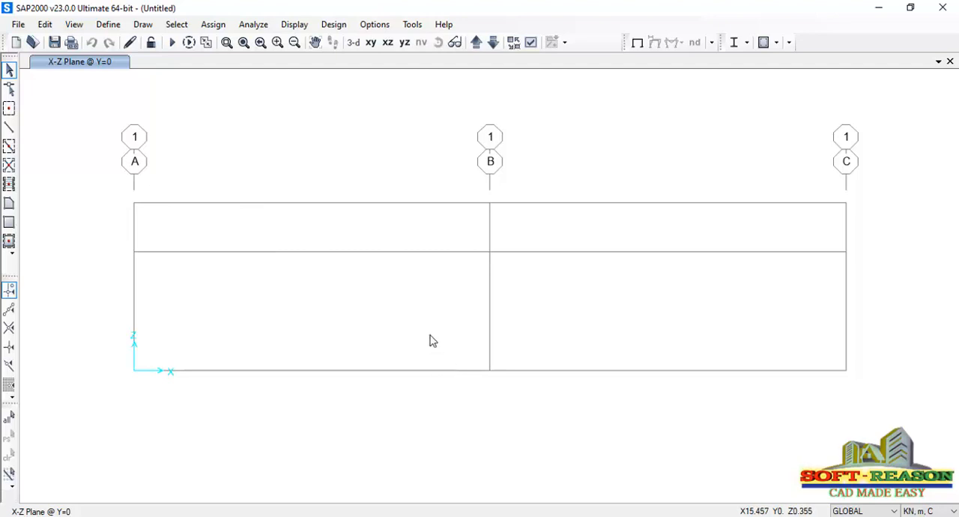
Open the material definitions and delete the A992Fy50 material
click(106, 25)
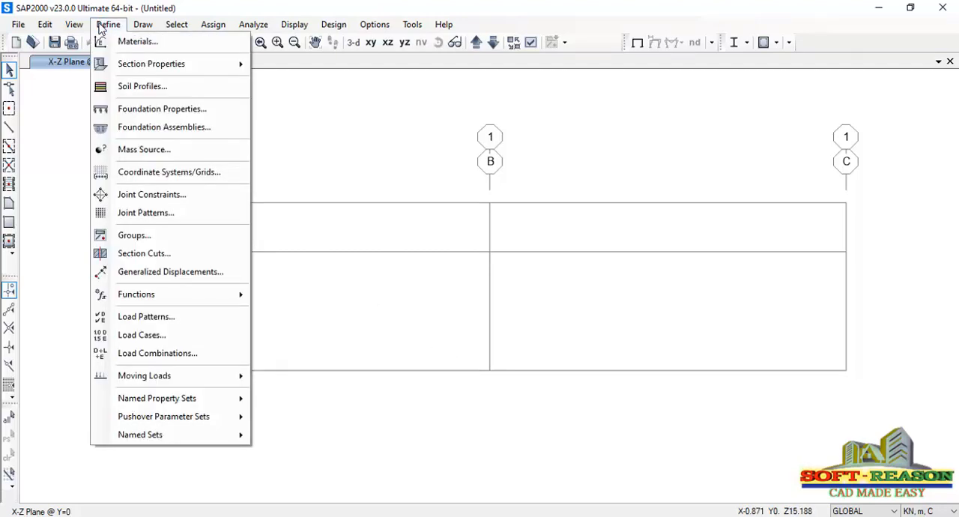
click(137, 42)
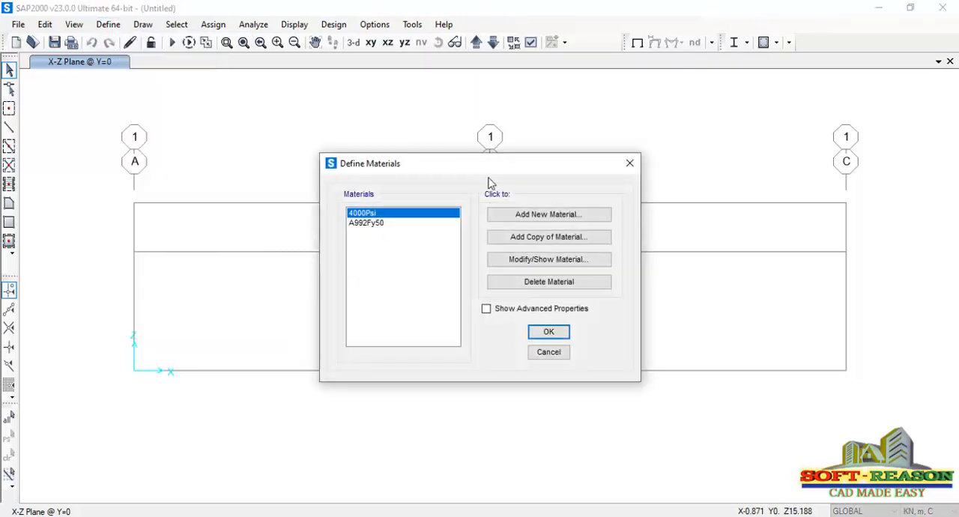
click(374, 224)
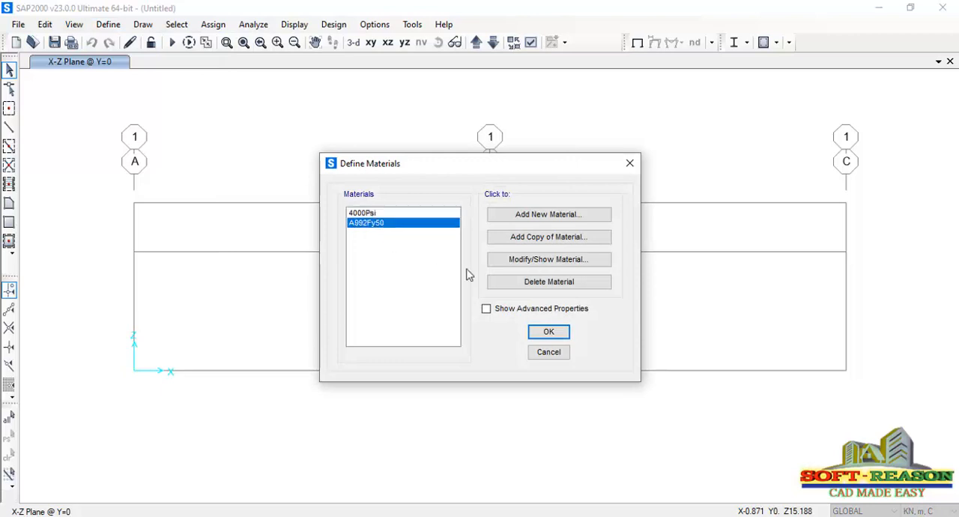
click(551, 283)
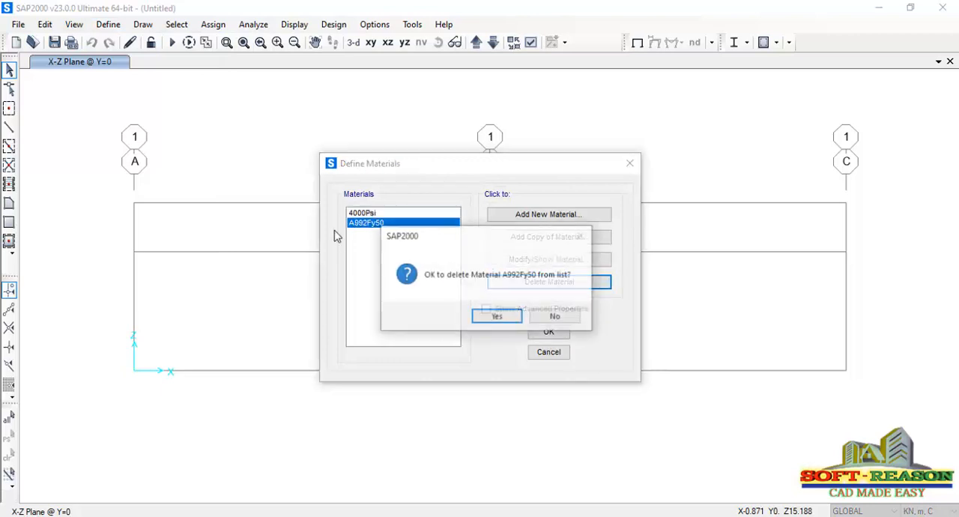
click(499, 319)
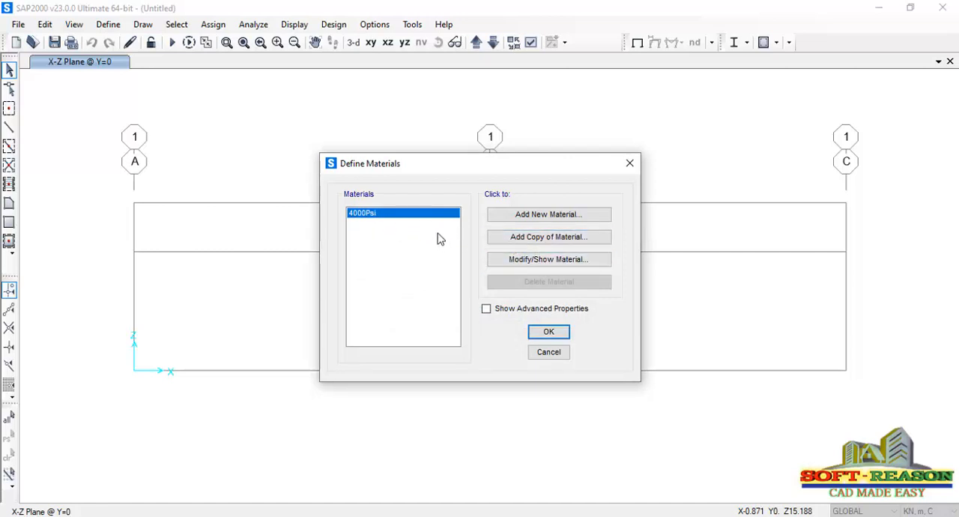
Add a United States steel material with standard ASTM A36 and Grade 36
click(549, 217)
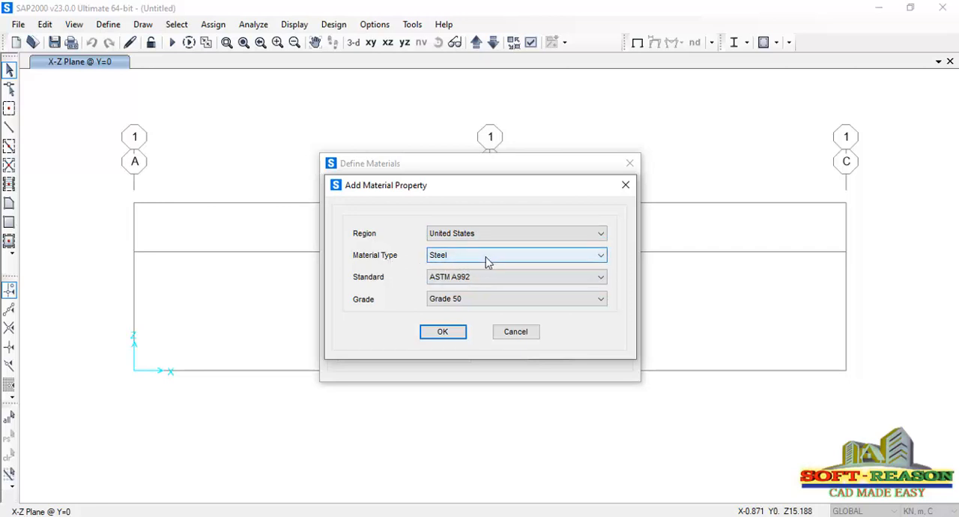
click(479, 277)
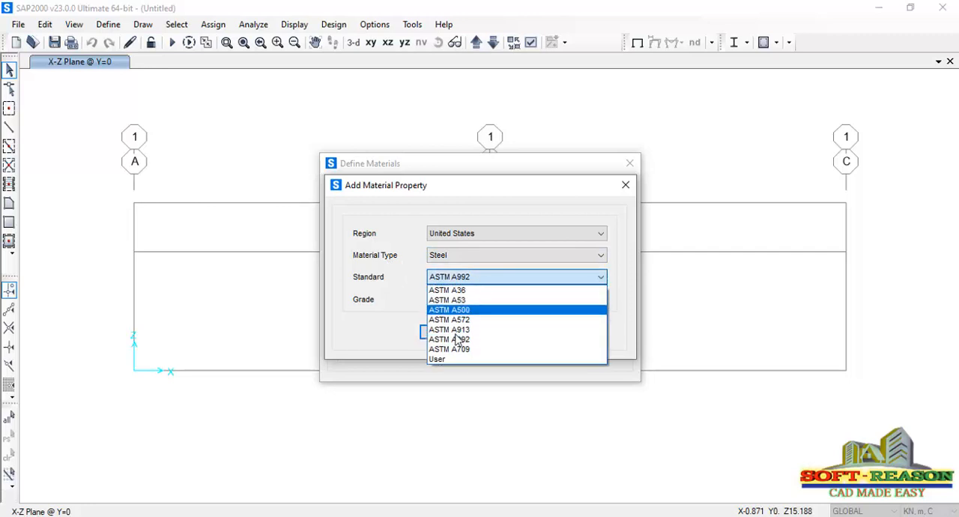
click(466, 290)
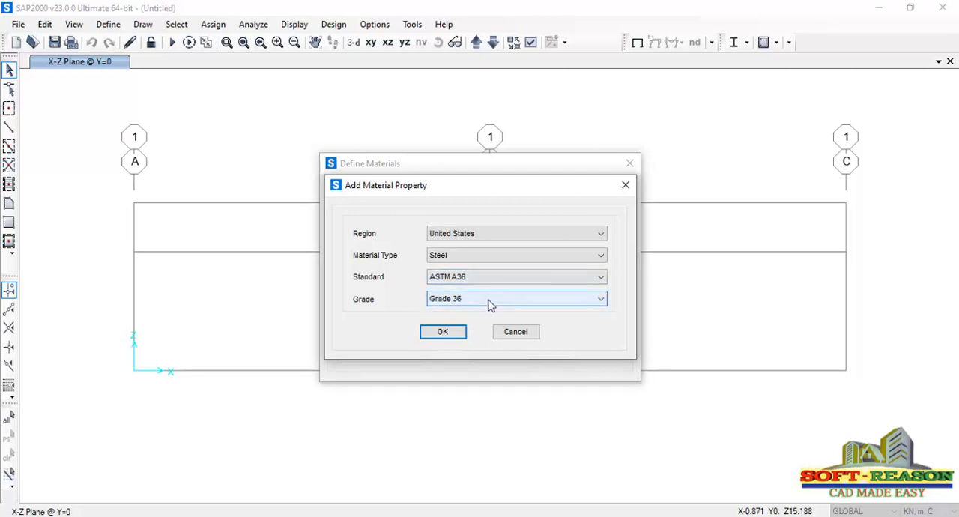
click(450, 333)
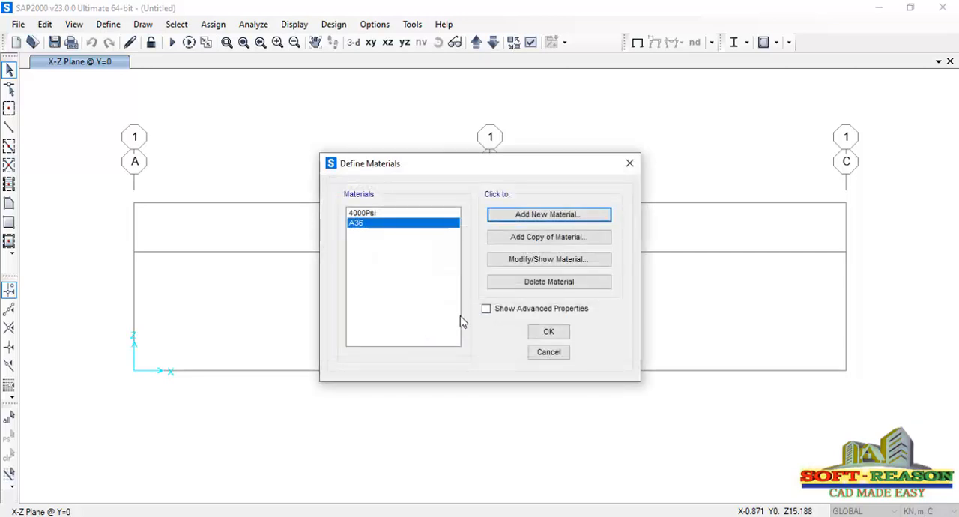
Delete the 4000Psi material and accept the material definitions
click(380, 214)
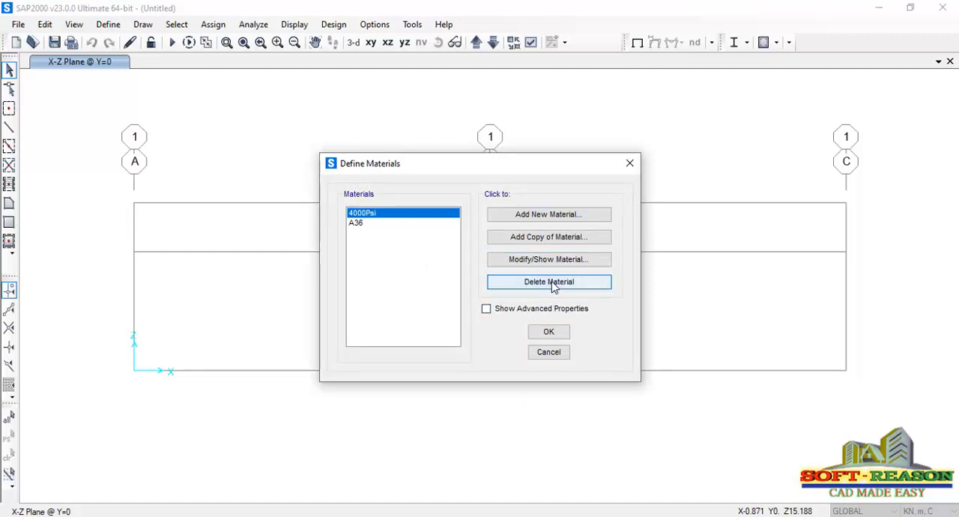
click(555, 283)
click(492, 317)
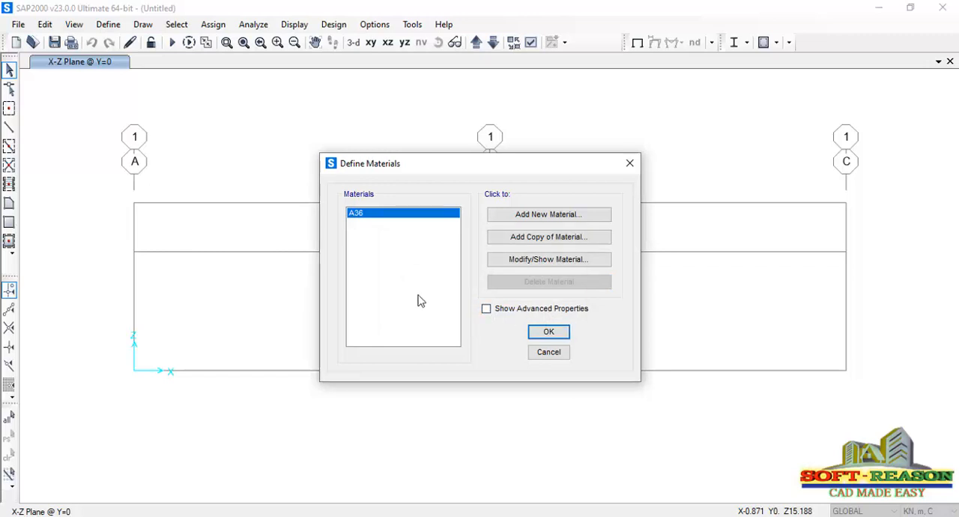
click(548, 332)
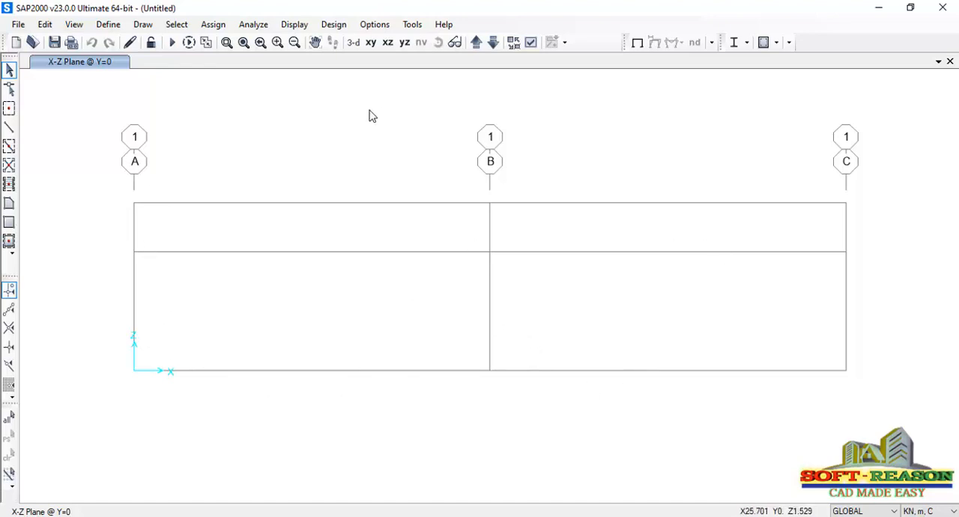
Start importing a new frame section property of type Steel with the I/Wide Flange shape
click(108, 24)
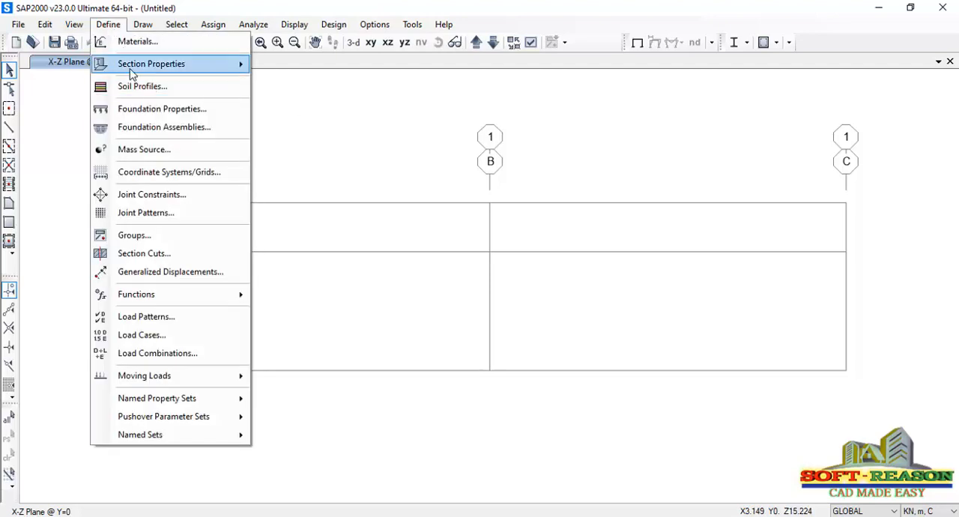
mouse_move(157, 73)
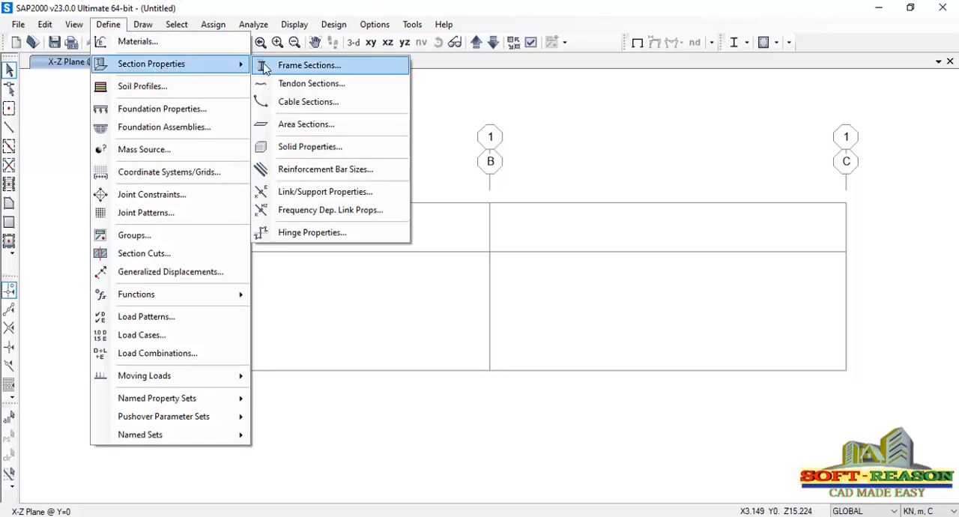
click(313, 69)
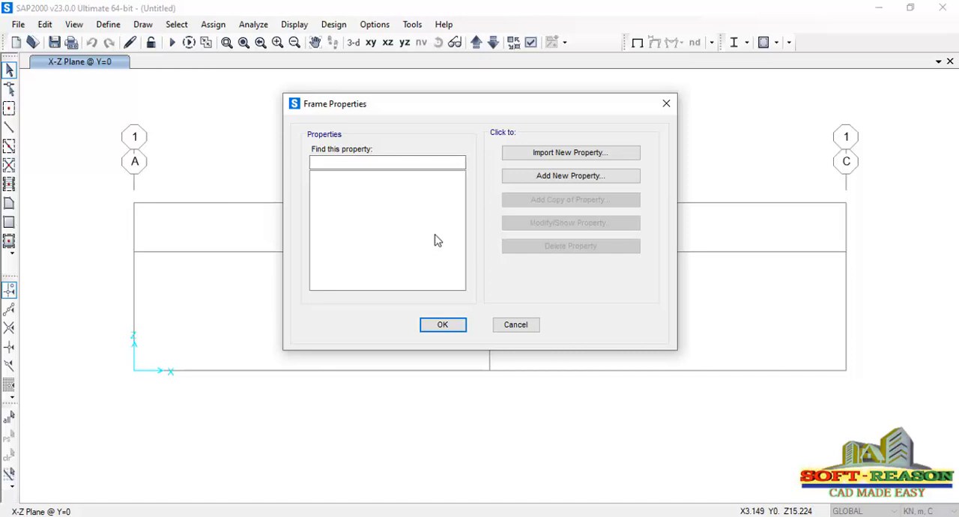
click(546, 154)
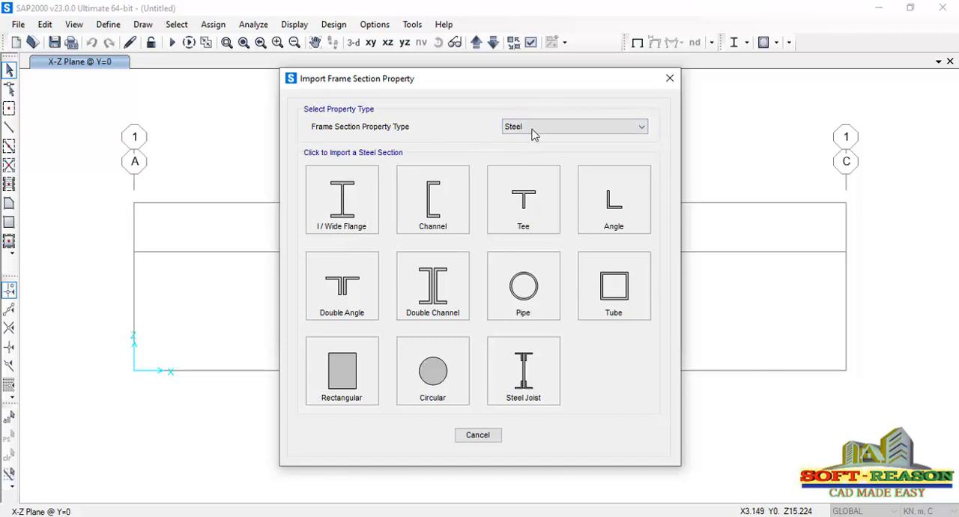
click(572, 128)
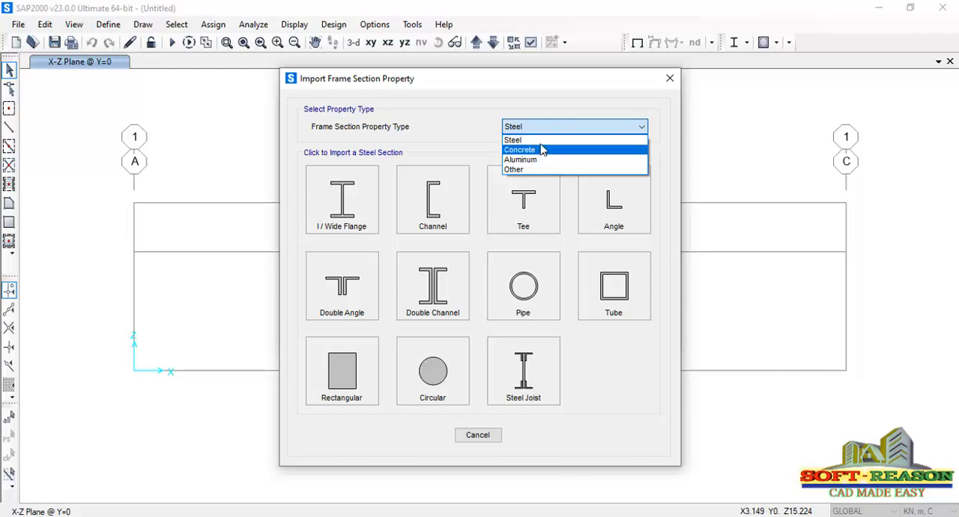
click(552, 139)
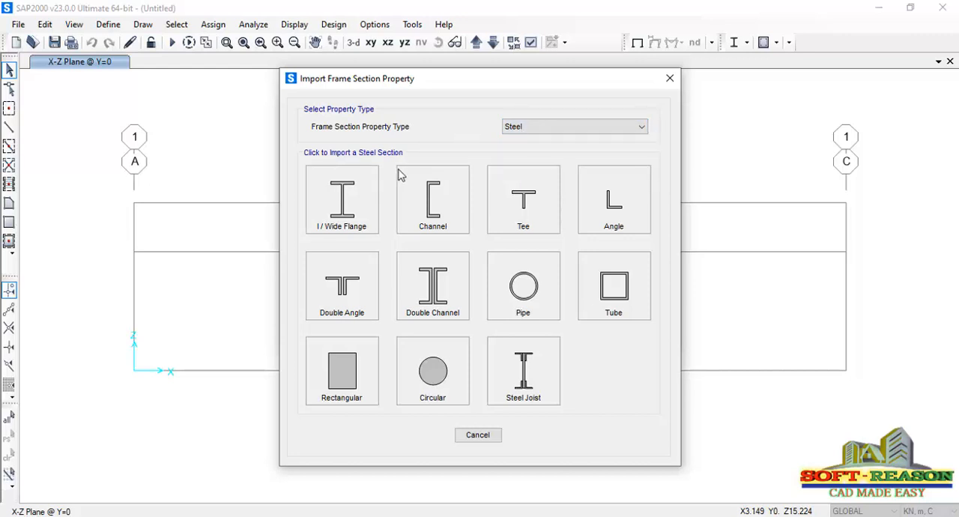
click(337, 215)
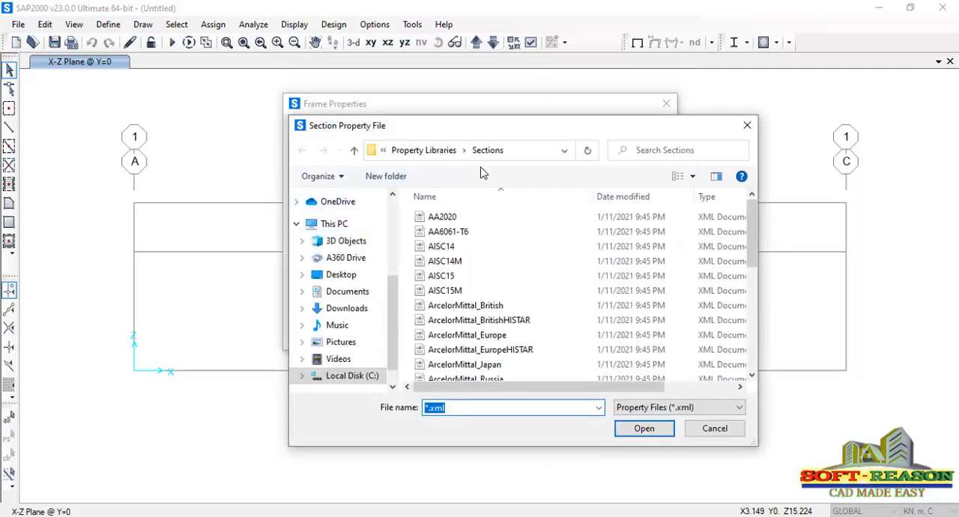
Open the ArcelorMittal_Japan section property file from the Sections library
scroll(474, 315, down, 2)
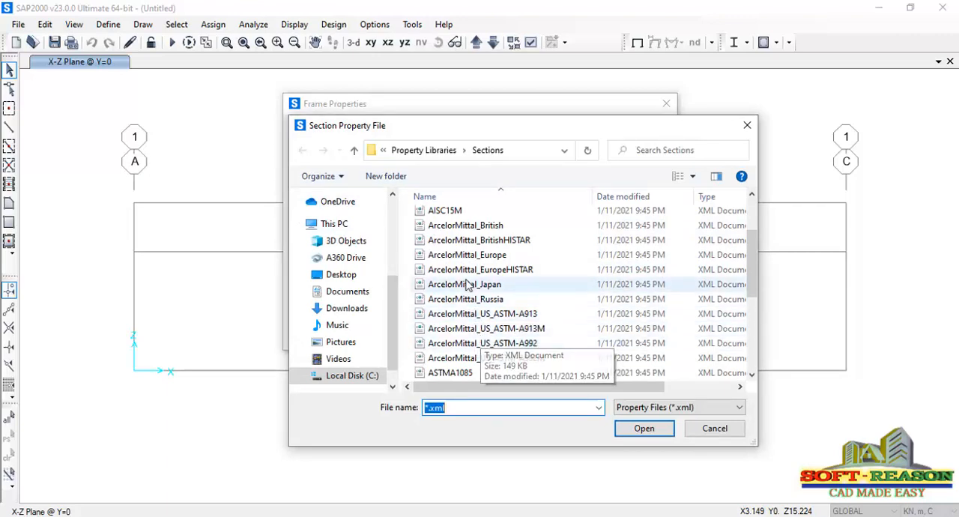
scroll(480, 316, up, 1)
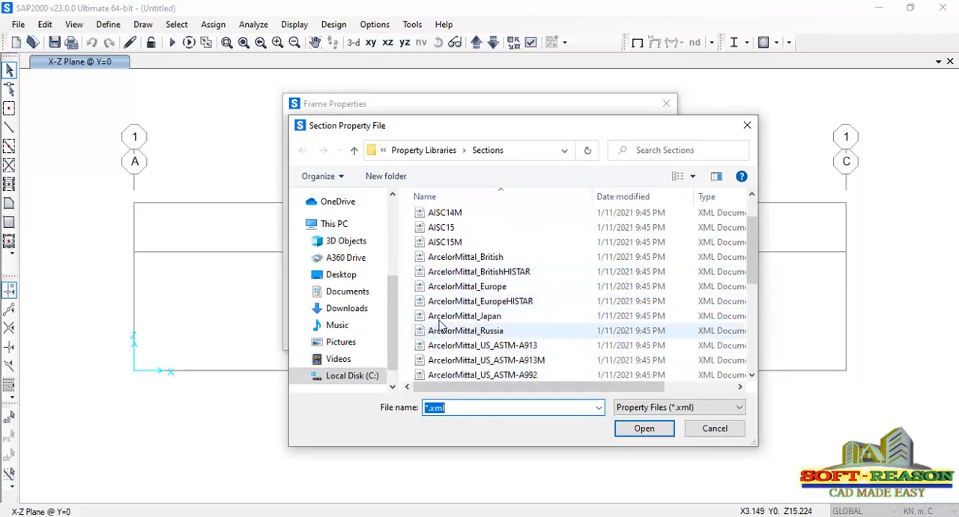
scroll(466, 251, up, 1)
scroll(469, 300, down, 7)
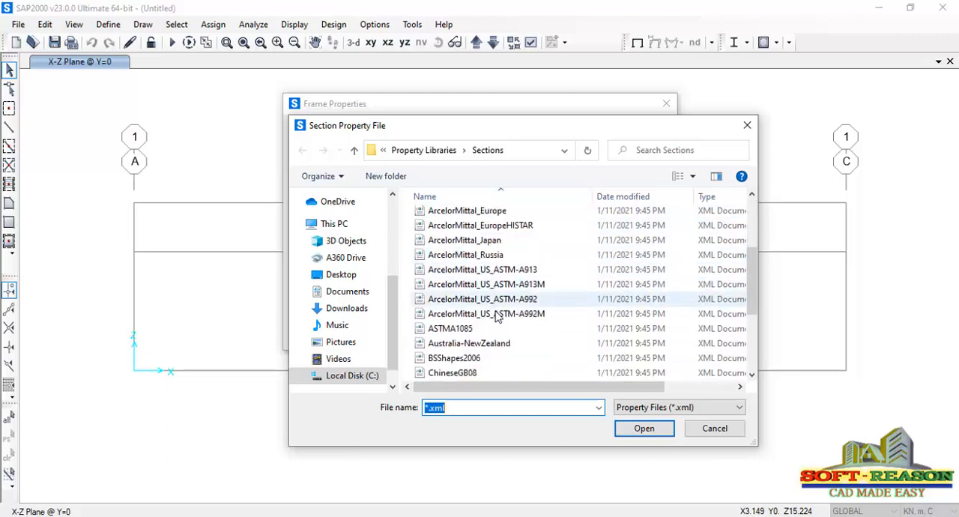
scroll(479, 324, up, 5)
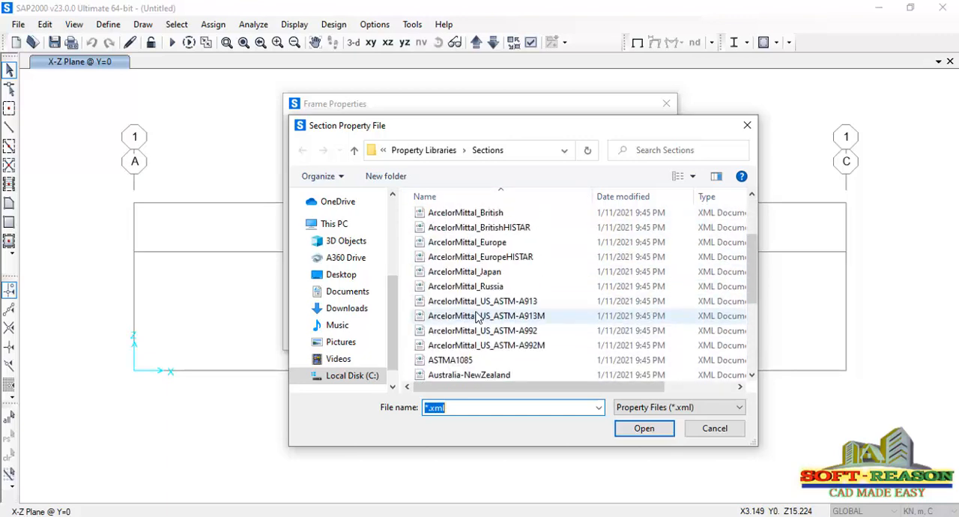
click(449, 317)
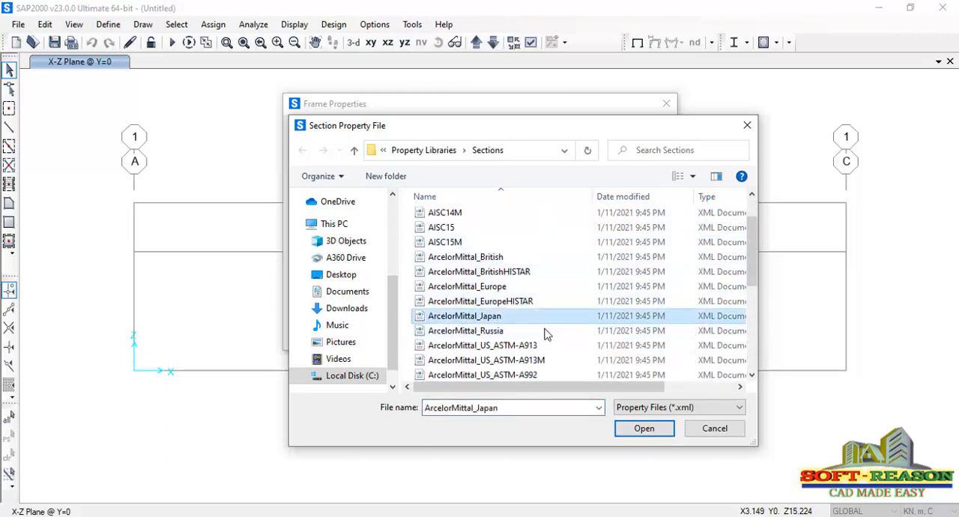
click(643, 428)
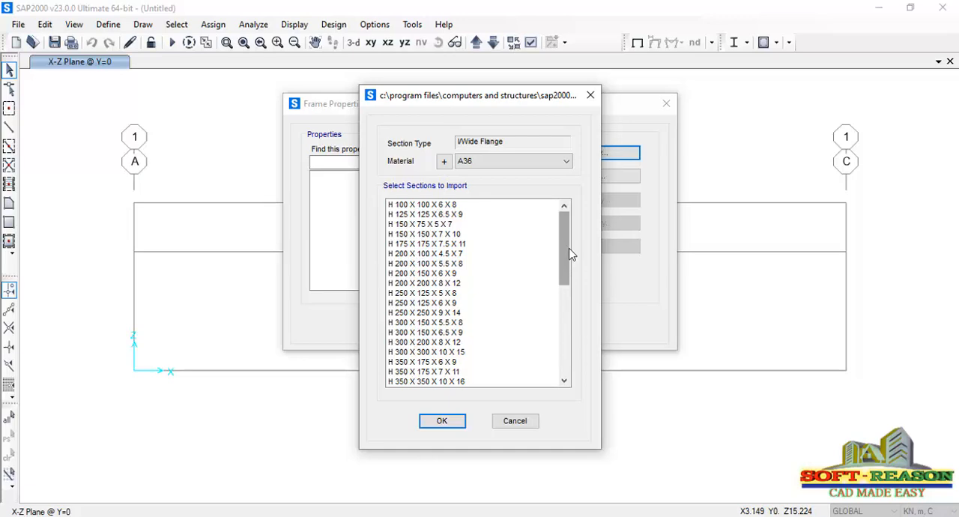
Import the range of listed H sections down to H 900 X 300 X 18 X 34 with material A36
mouse_move(570, 255)
mouse_down()
mouse_move(569, 362)
mouse_move(558, 248)
mouse_up()
click(403, 254)
drag(404, 267, 399, 411)
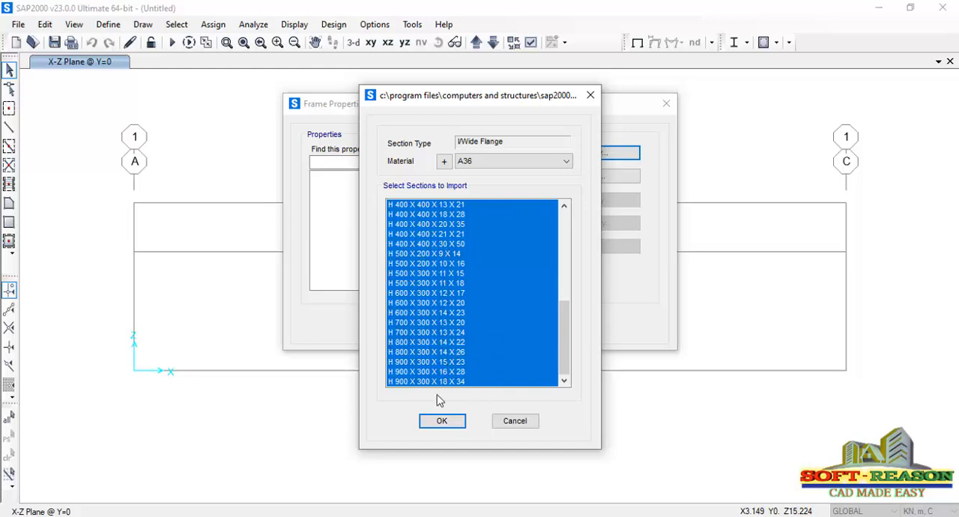
click(443, 422)
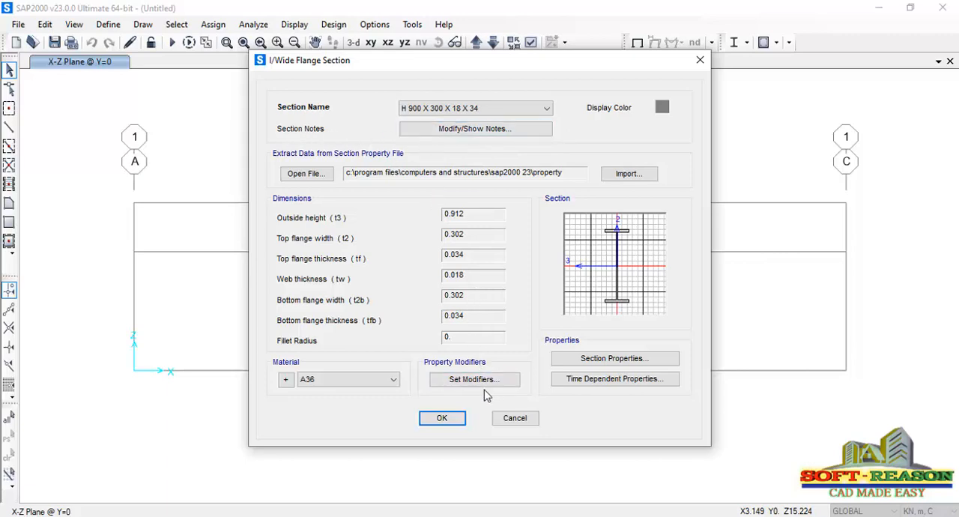
click(341, 380)
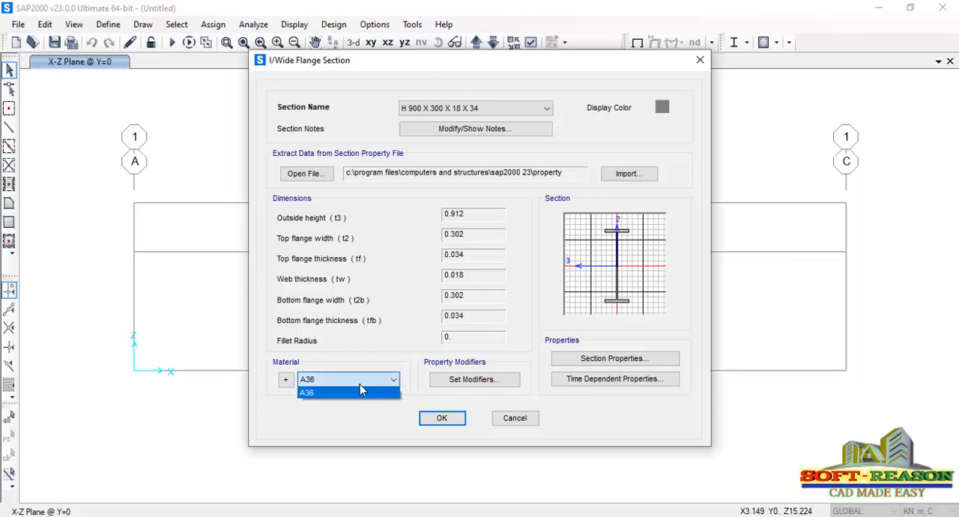
click(362, 391)
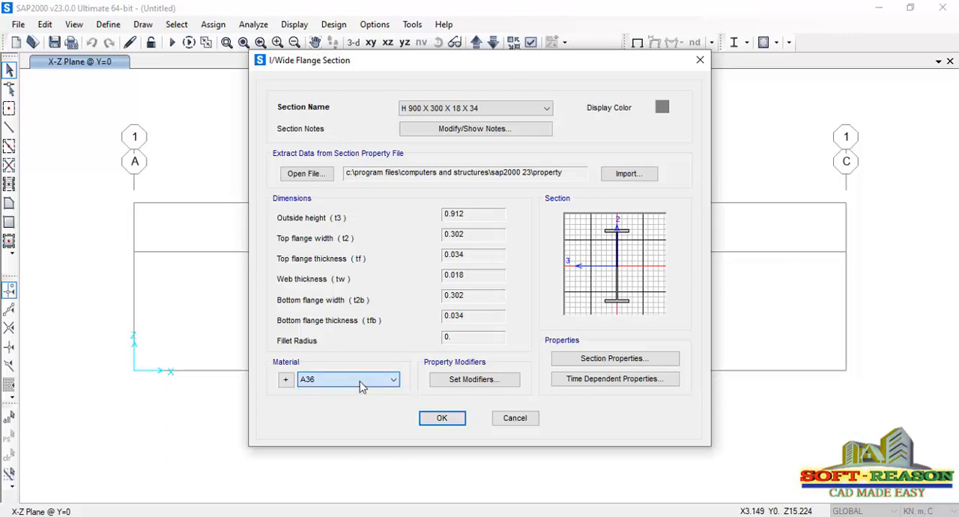
click(441, 420)
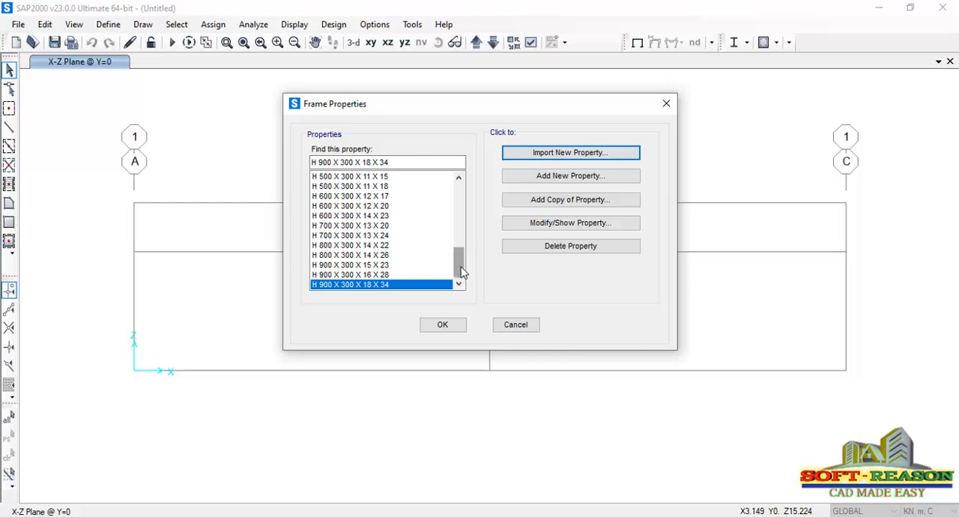
Add a new steel Auto Select List frame property and name it AUTO
drag(462, 273, 470, 195)
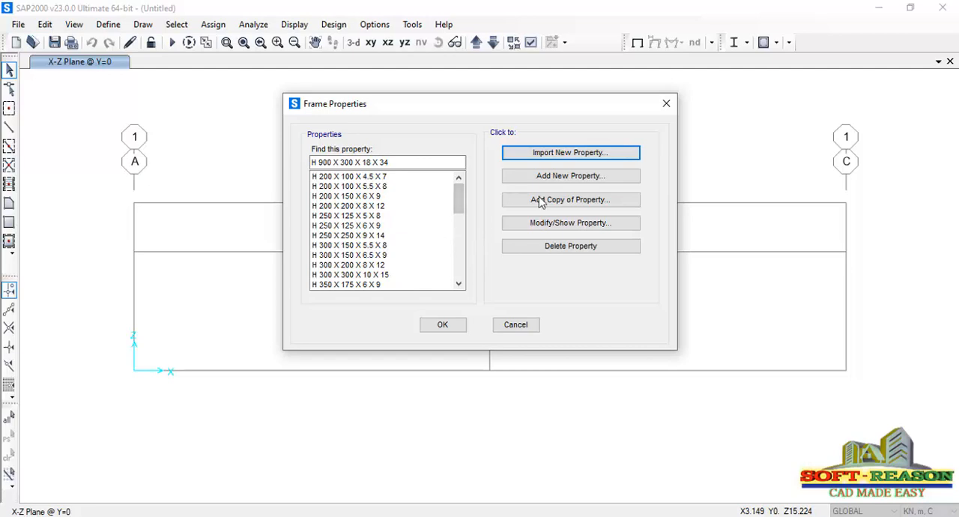
click(567, 183)
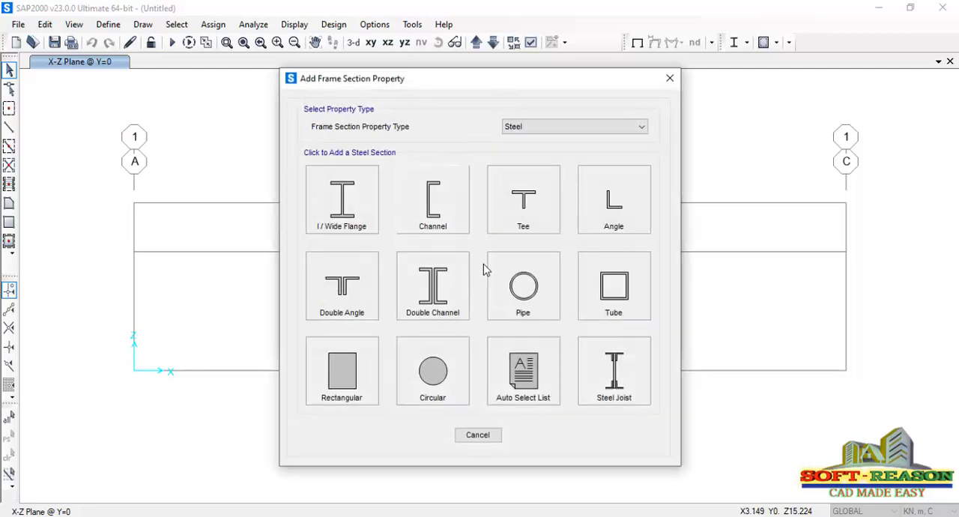
click(532, 384)
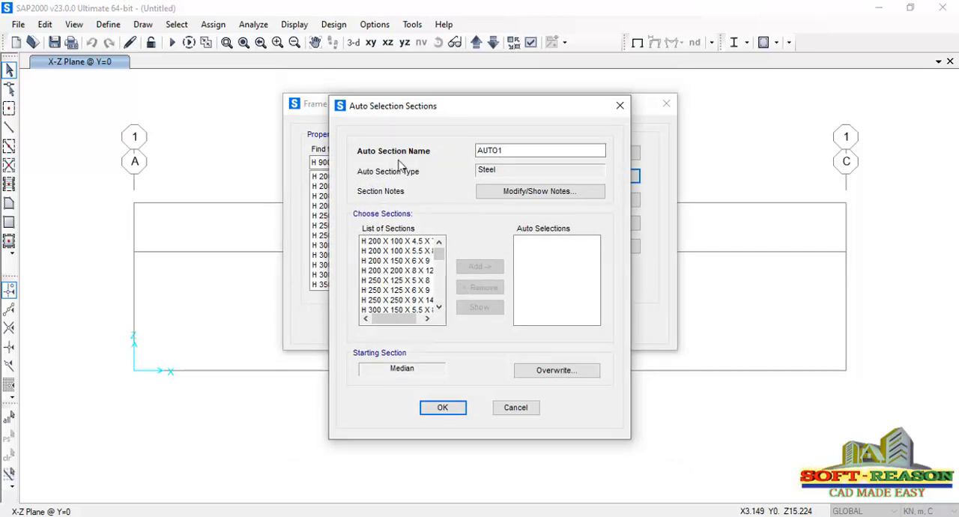
click(506, 151)
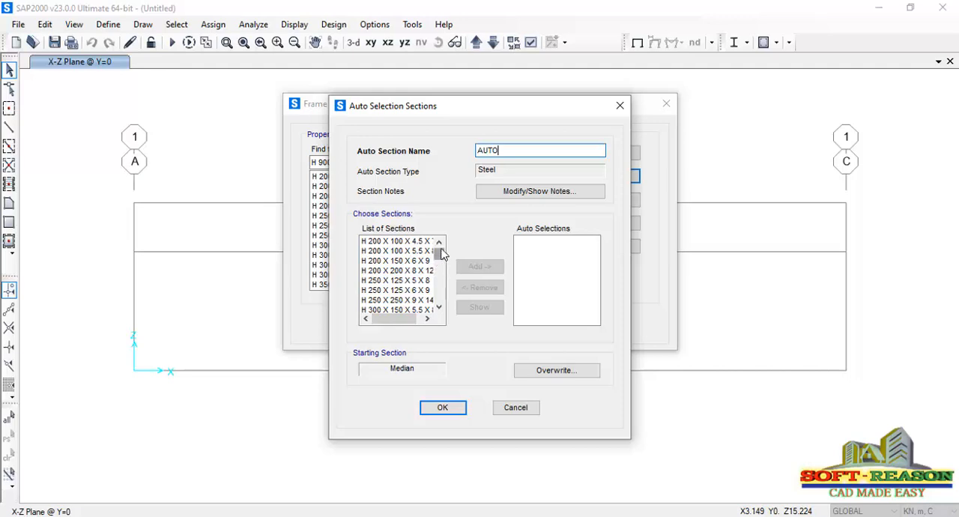
Add all listed H sections, from H 200 X 100 X 4.5 X 7 to H 900 X 300 X 18 X 34, to the auto selections
click(399, 243)
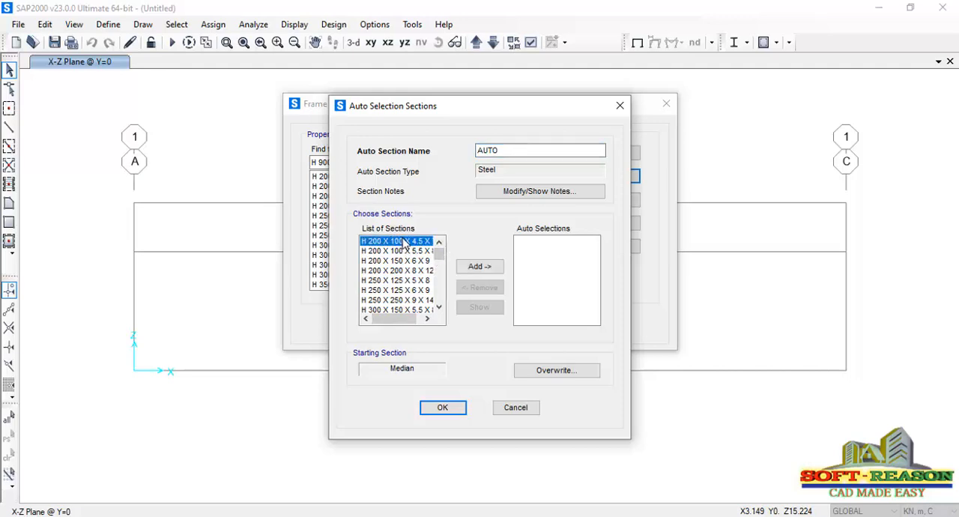
drag(405, 243, 410, 357)
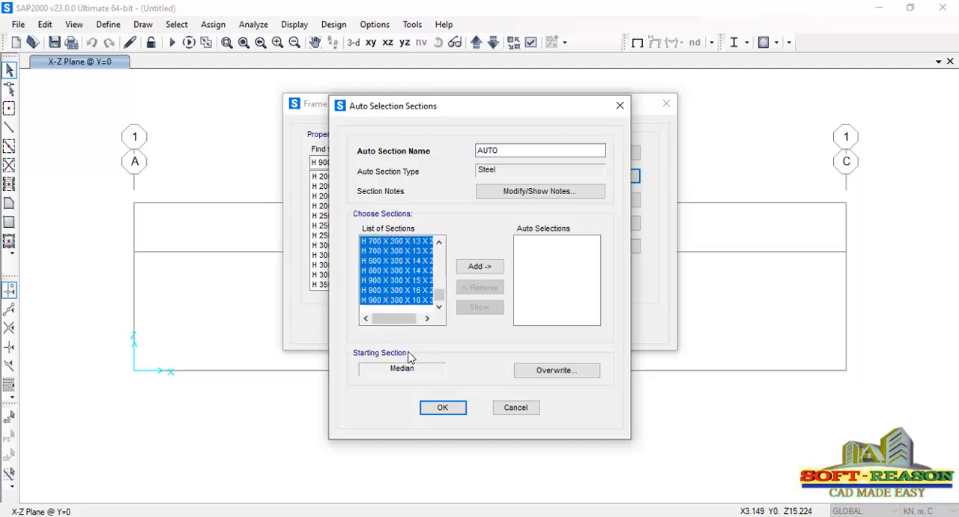
click(480, 267)
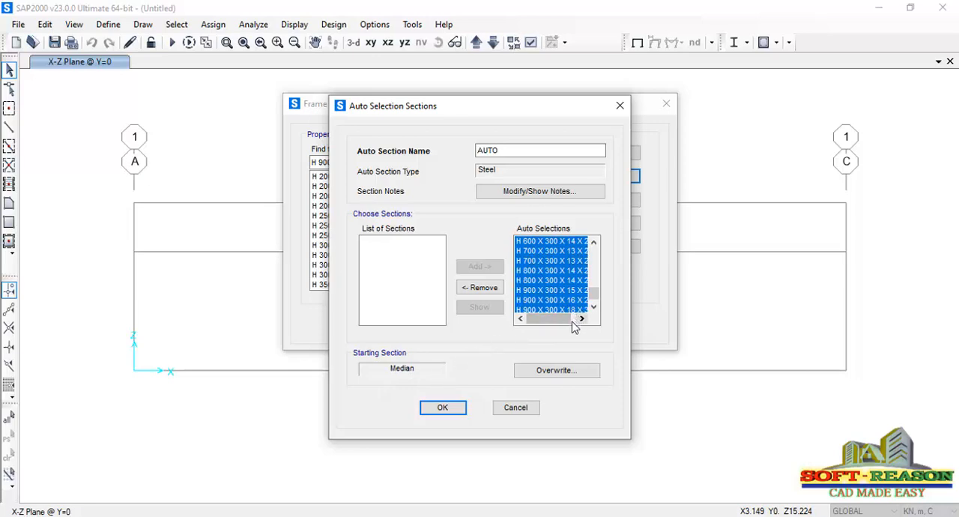
drag(596, 300, 597, 241)
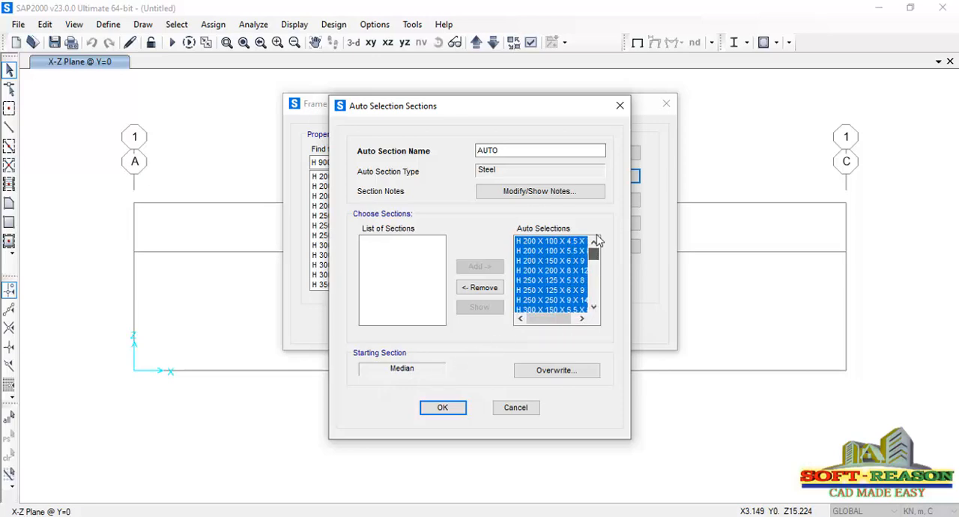
Overwrite the starting section of the auto list with H 200 X 100 X 4.5 X 7 and accept the list
click(565, 371)
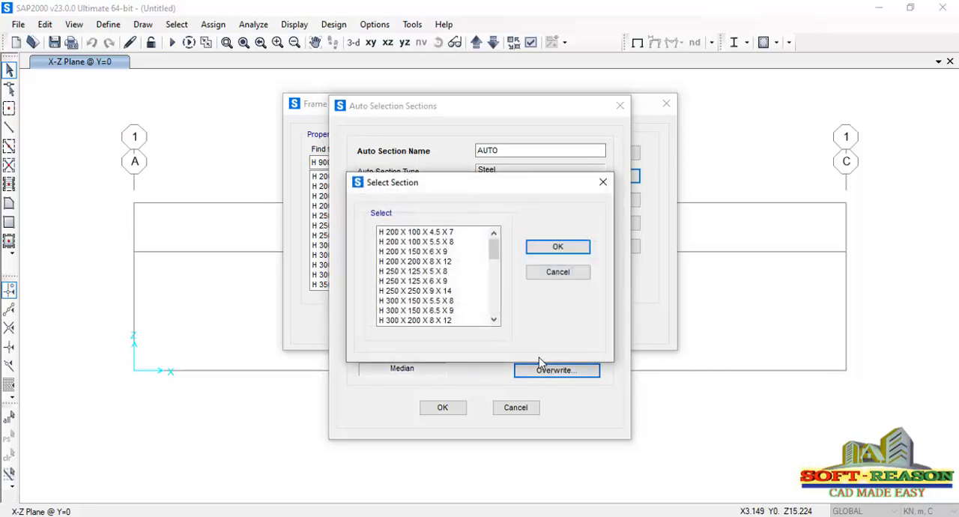
click(422, 234)
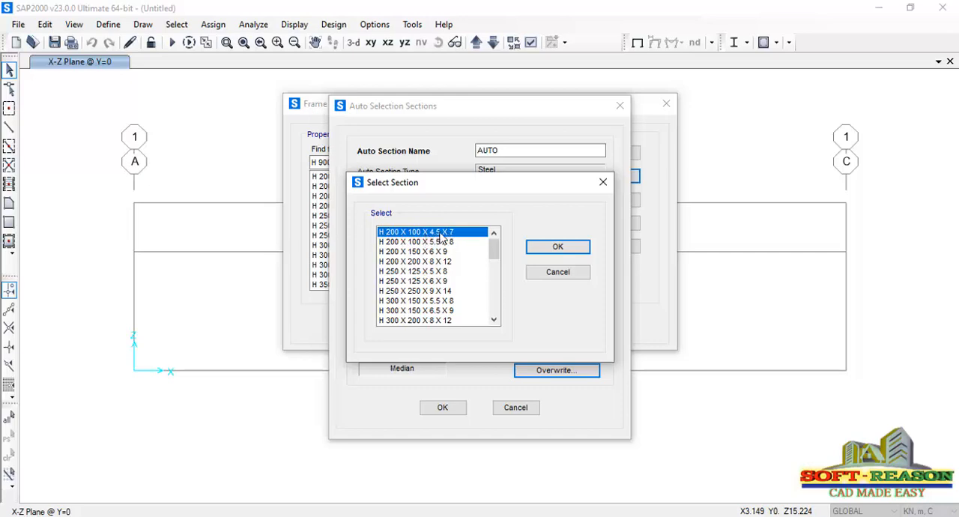
click(542, 249)
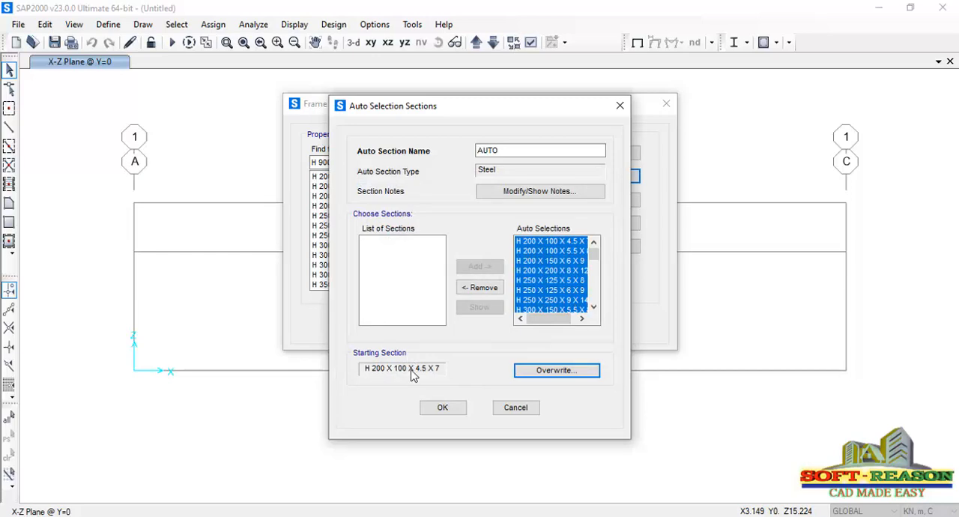
click(443, 410)
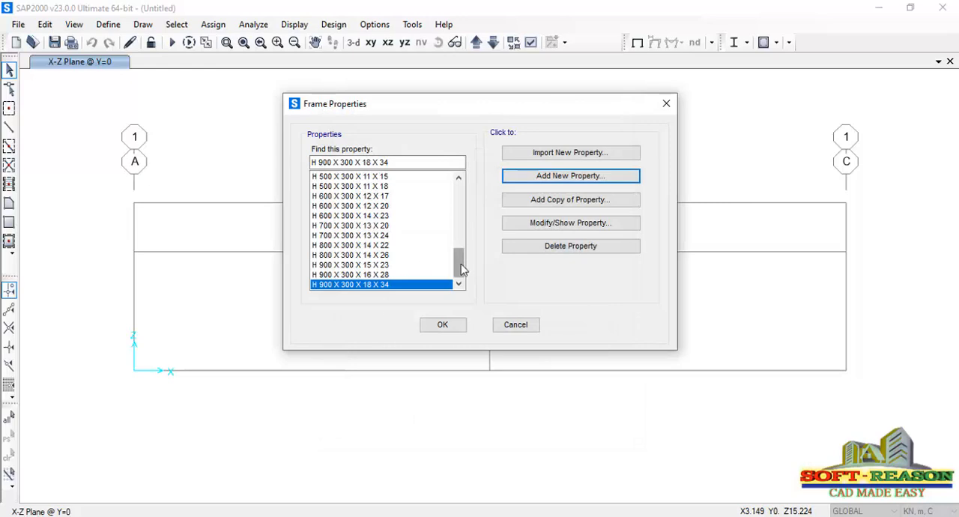
Select the AUTO property and accept the frame property definitions
drag(461, 270, 460, 193)
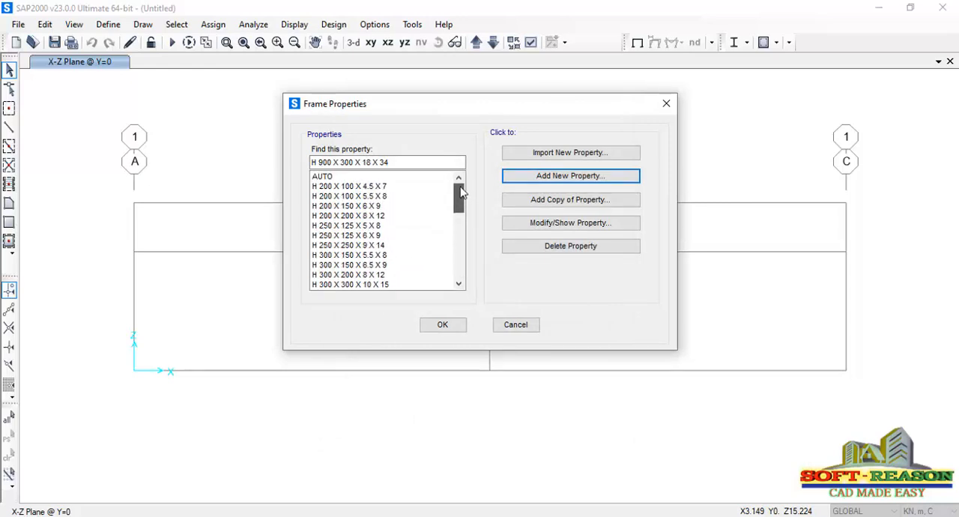
click(323, 177)
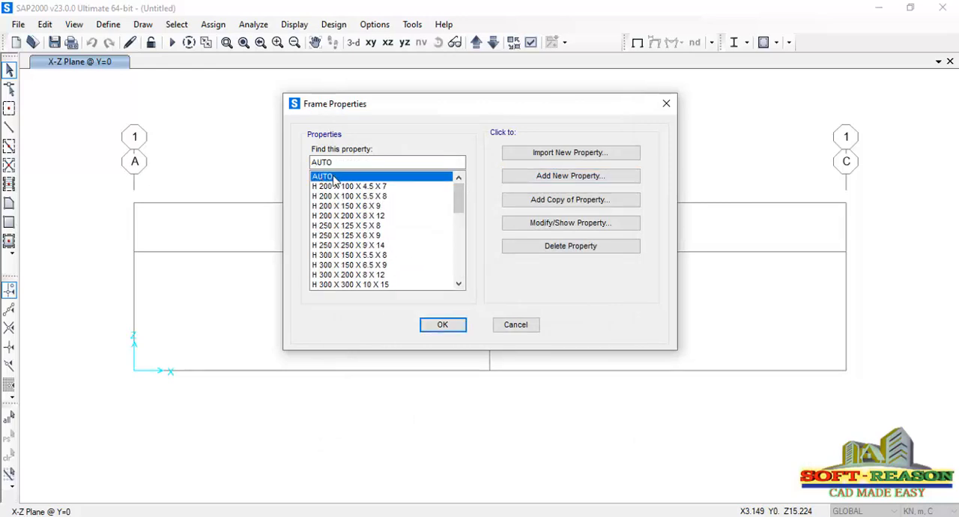
click(450, 326)
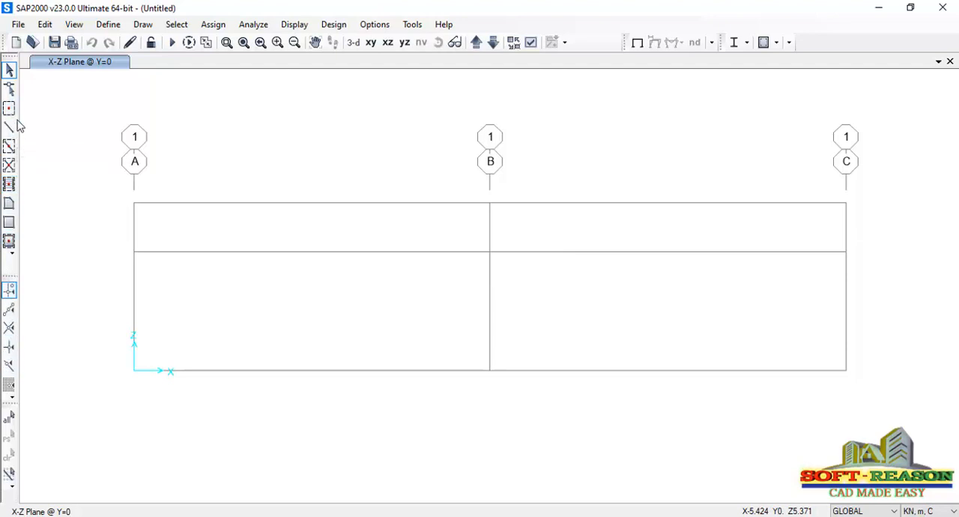
Start drawing frame objects as Straight Frame with the section set to AUTO
click(143, 24)
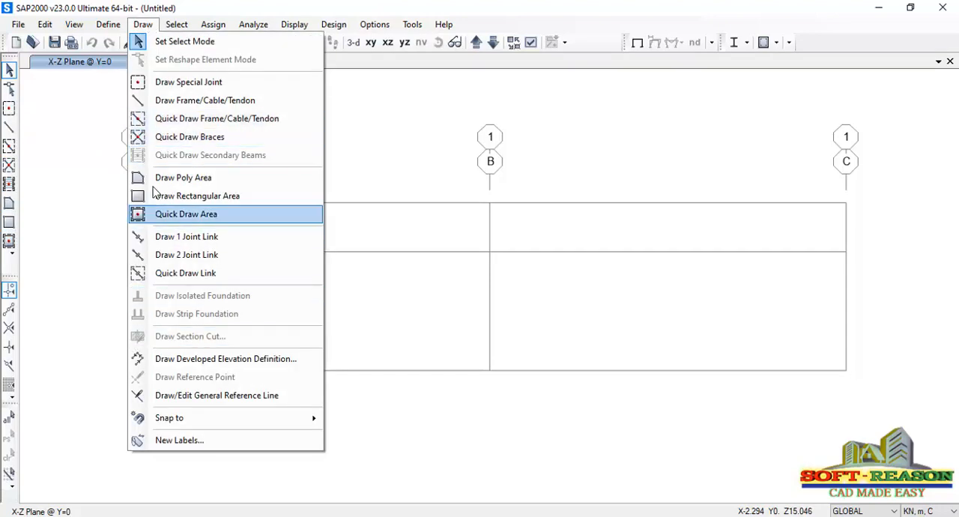
click(55, 134)
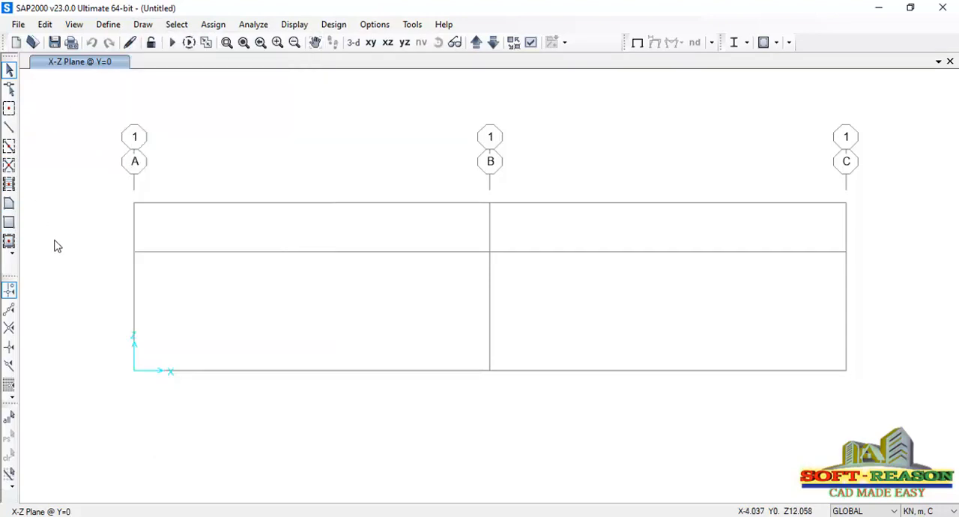
click(10, 130)
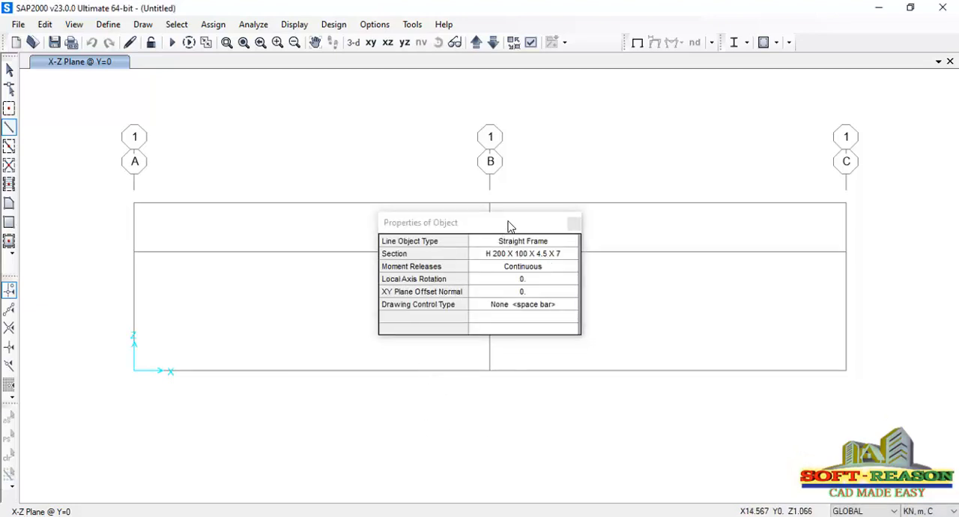
drag(510, 223, 692, 157)
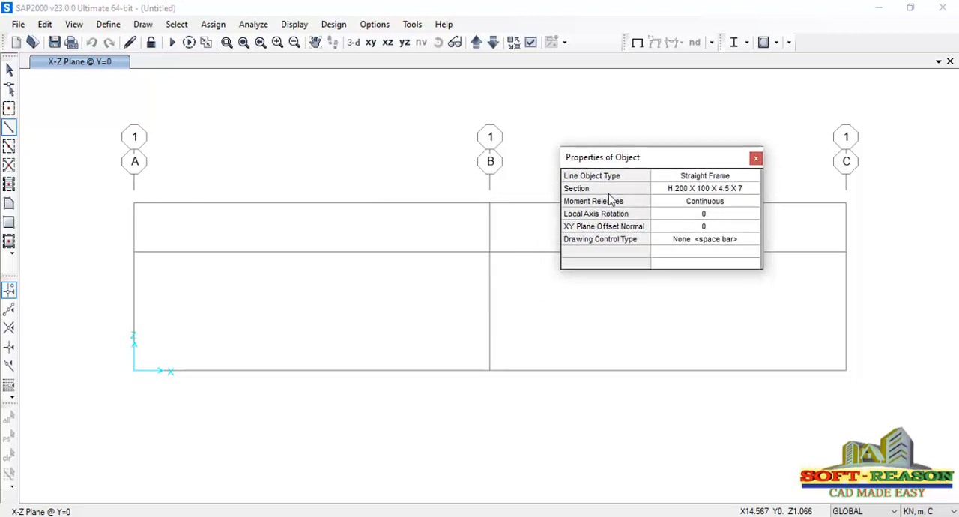
click(742, 191)
click(754, 189)
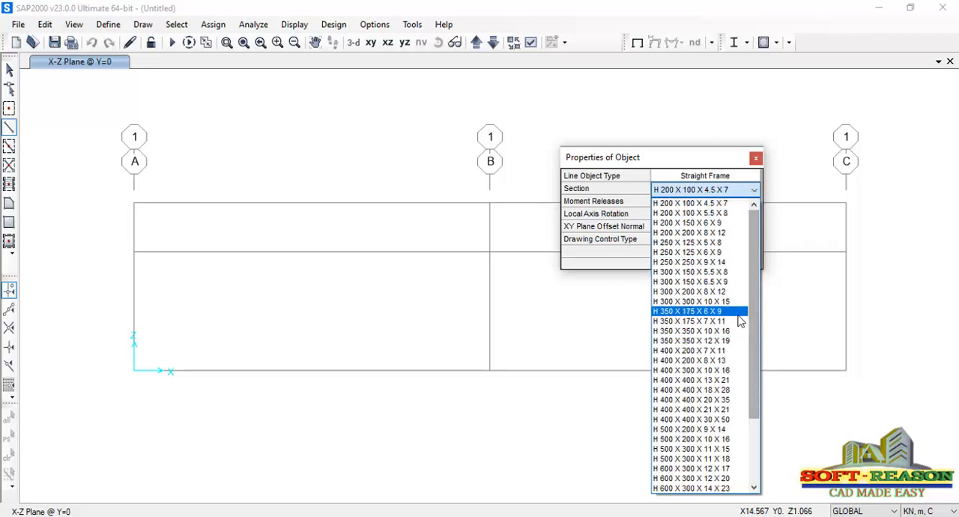
scroll(741, 321, down, 6)
click(670, 479)
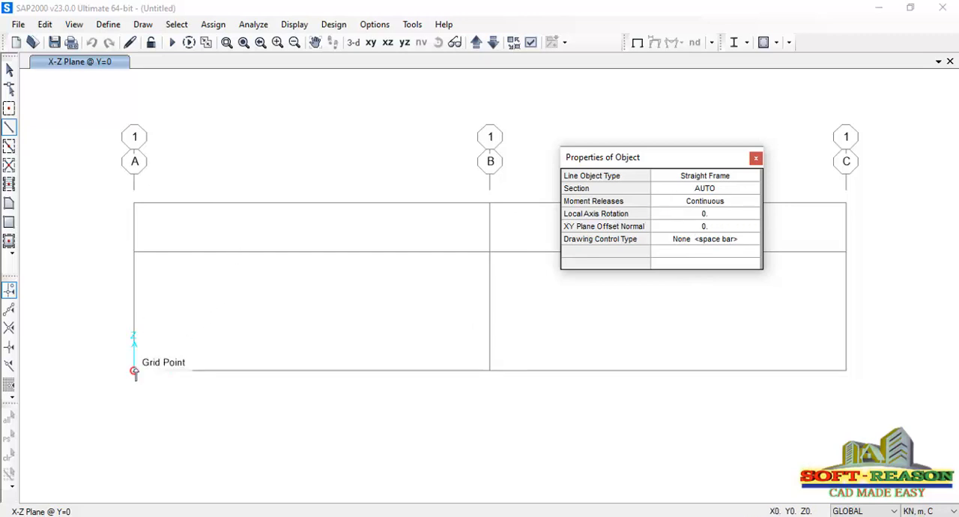
Draw 6 m high columns on grid lines A and C from the base to Z = 6
click(135, 373)
click(134, 253)
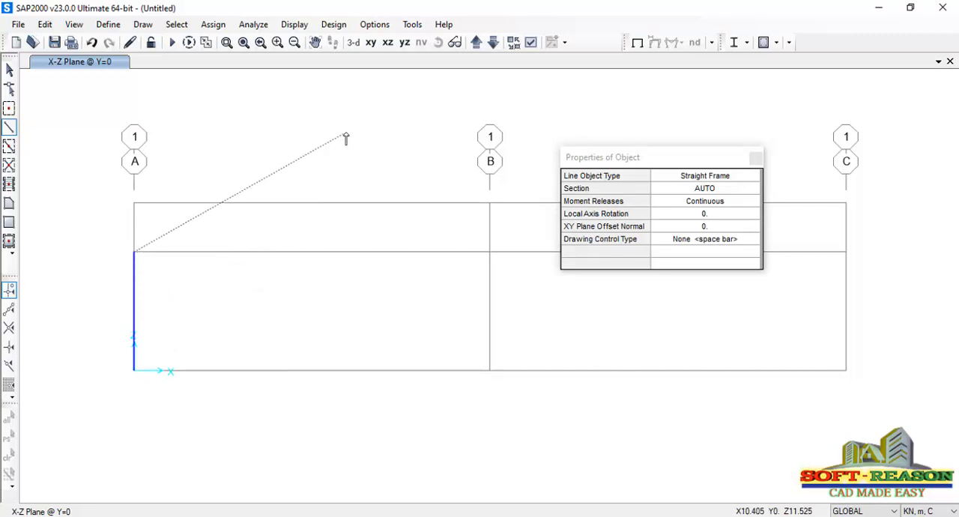
key(Escape)
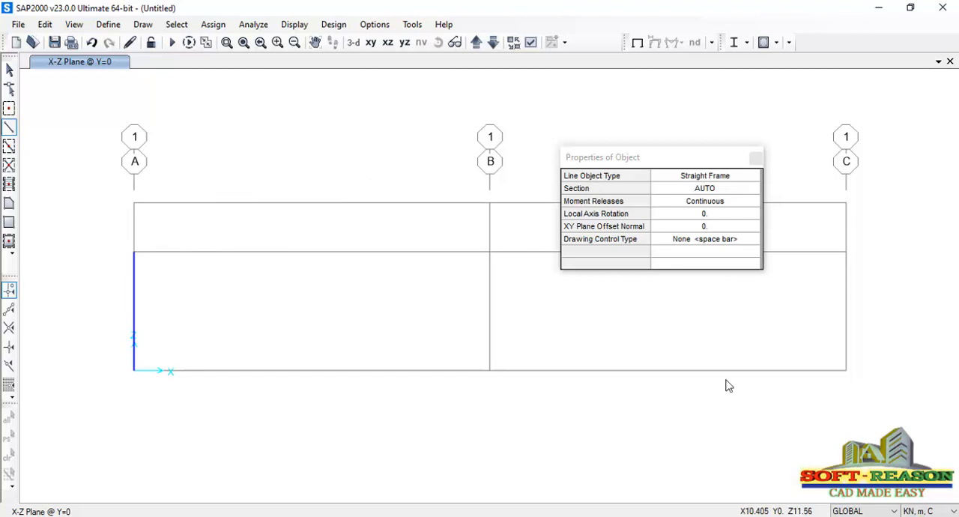
click(847, 371)
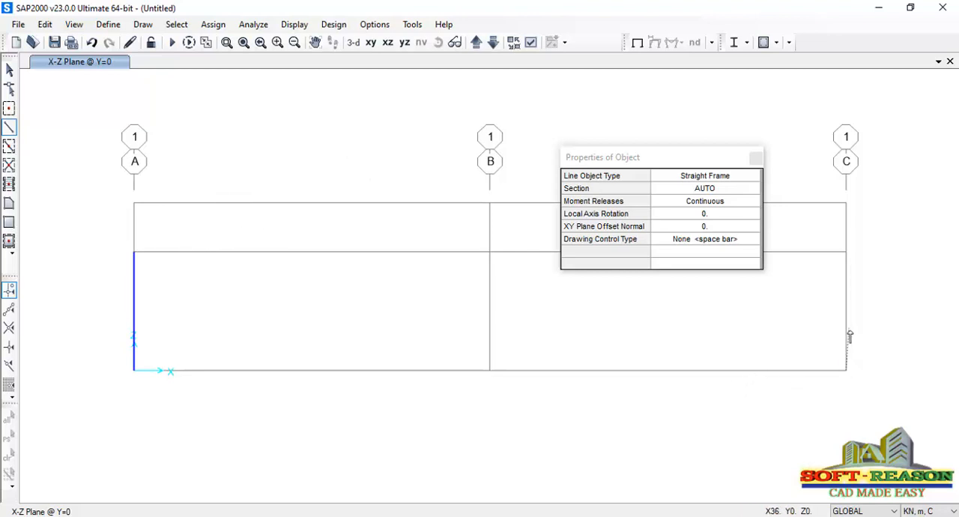
click(847, 253)
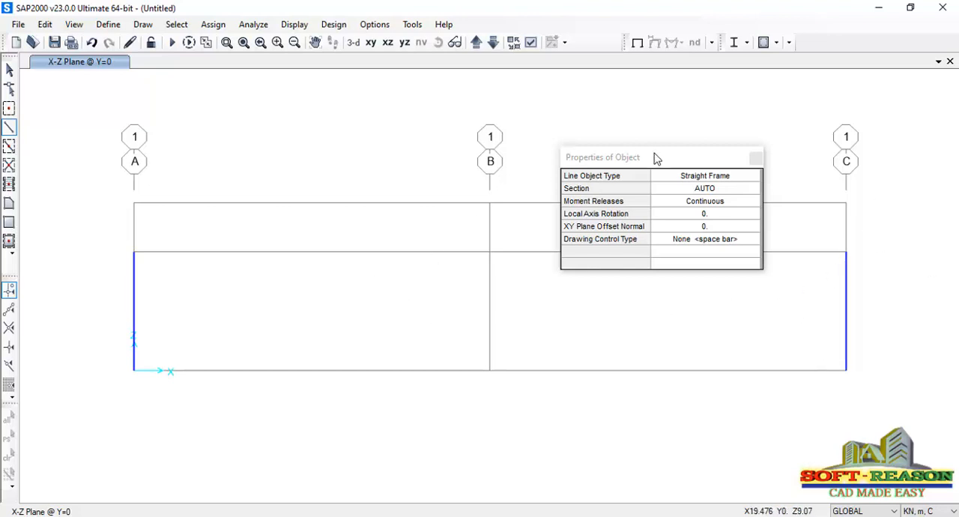
Set the line object type to Curved Frame and draw it from the column top at grid A to the column top at grid C
drag(653, 156, 510, 279)
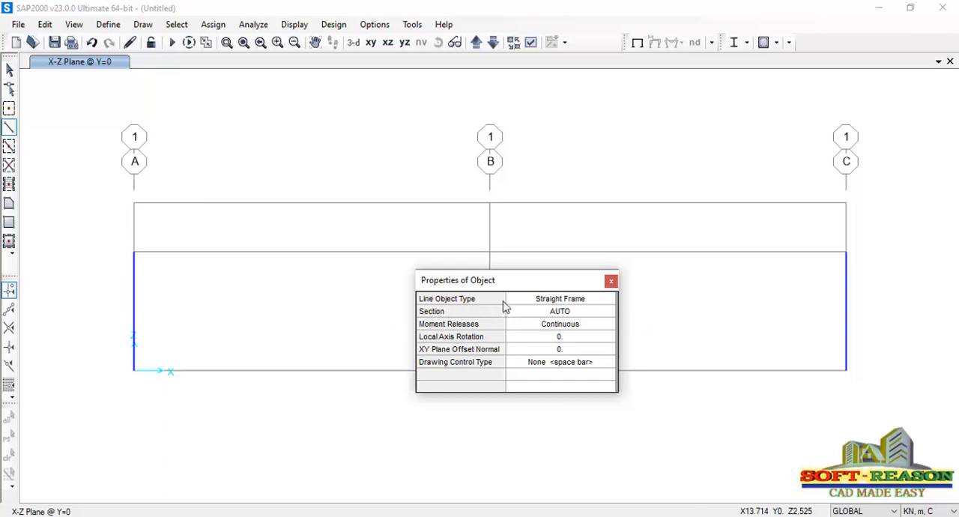
click(559, 300)
click(585, 300)
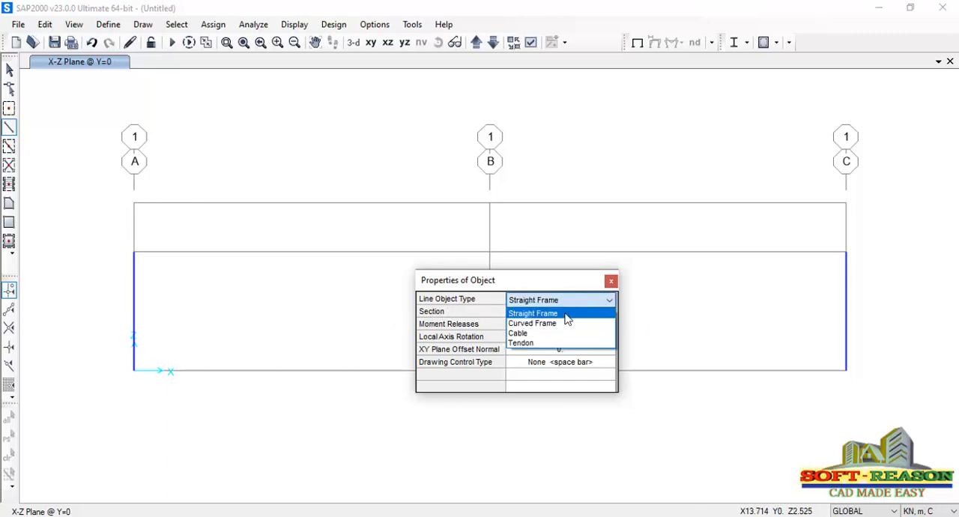
click(538, 325)
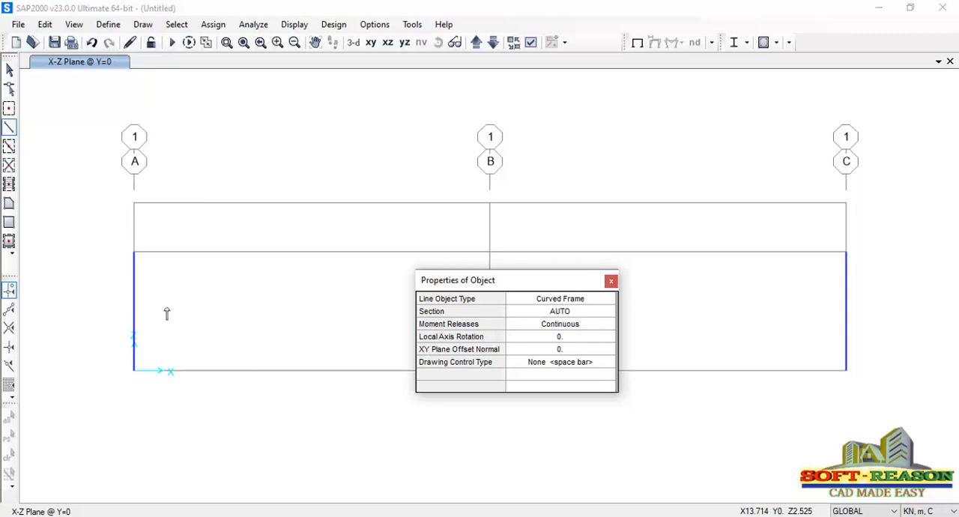
click(134, 252)
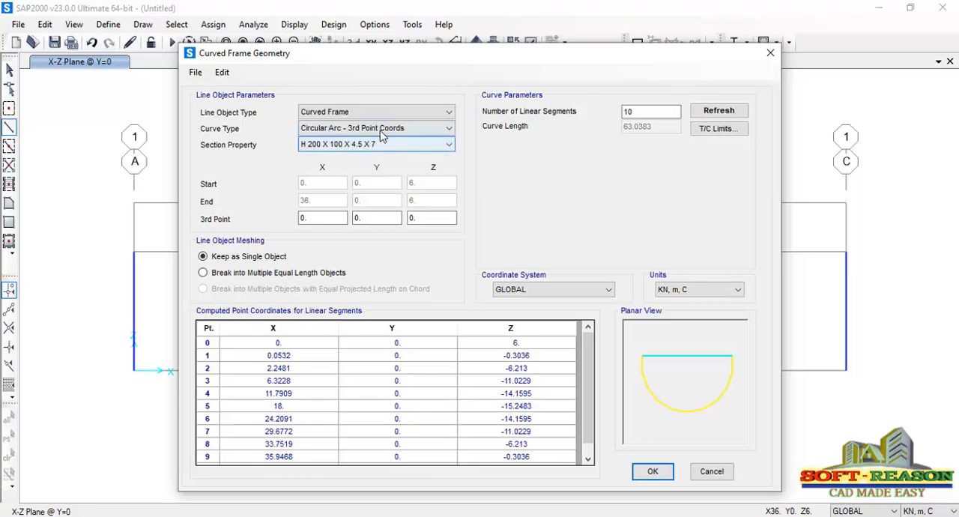
Set the curved frame's section property to AUTO
click(411, 143)
scroll(363, 192, up, 1)
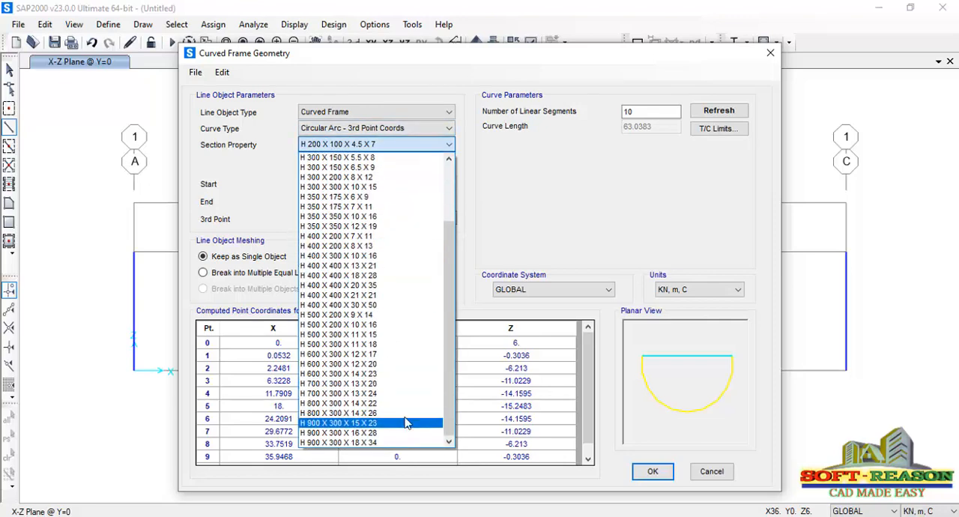
click(317, 147)
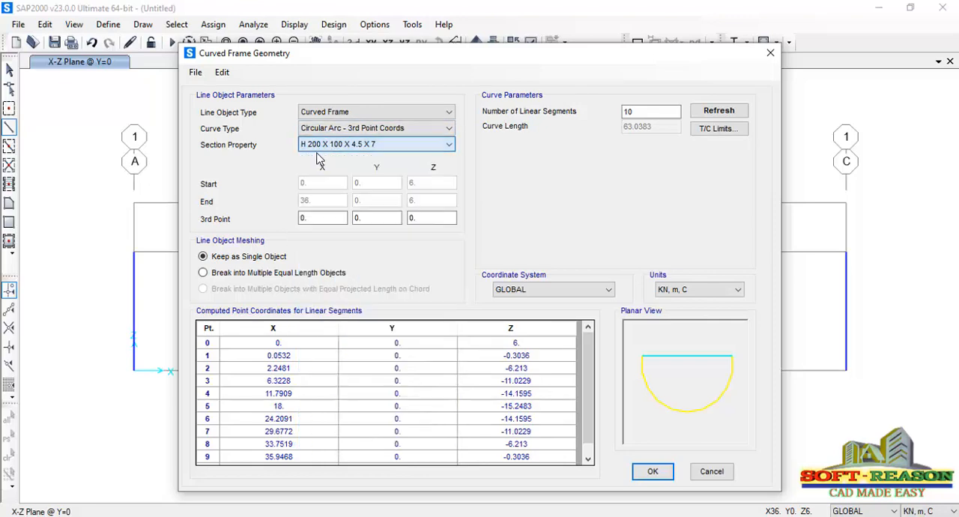
click(404, 144)
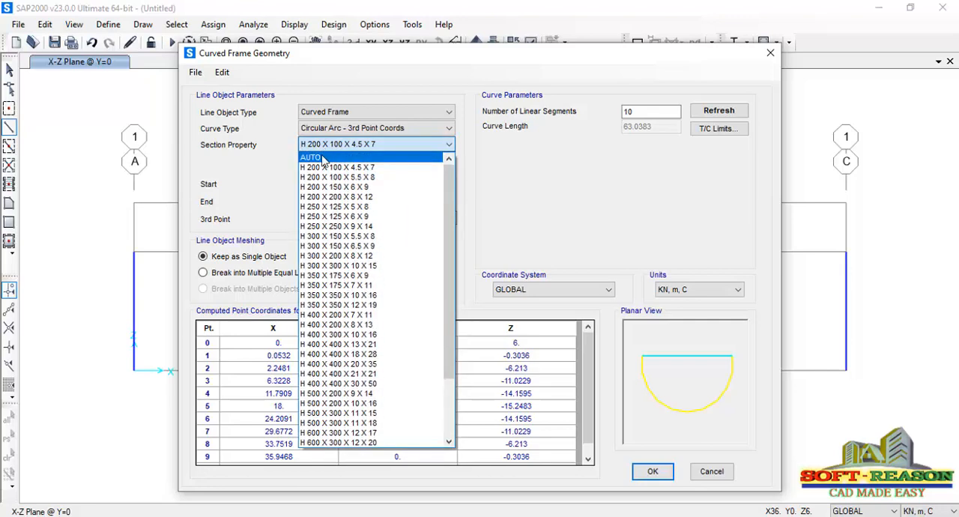
click(323, 159)
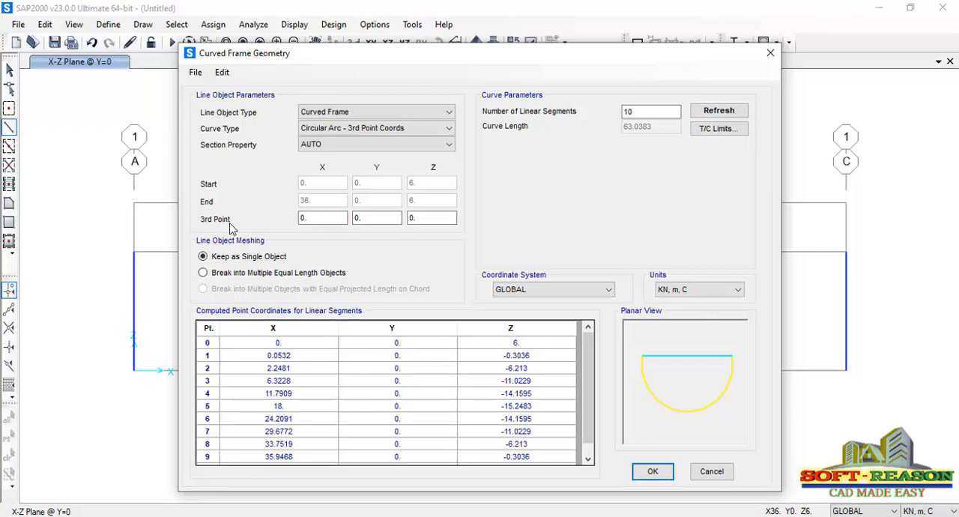
Set the circular arc's third point to X 18, Y 0 and Z 8.5 and update the computed curve
click(315, 221)
key(Tab)
key(Tab)
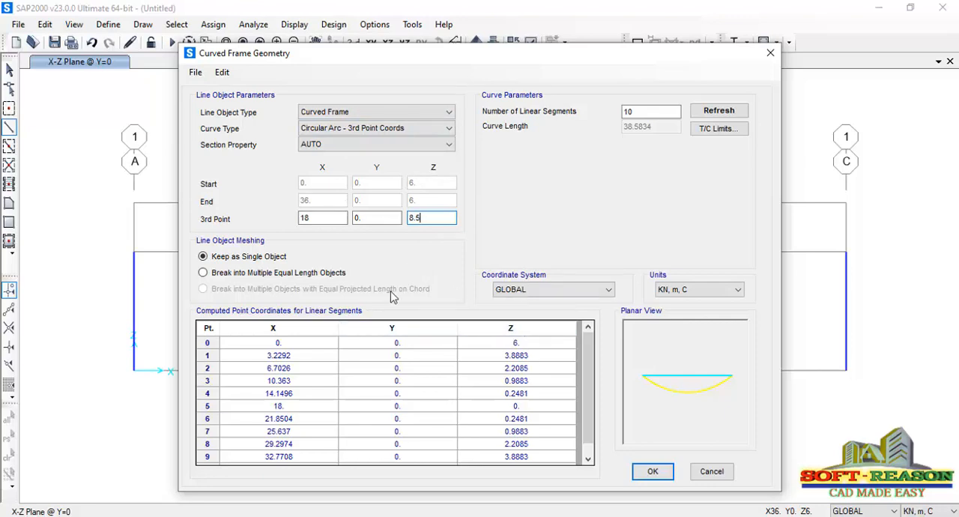
click(380, 218)
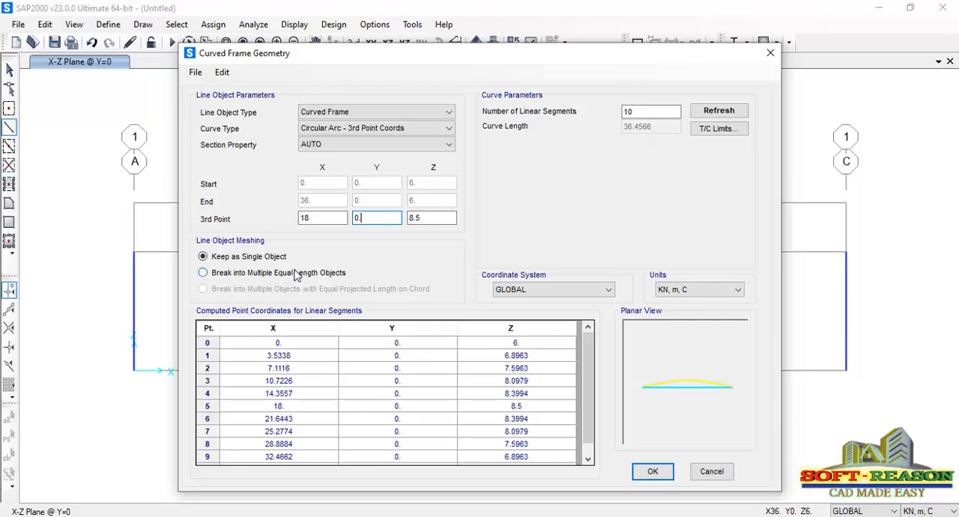
Break the curved frame into multiple equal length objects using 36 linear segments, then finish drawing it
click(256, 279)
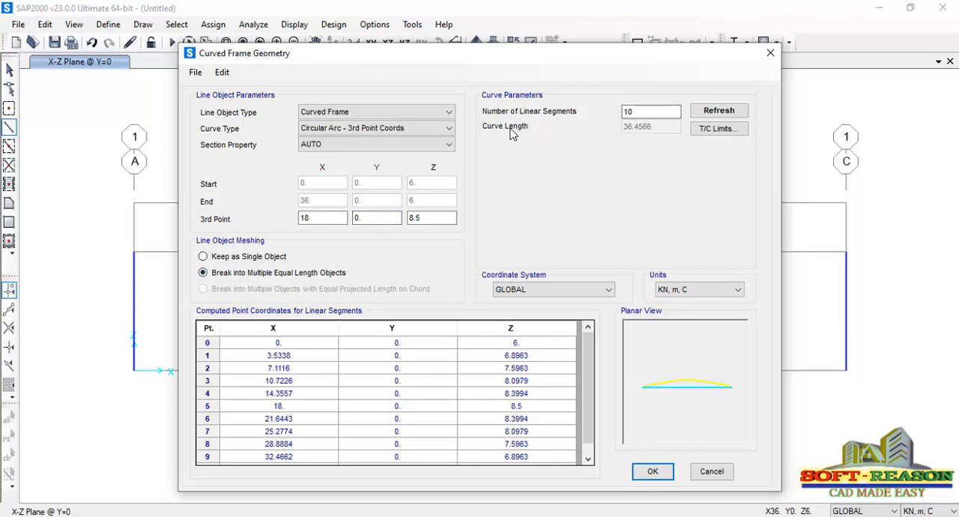
double_click(653, 113)
click(649, 471)
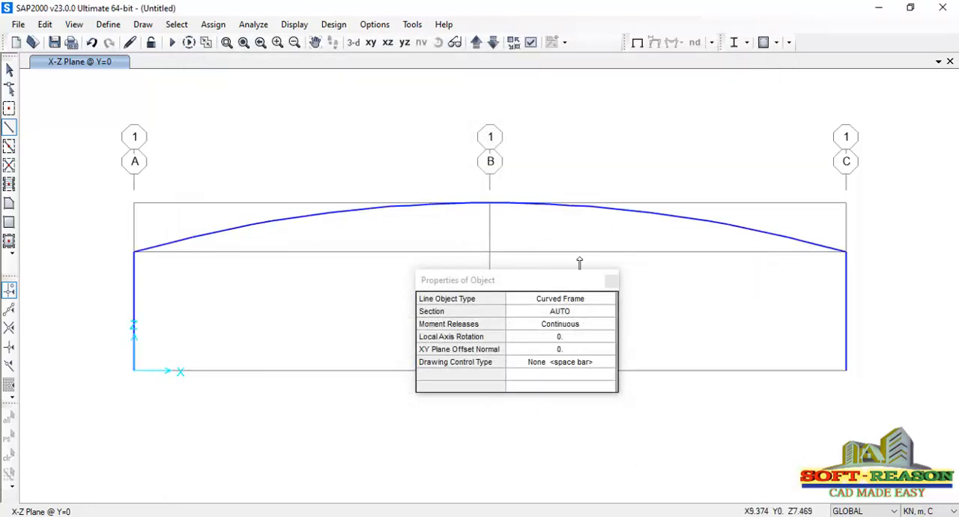
click(611, 284)
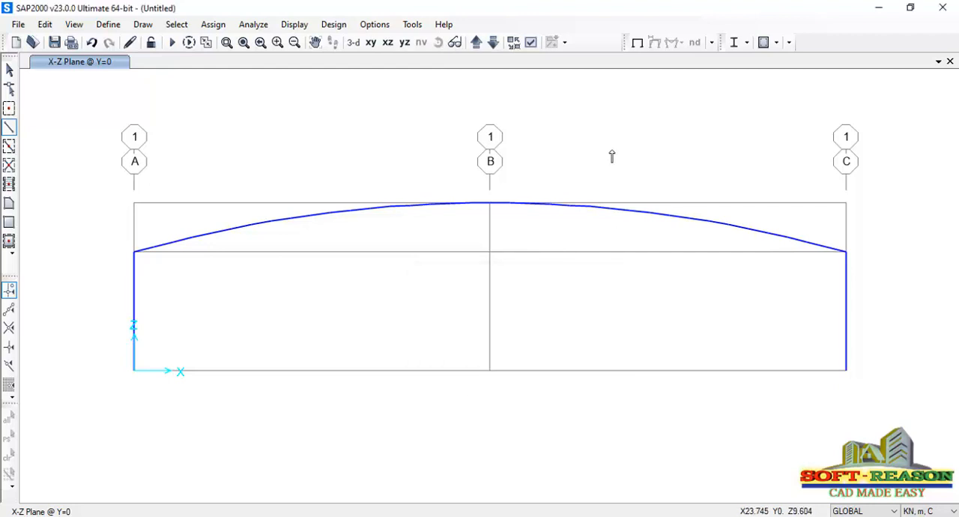
key(Escape)
scroll(431, 214, up, 3)
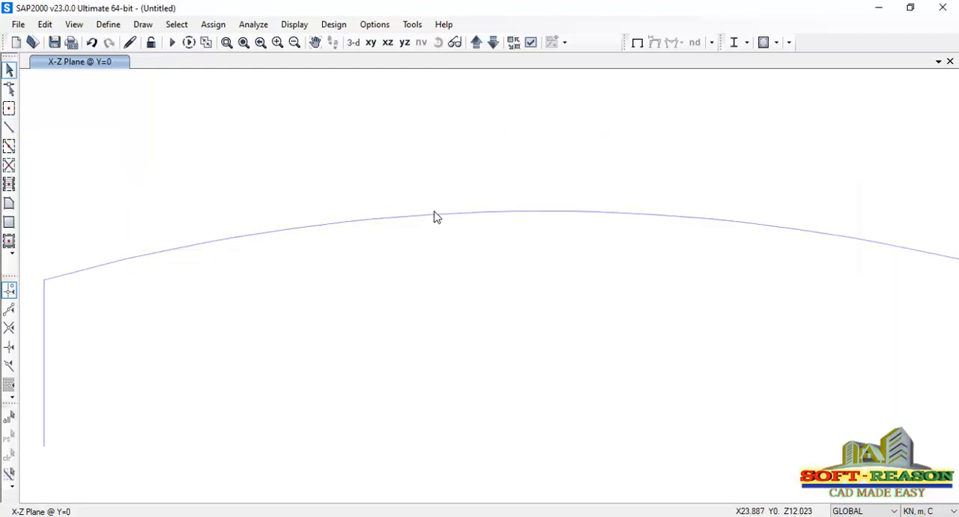
scroll(450, 236, down, 4)
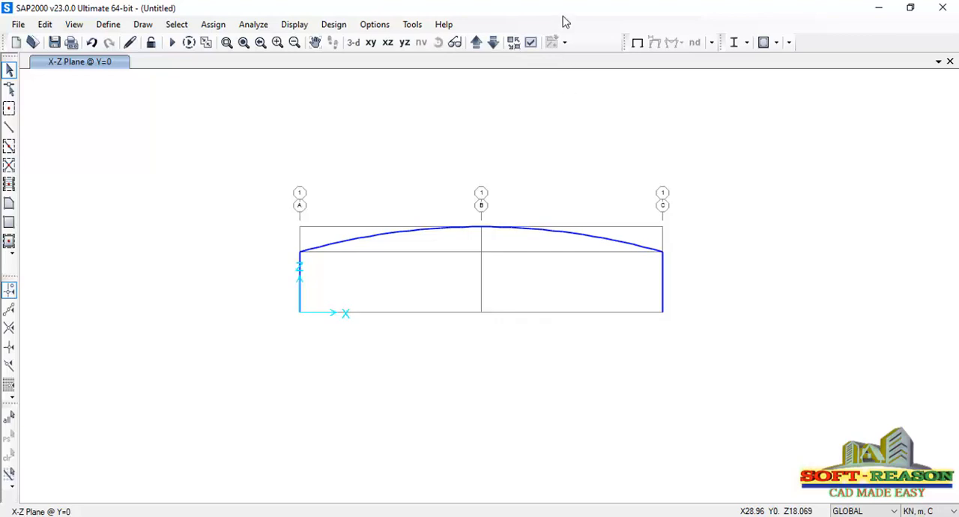
Display the model as extruded, filled objects coloured by section
click(530, 42)
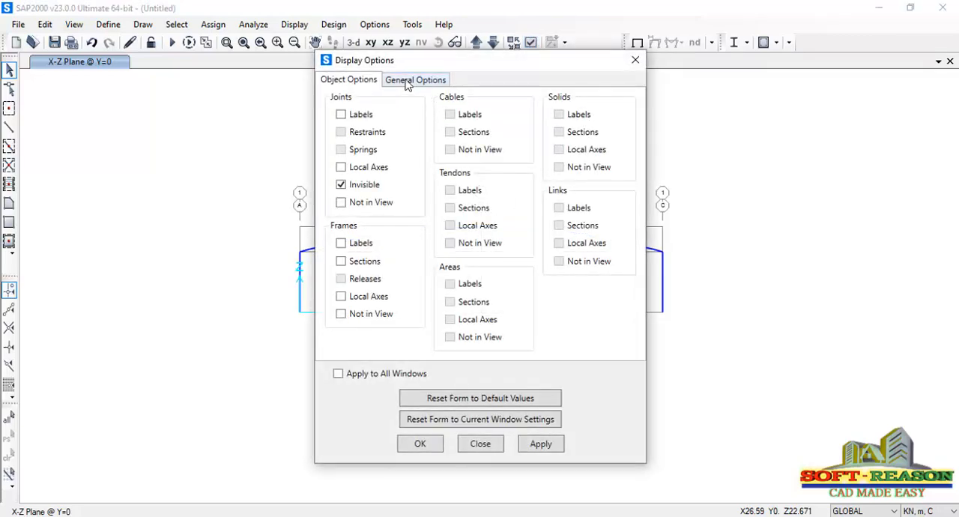
click(415, 79)
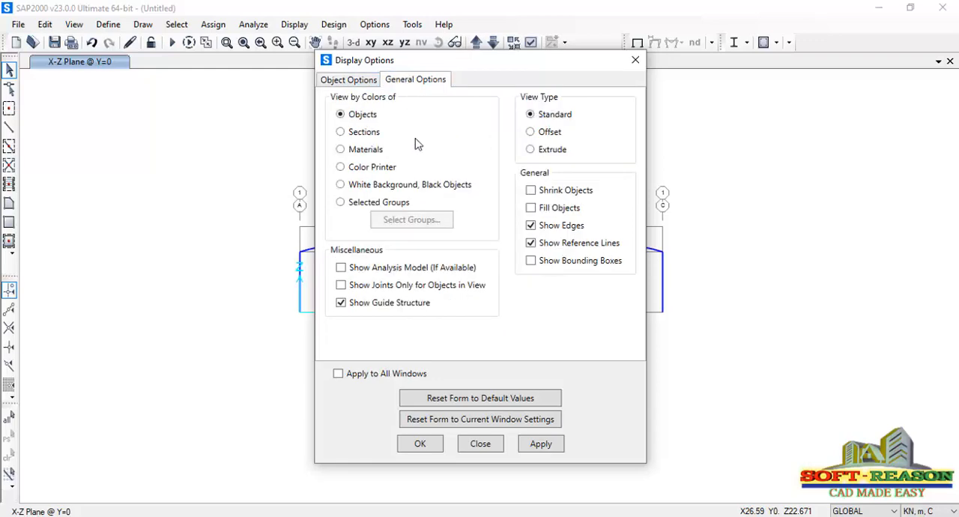
click(341, 132)
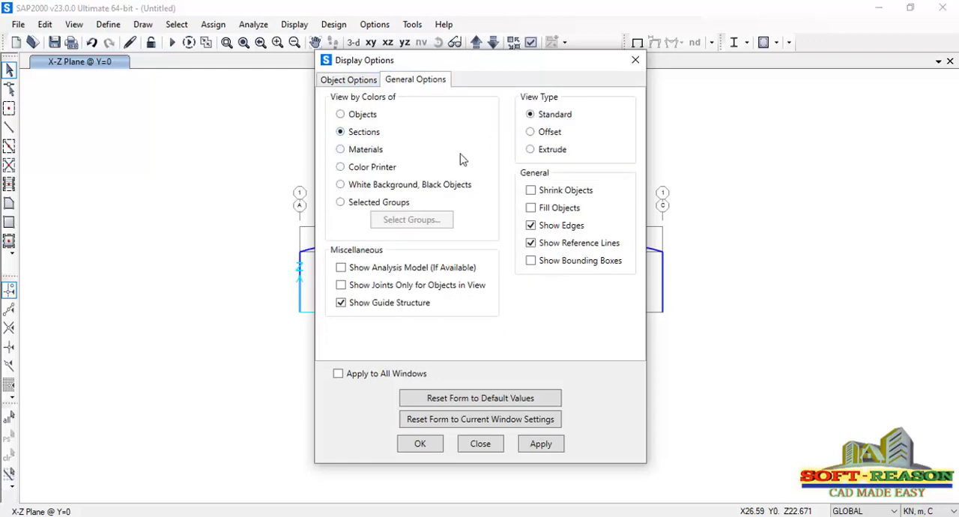
click(546, 152)
click(535, 210)
drag(523, 66, 673, 84)
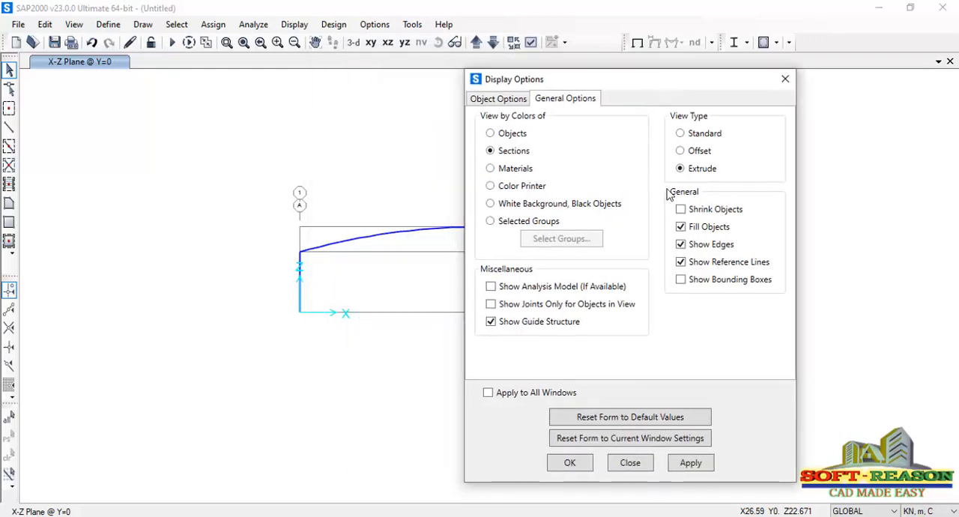
click(690, 463)
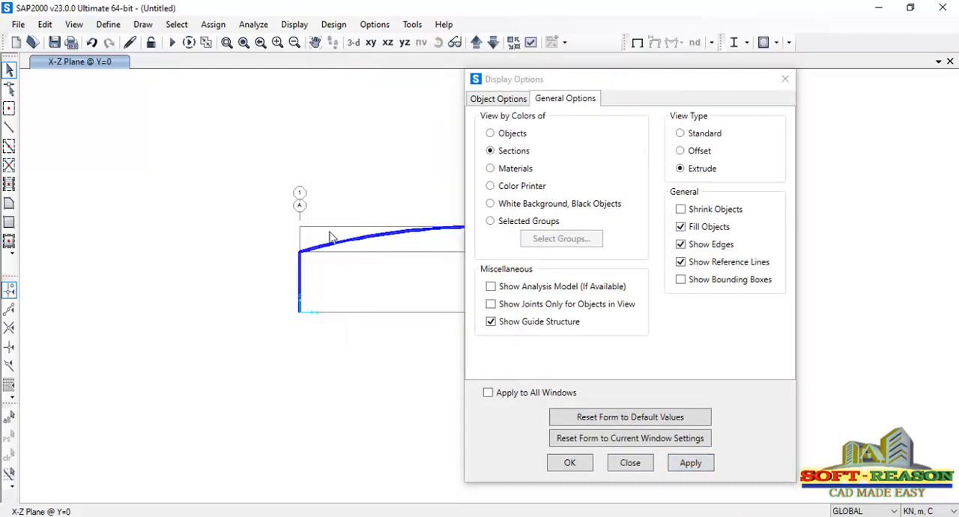
Examine the extruded column and roof beam sections in 3D, then return to the X-Z view and close the display options
click(354, 42)
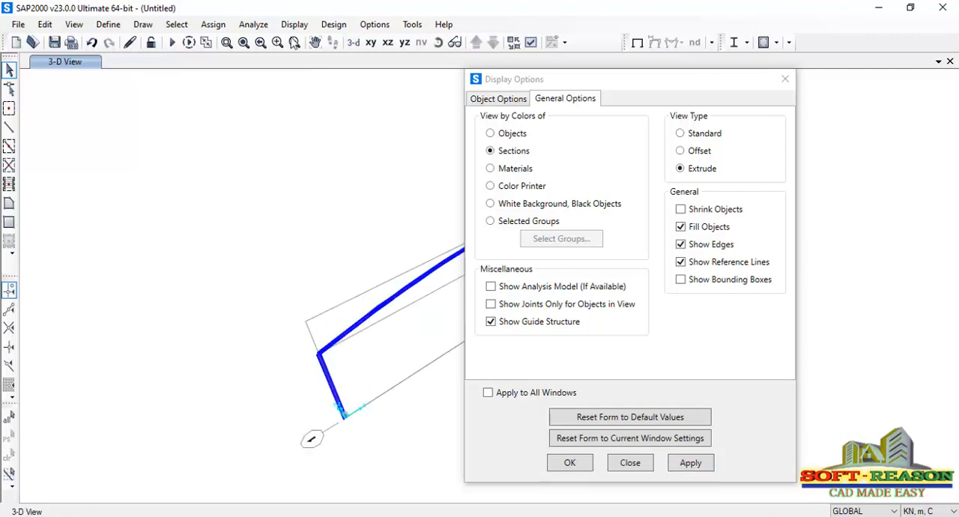
click(227, 42)
drag(298, 319, 379, 424)
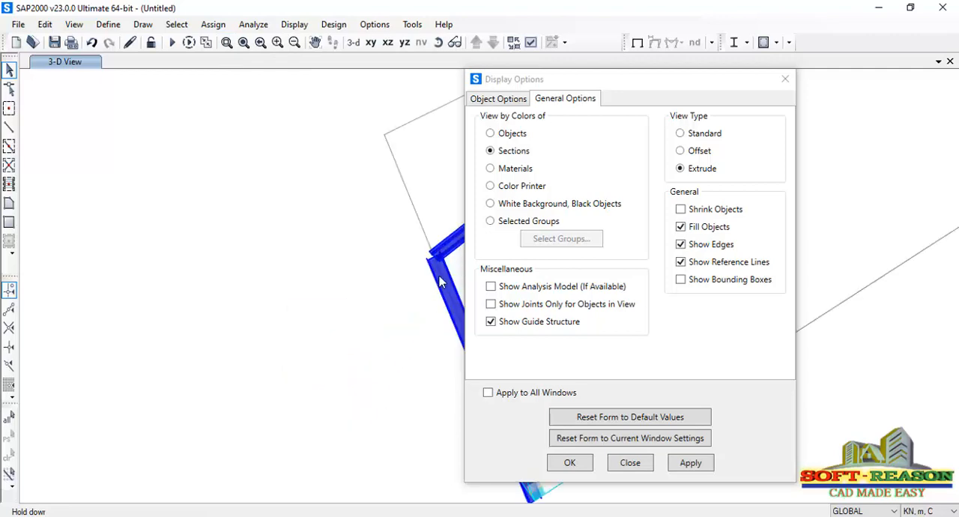
drag(733, 82, 325, 140)
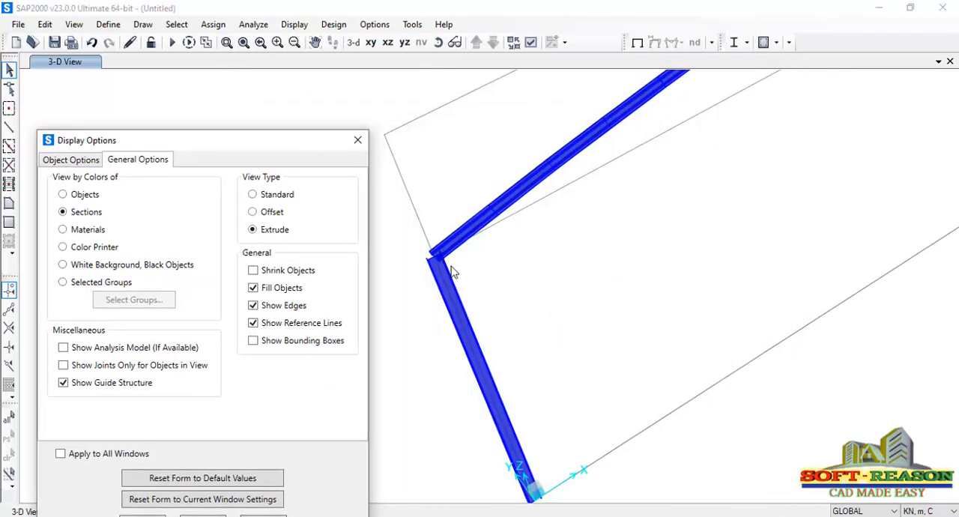
click(388, 52)
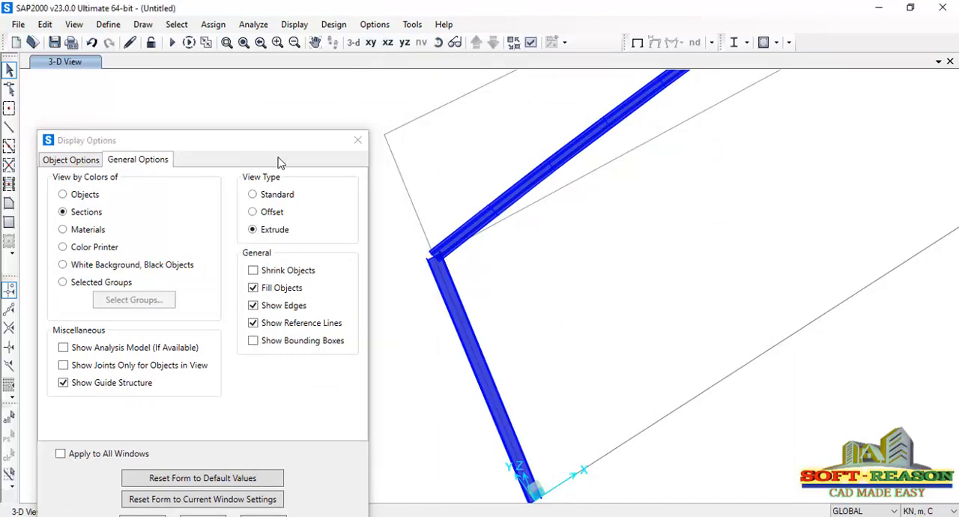
click(386, 45)
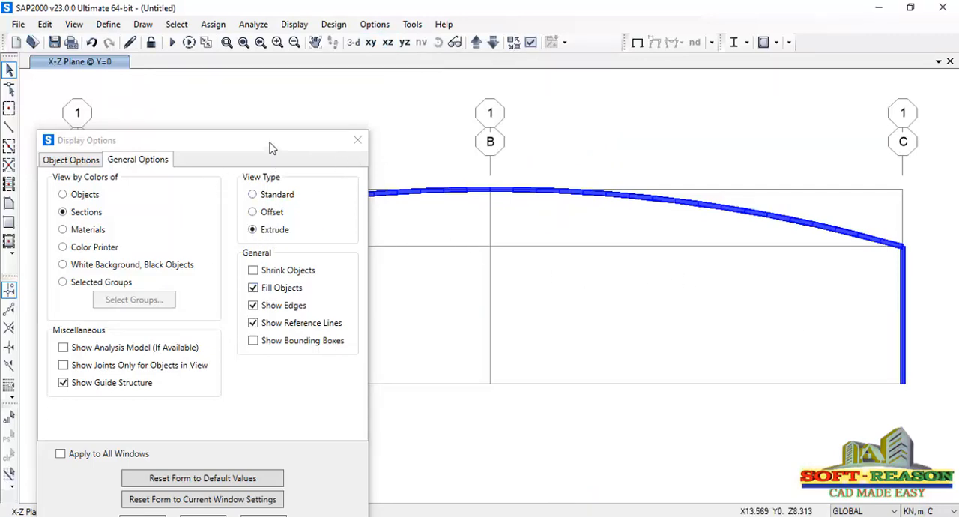
drag(273, 143, 374, 67)
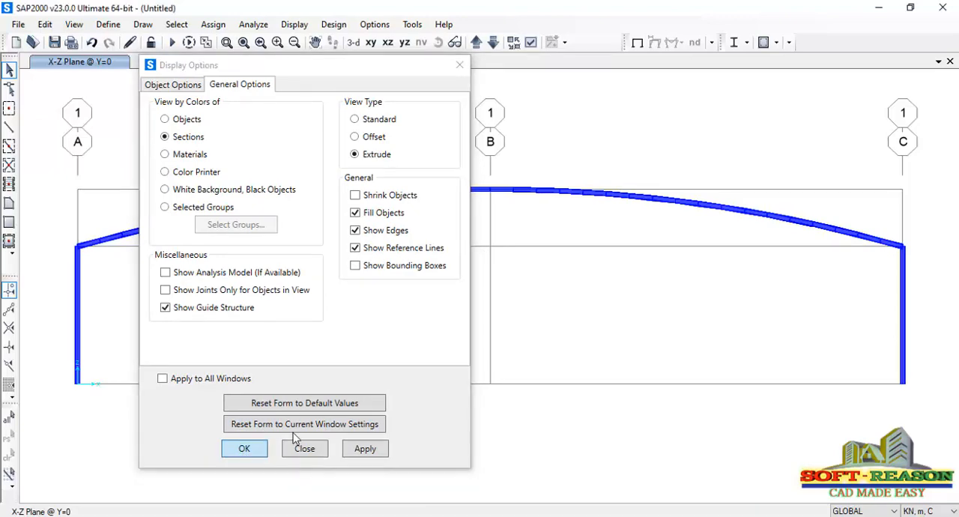
click(296, 446)
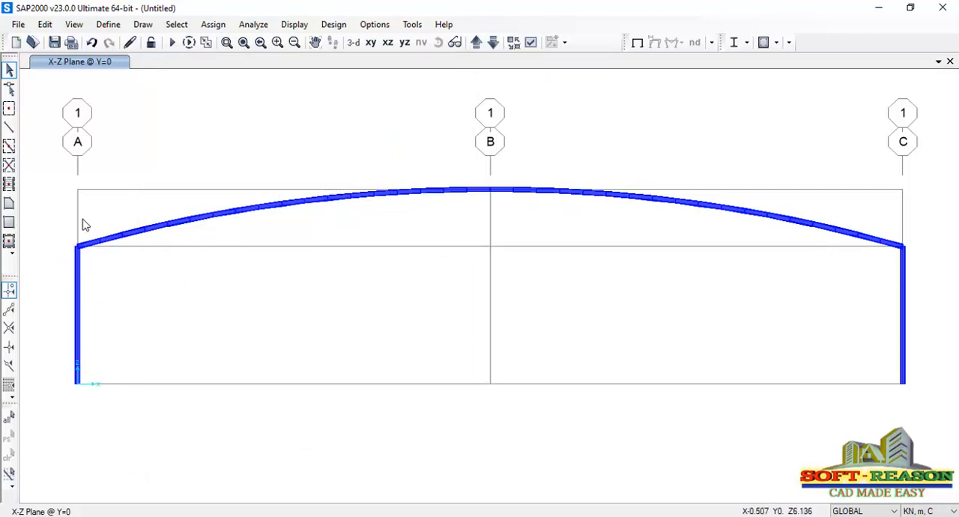
Examine the column-to-beam joint at grid A and open the frame insertion point assignment
click(228, 44)
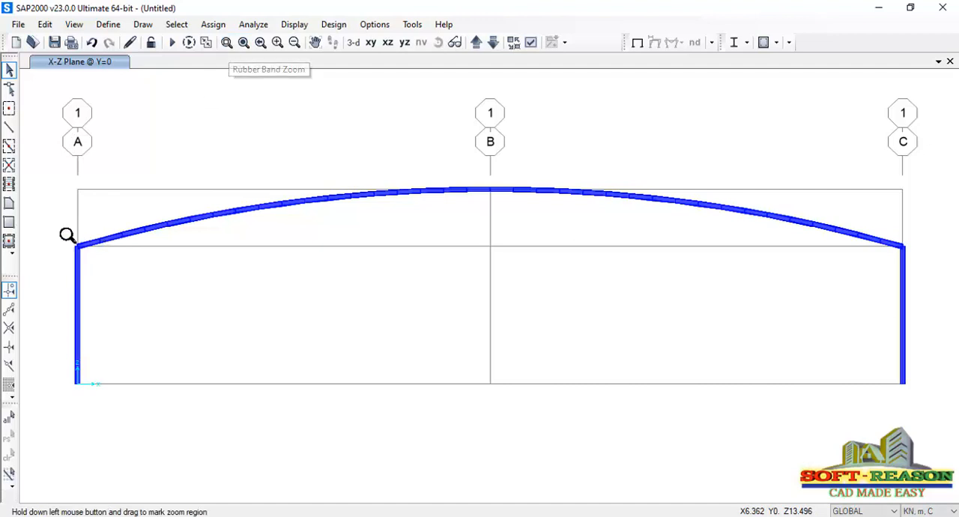
drag(42, 227, 107, 288)
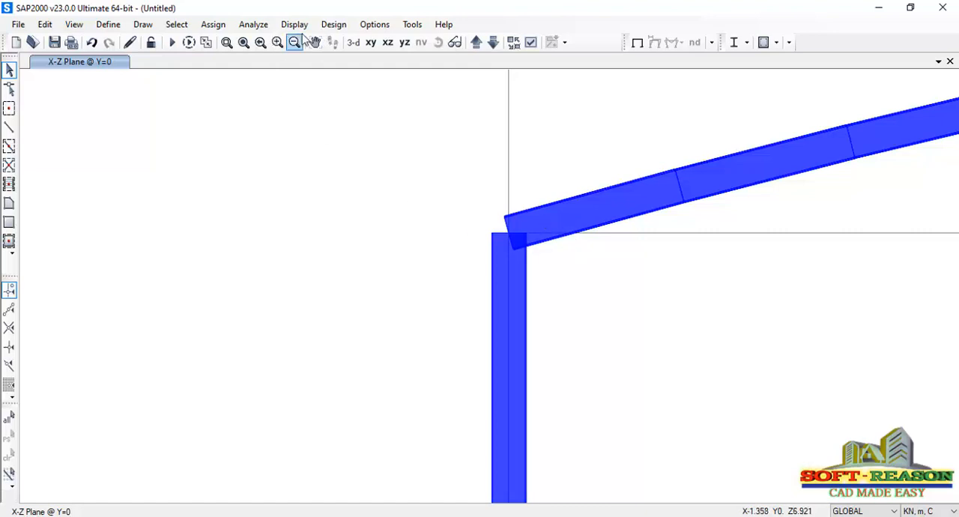
click(211, 25)
mouse_move(248, 63)
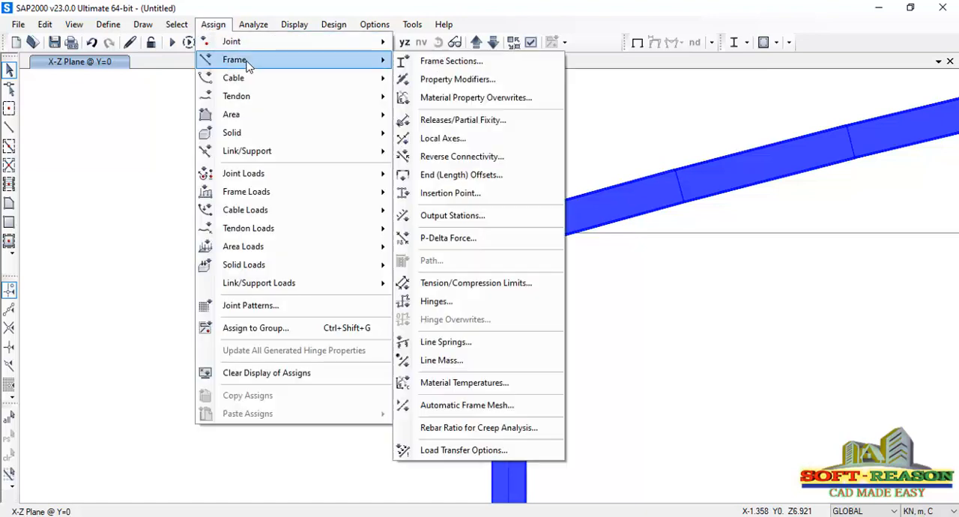
click(464, 196)
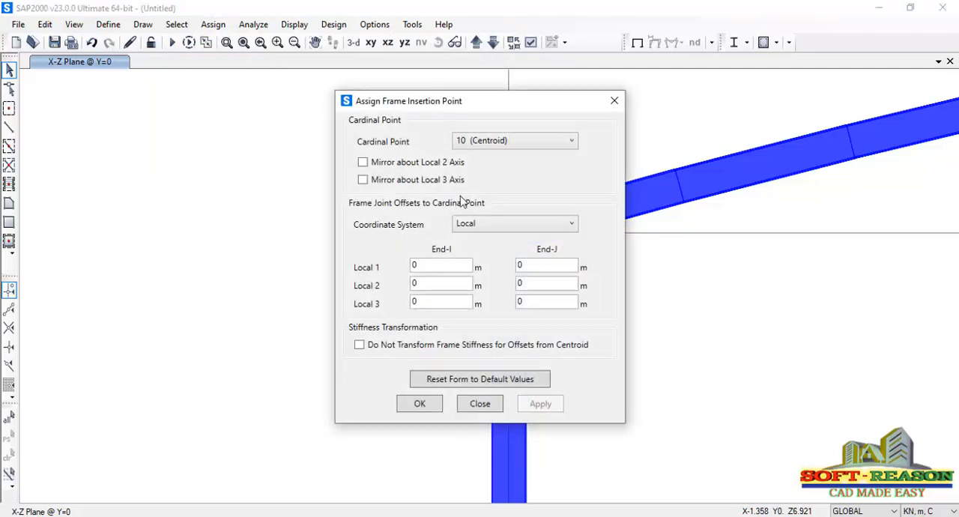
drag(472, 105, 286, 112)
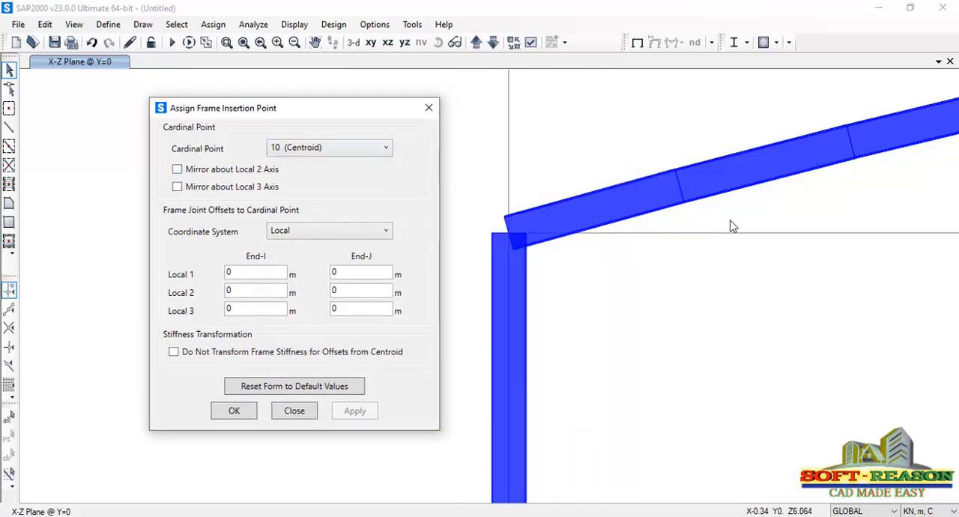
Select all segments of the curved roof beam from grid A to grid C in the X-Z view
drag(730, 221, 661, 158)
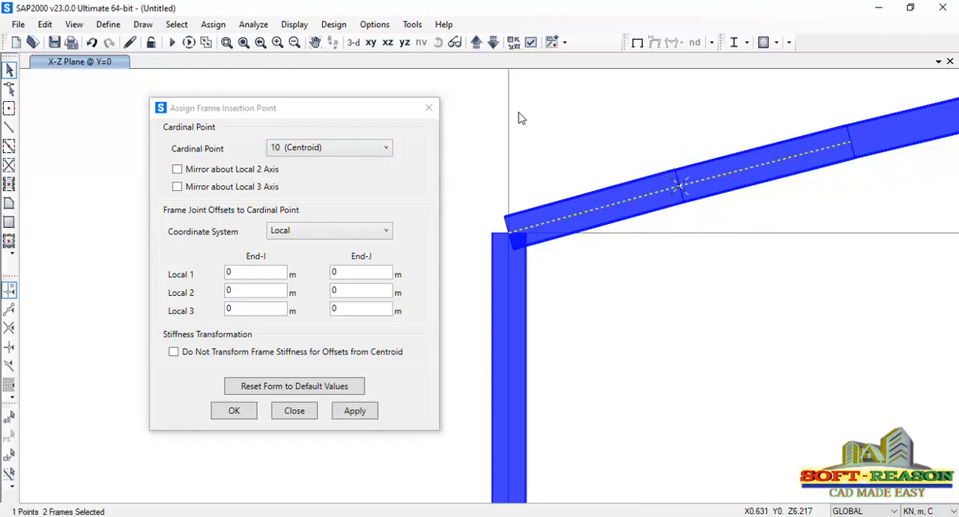
drag(349, 109, 201, 143)
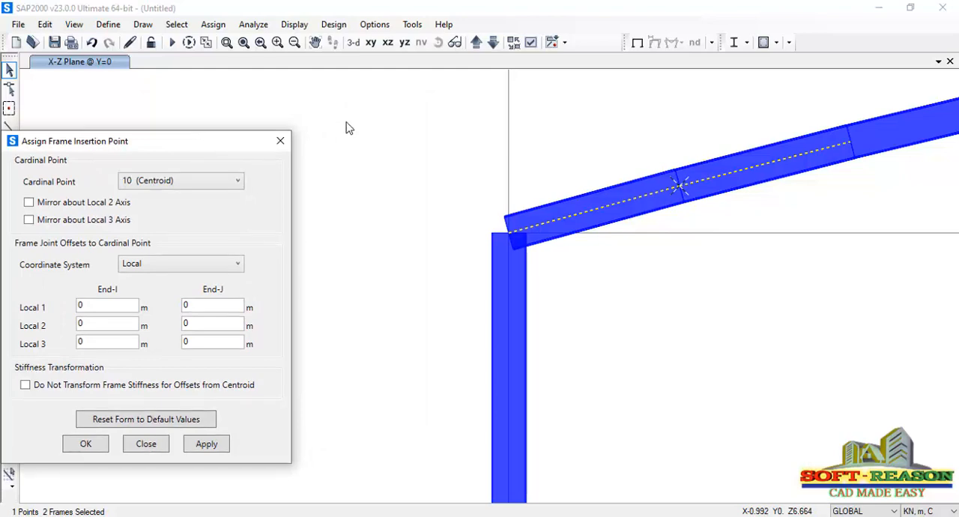
click(388, 43)
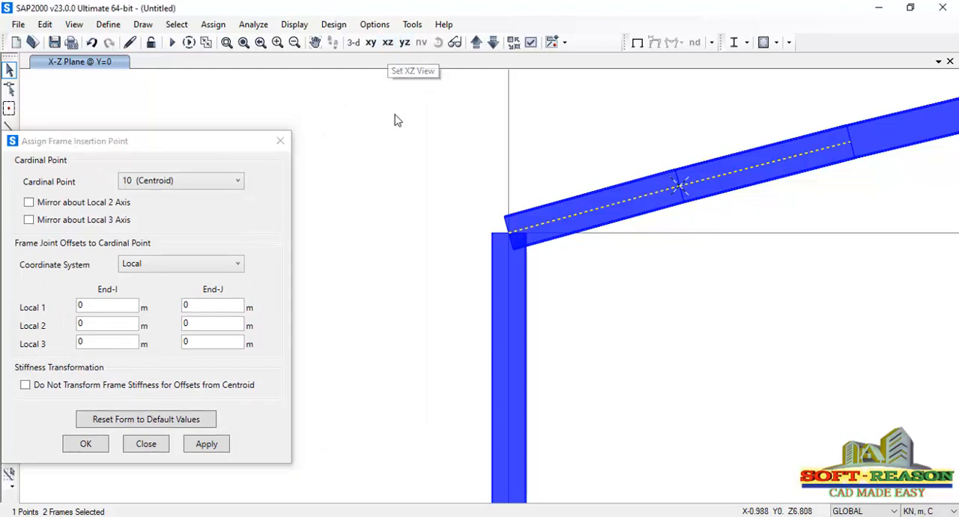
click(388, 42)
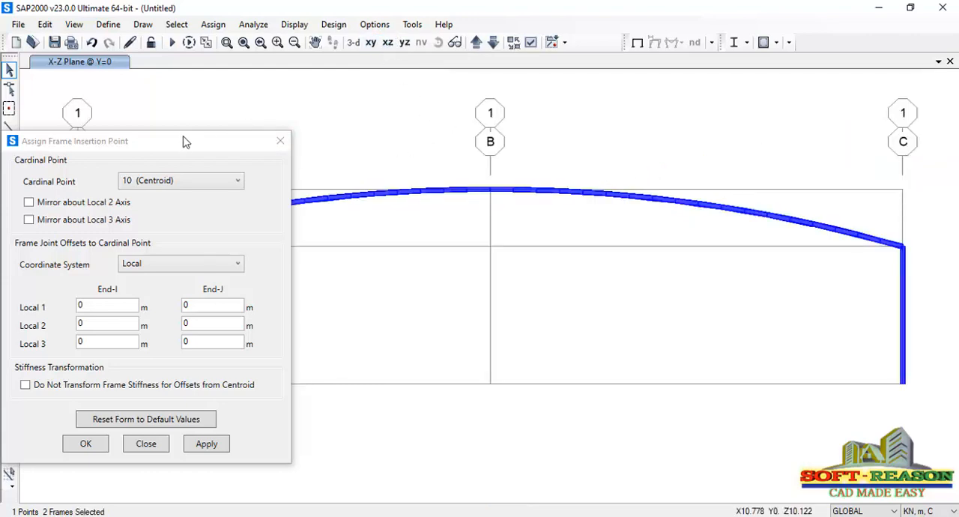
drag(182, 139, 554, 318)
drag(55, 171, 919, 266)
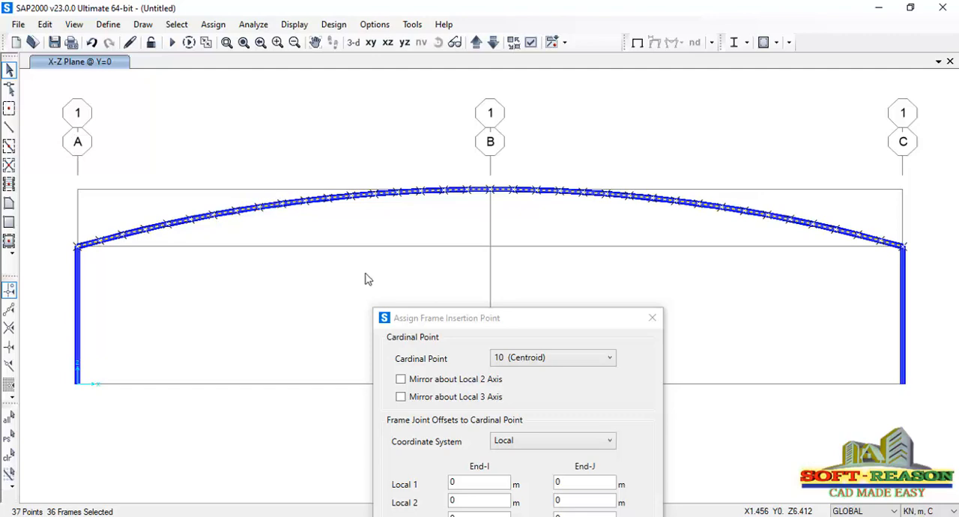
Assign cardinal point 8 (Top Center) as the insertion point of the selected roof beam segments
click(537, 318)
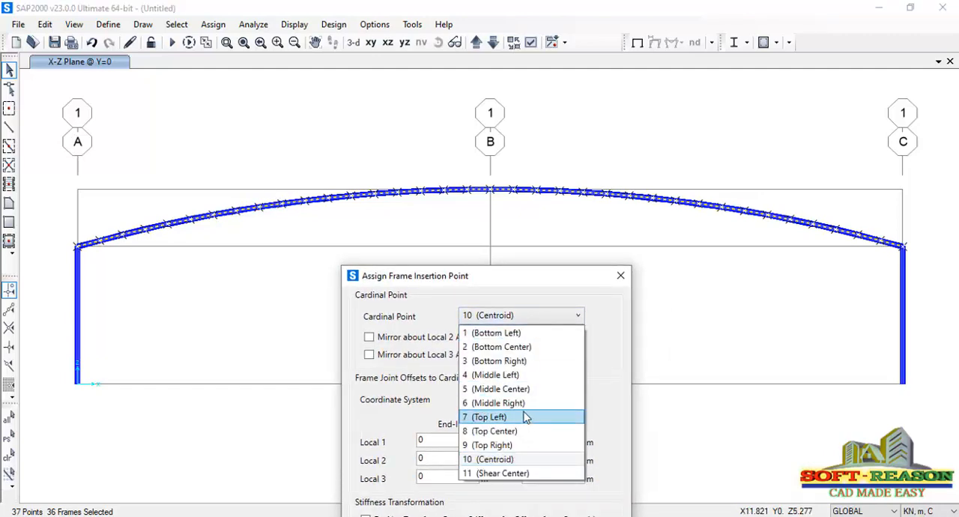
click(498, 434)
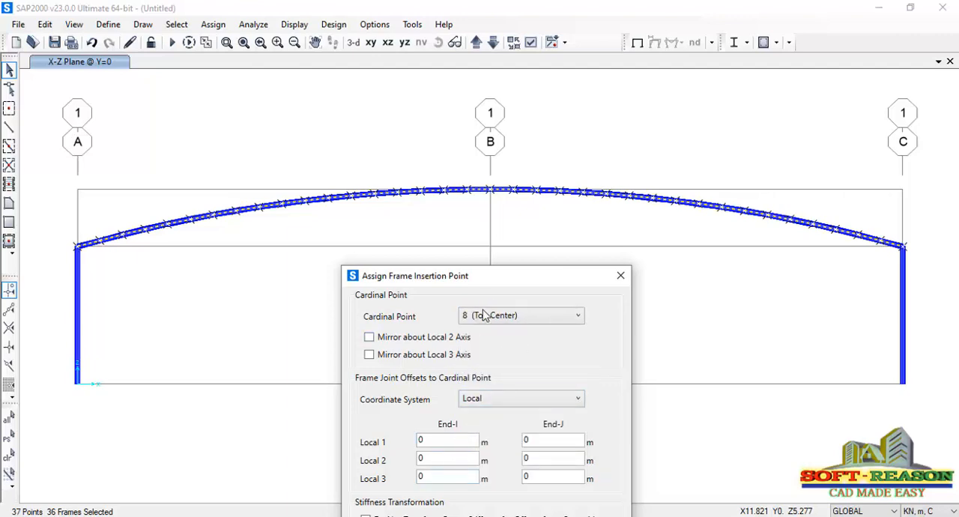
drag(510, 282, 621, 126)
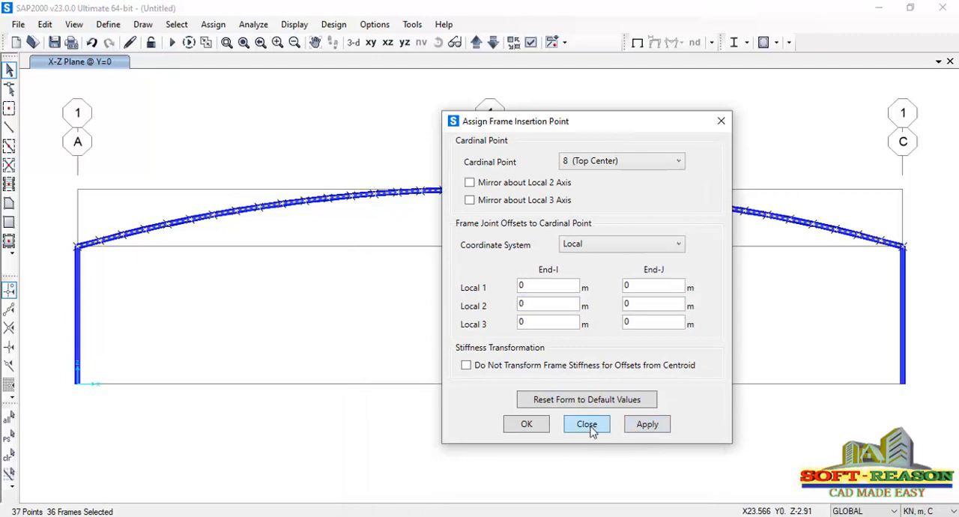
click(643, 425)
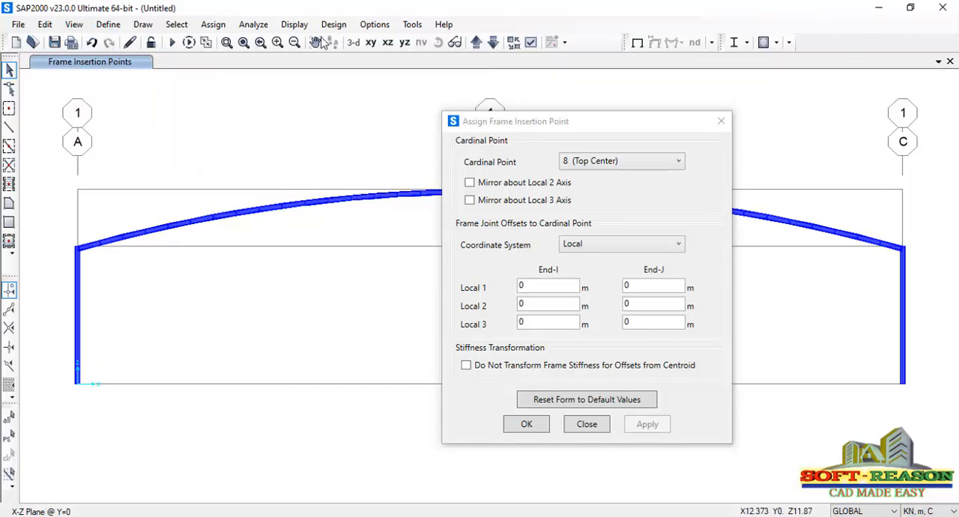
Try to assign cardinal point 2 (Bottom Center) as the insertion point of the column at grid A
click(226, 42)
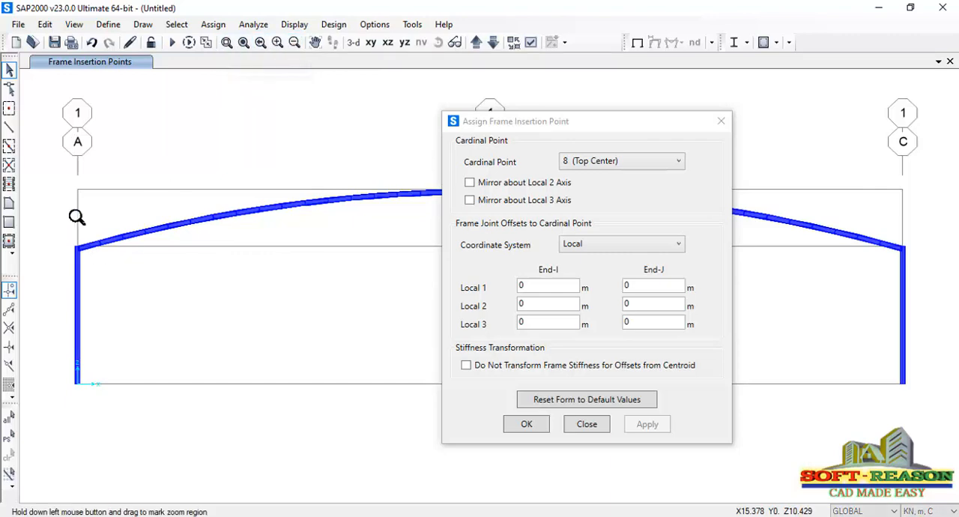
drag(61, 210, 96, 398)
drag(527, 122, 386, 138)
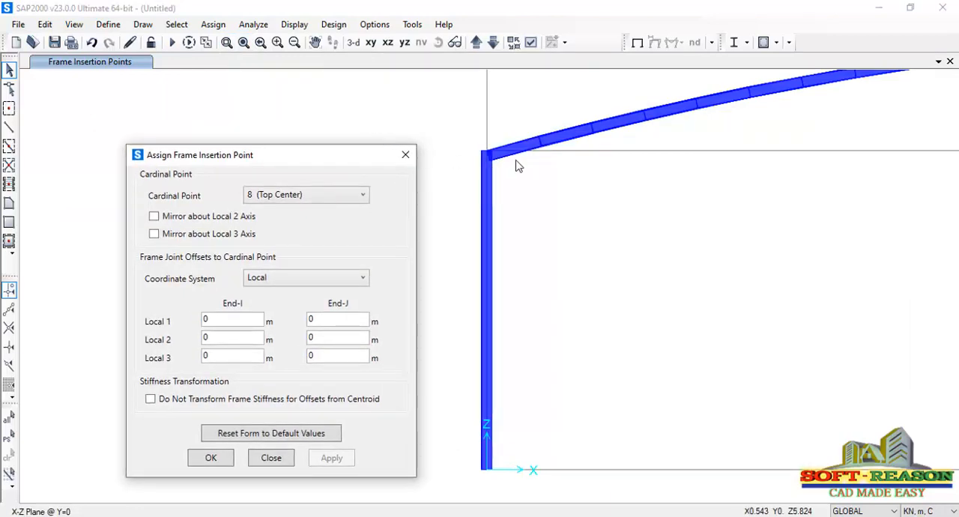
scroll(479, 211, down, 2)
click(476, 195)
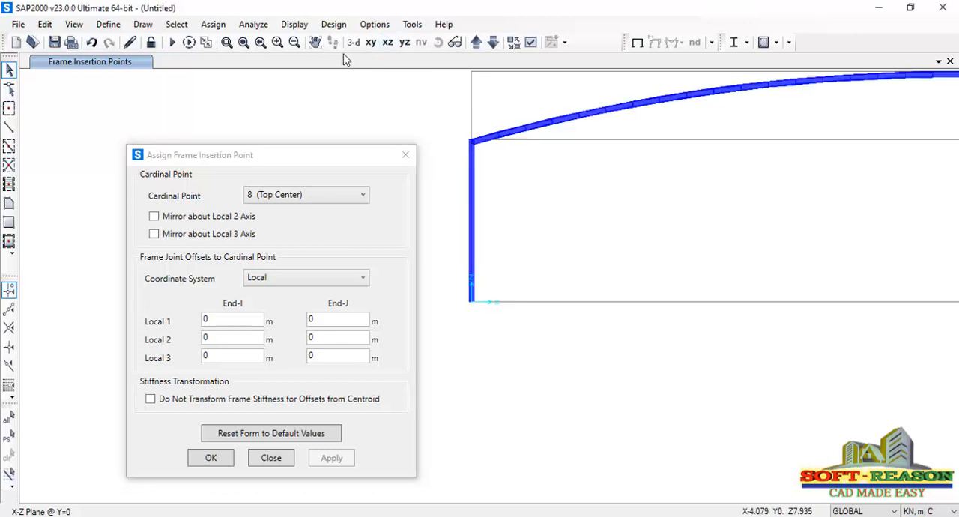
click(206, 43)
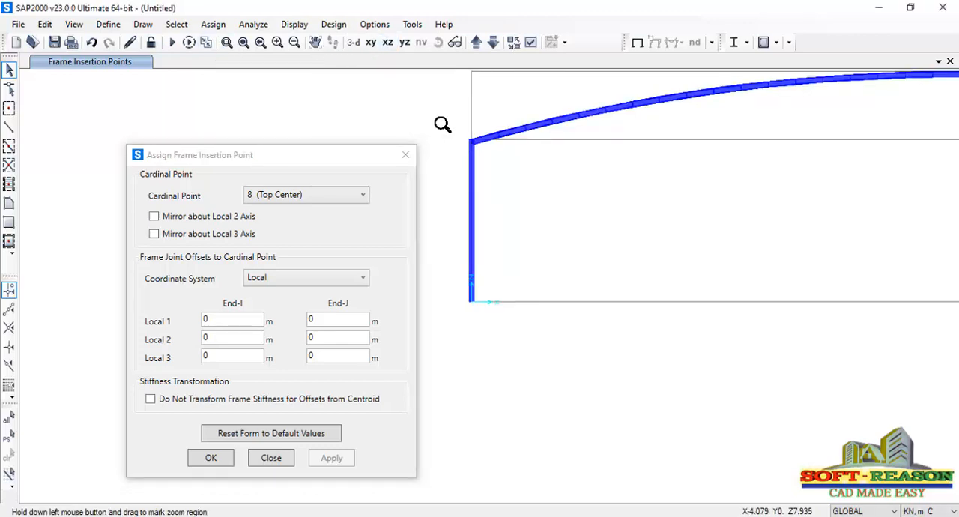
drag(456, 127, 519, 322)
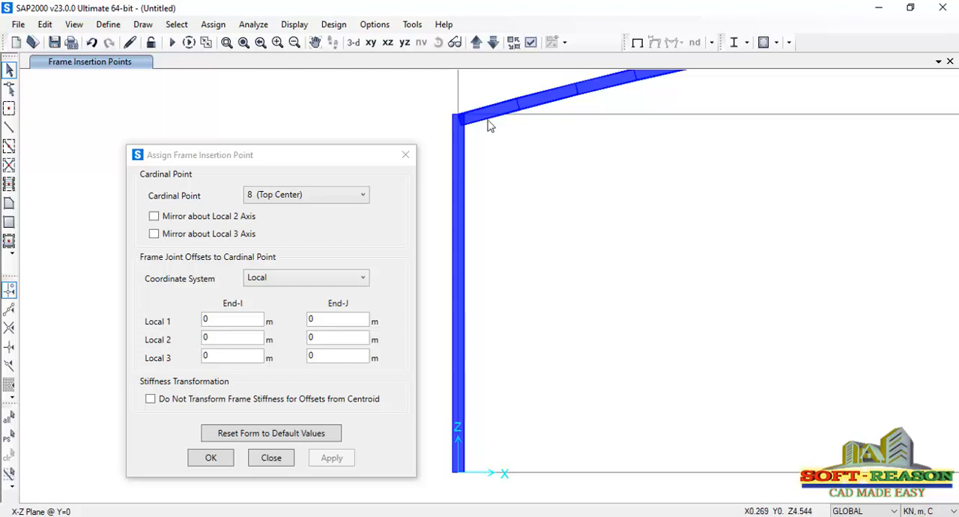
drag(436, 108, 481, 473)
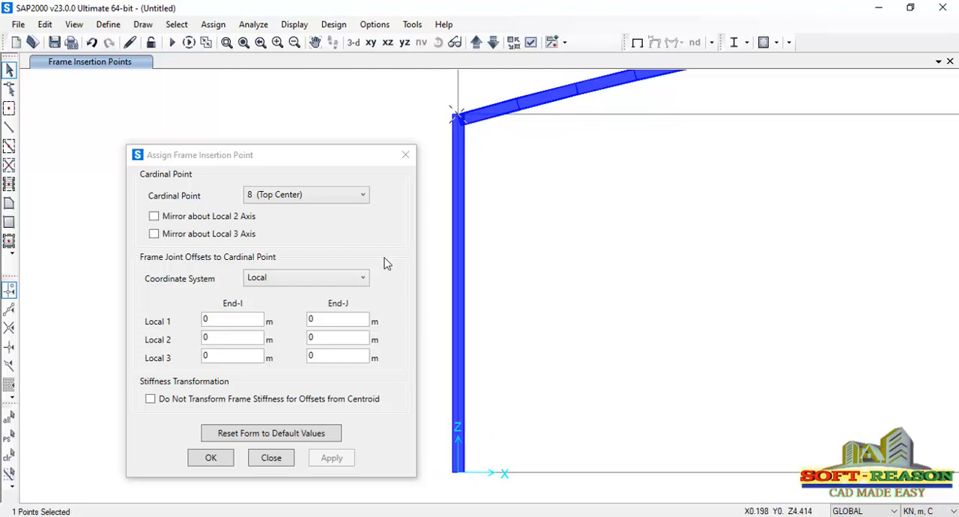
click(300, 196)
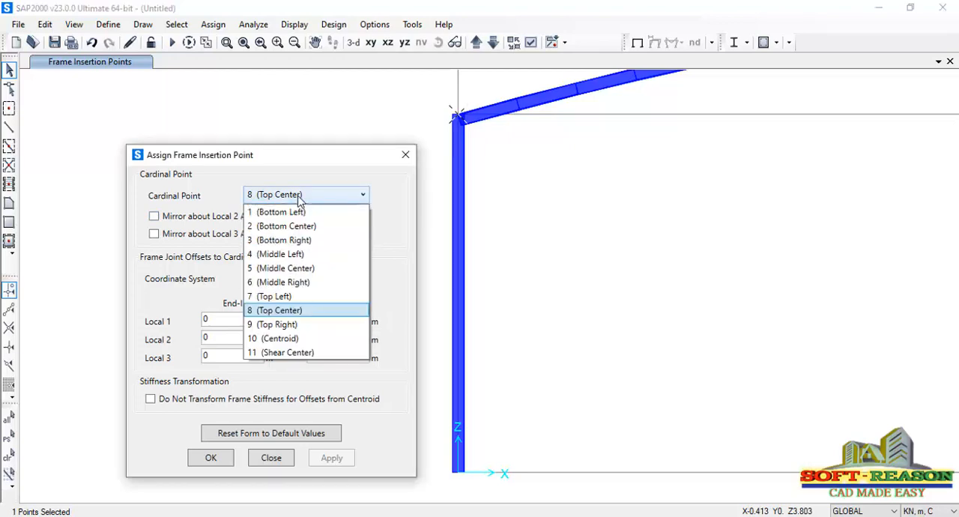
click(294, 228)
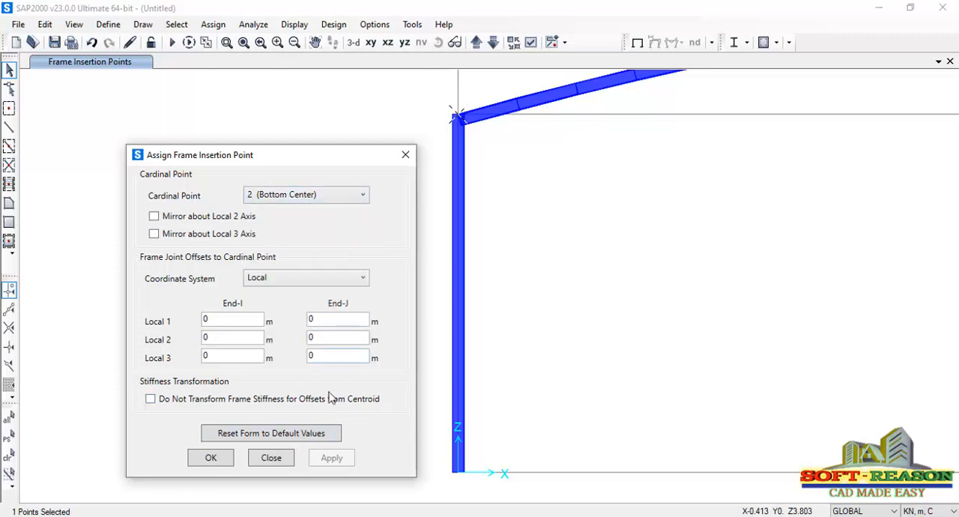
click(211, 459)
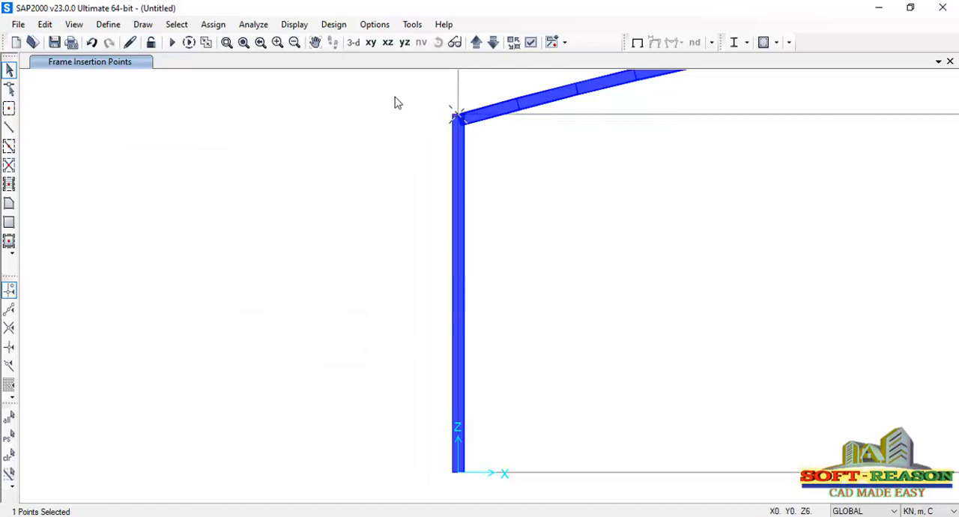
Select the column at grid A and apply the 2 (Bottom Center) insertion point to it
drag(435, 105, 478, 481)
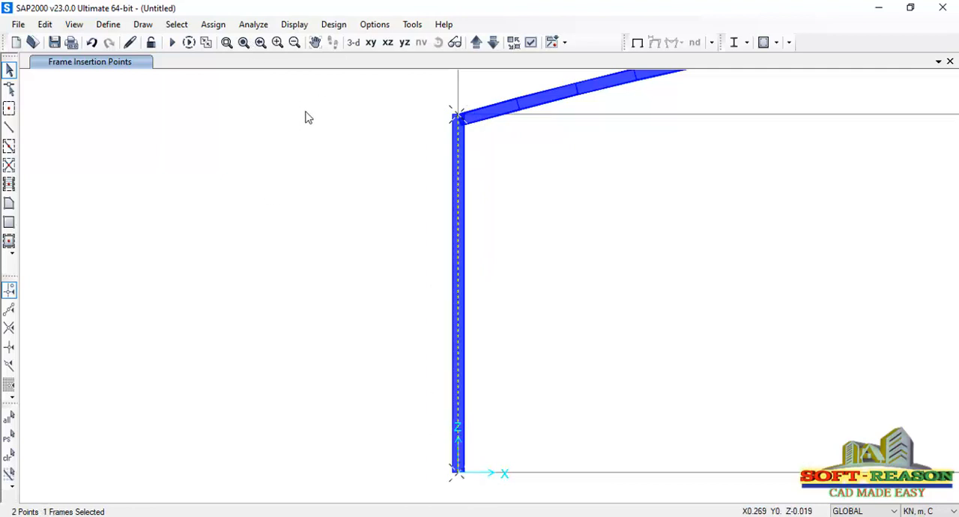
click(213, 25)
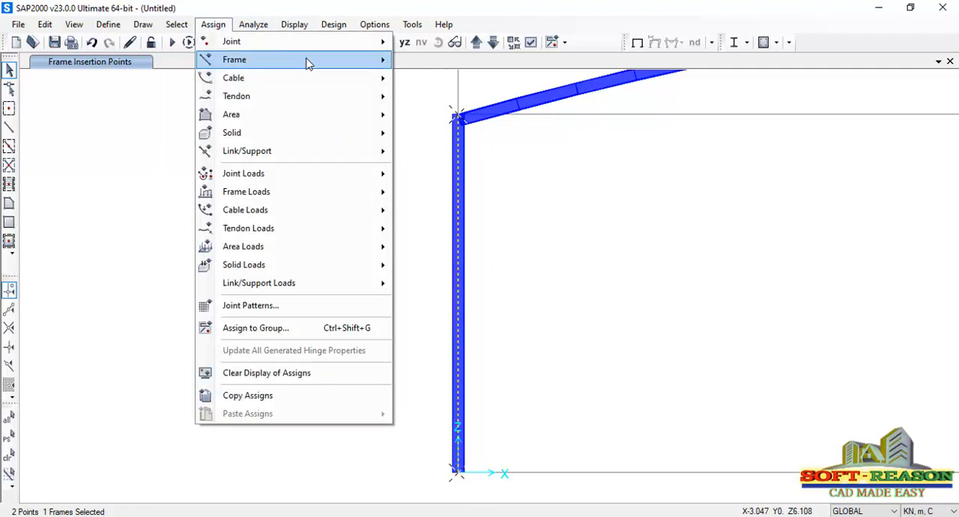
mouse_move(306, 61)
click(466, 194)
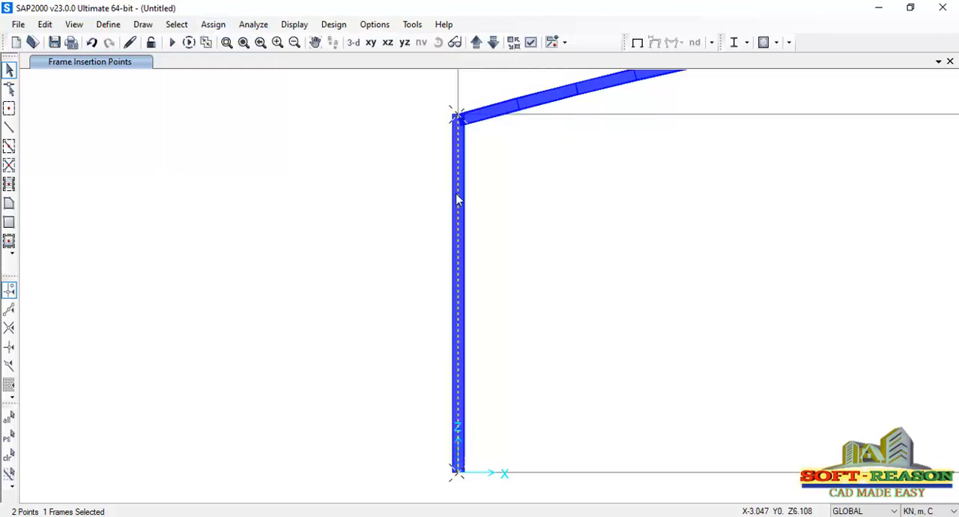
drag(562, 102, 291, 118)
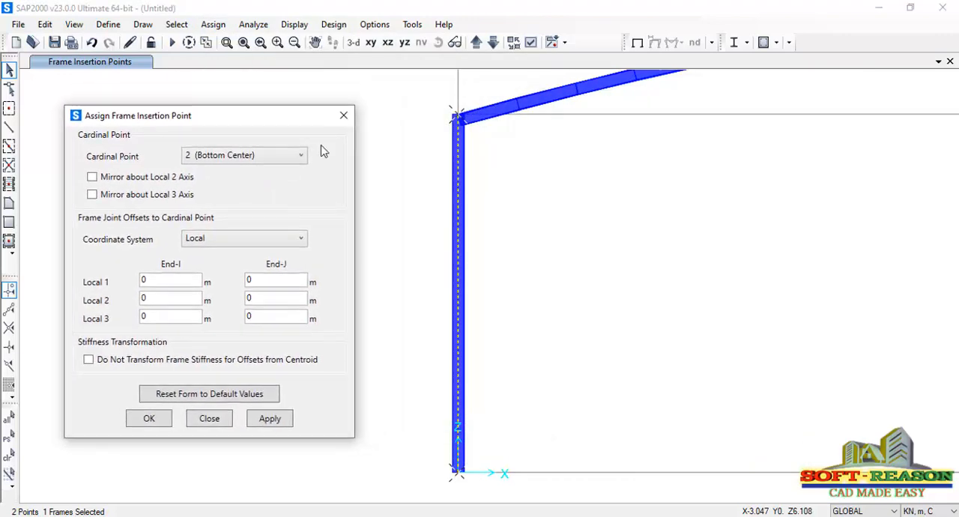
click(271, 419)
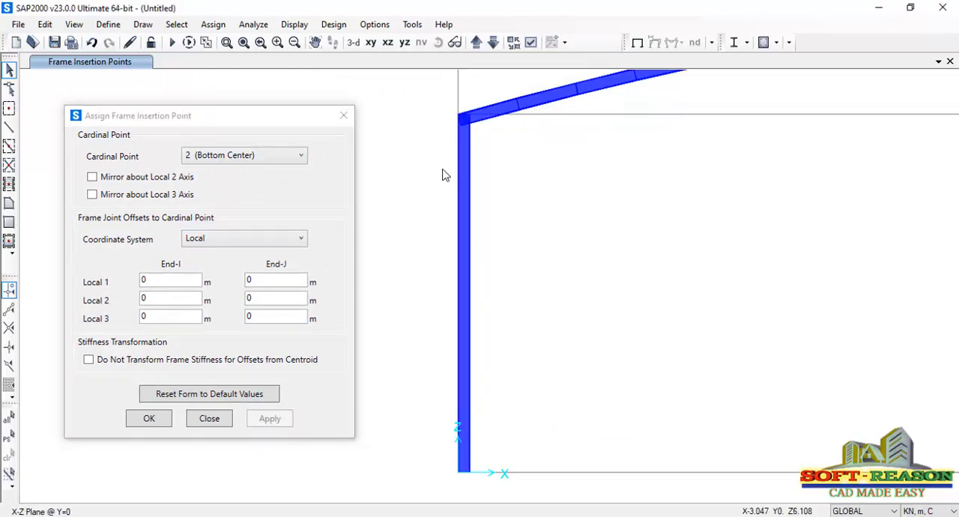
click(149, 419)
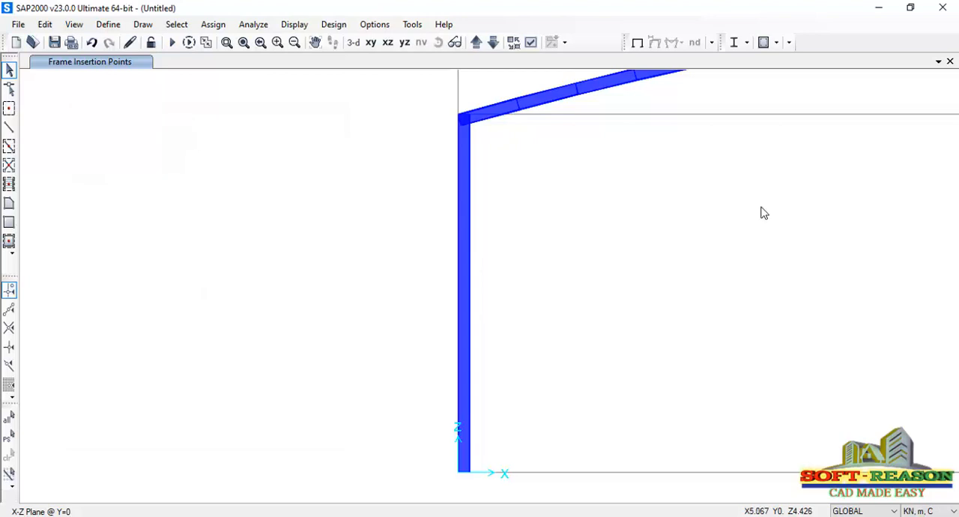
Assign cardinal point 8 (Top Center) as the insertion point of the column at grid C
click(388, 43)
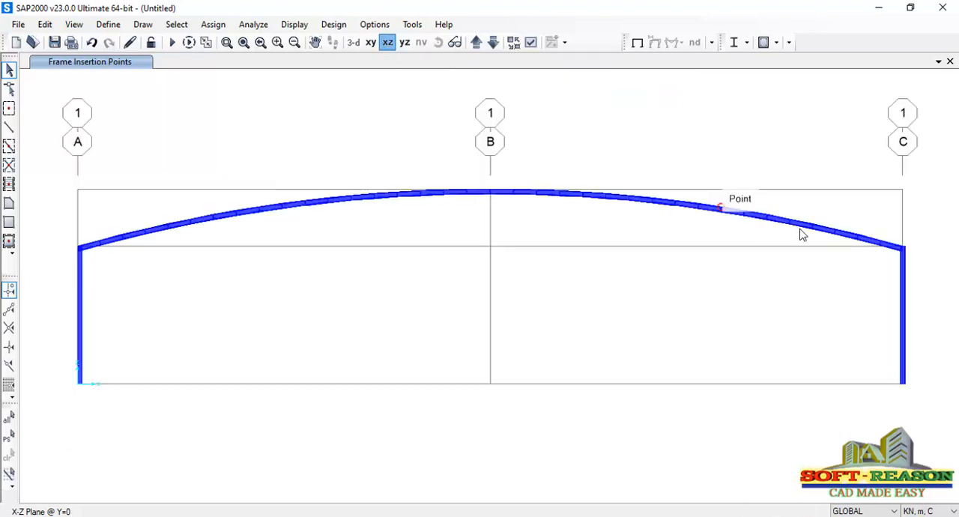
click(226, 42)
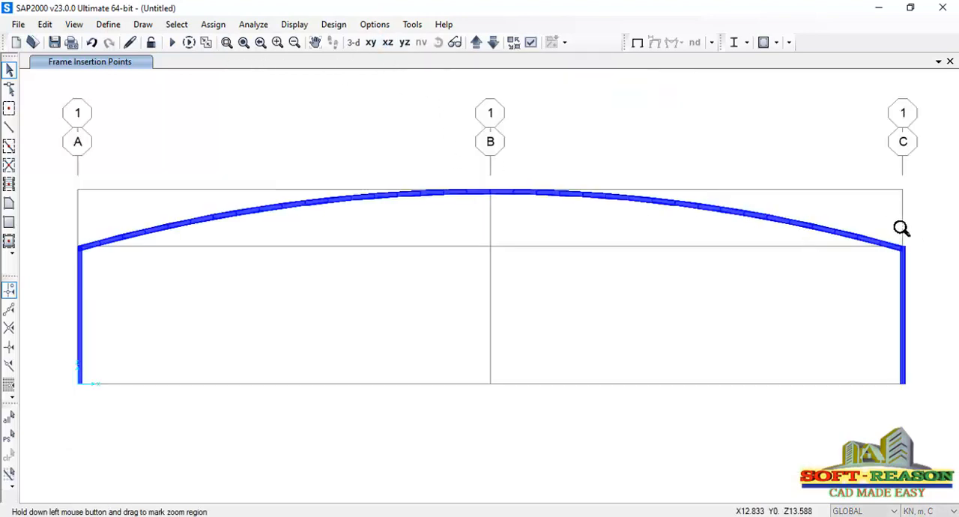
drag(879, 221, 930, 395)
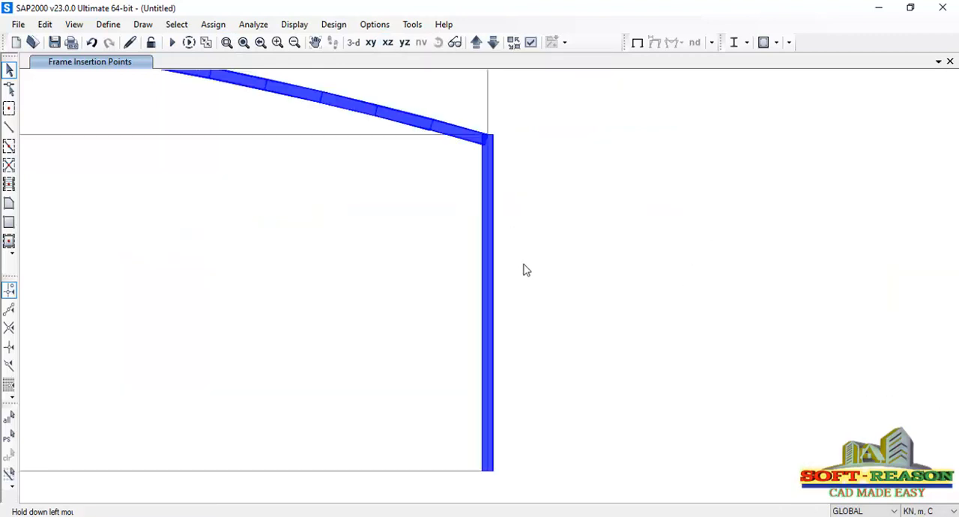
click(492, 195)
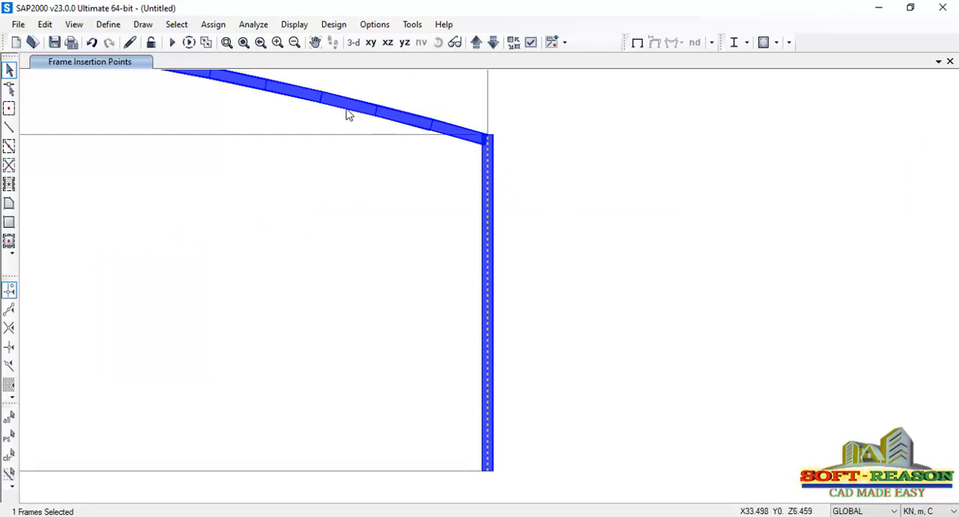
click(211, 27)
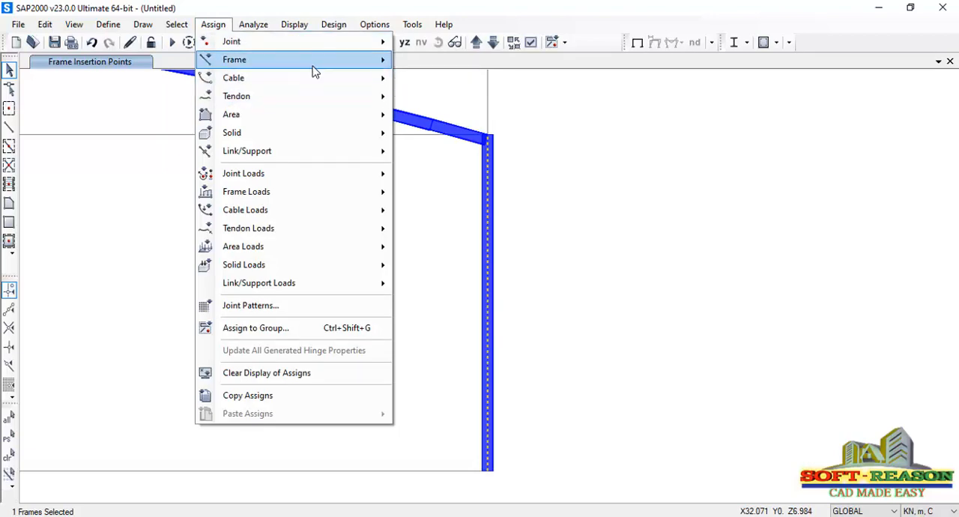
mouse_move(332, 66)
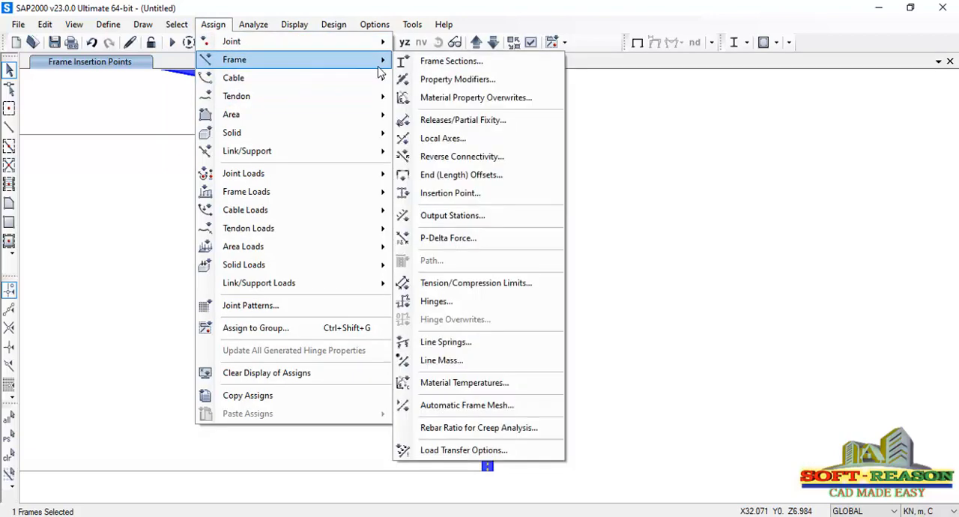
click(452, 195)
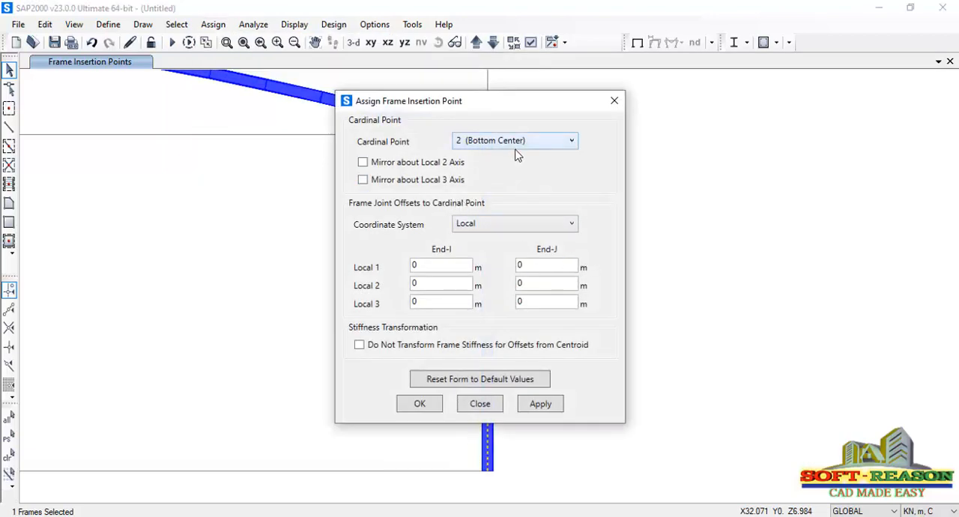
click(518, 144)
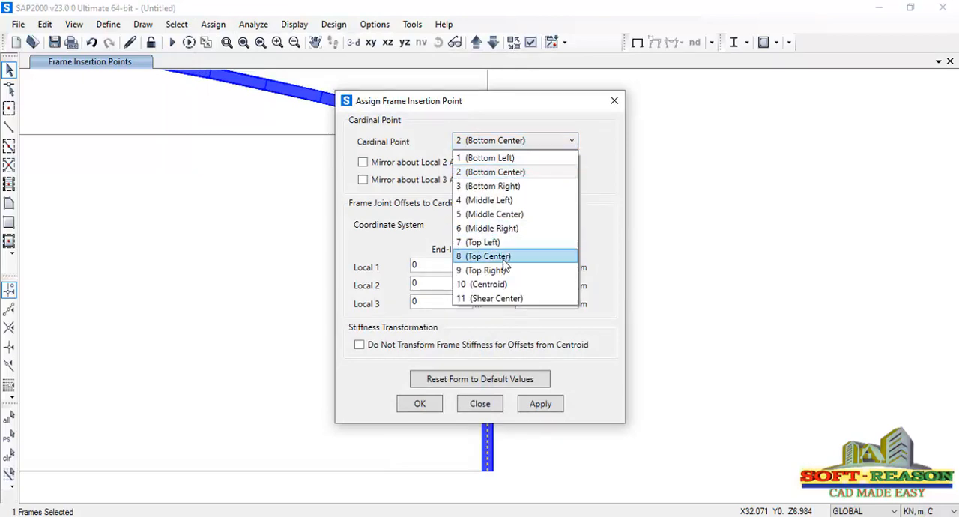
click(502, 256)
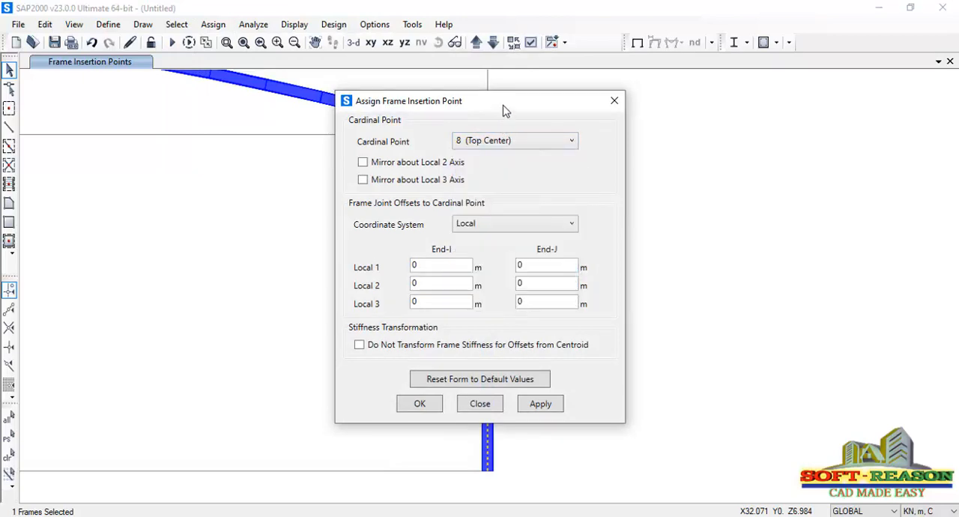
drag(503, 111, 789, 109)
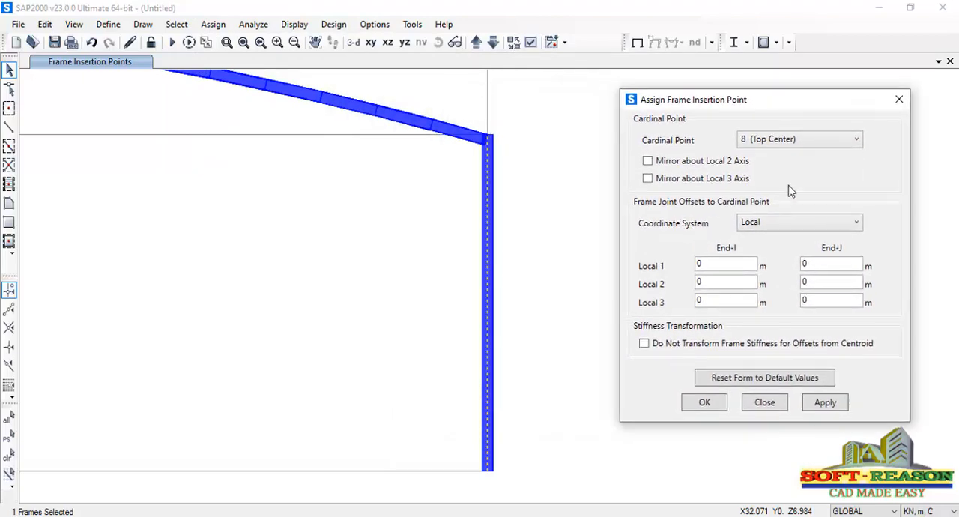
click(826, 403)
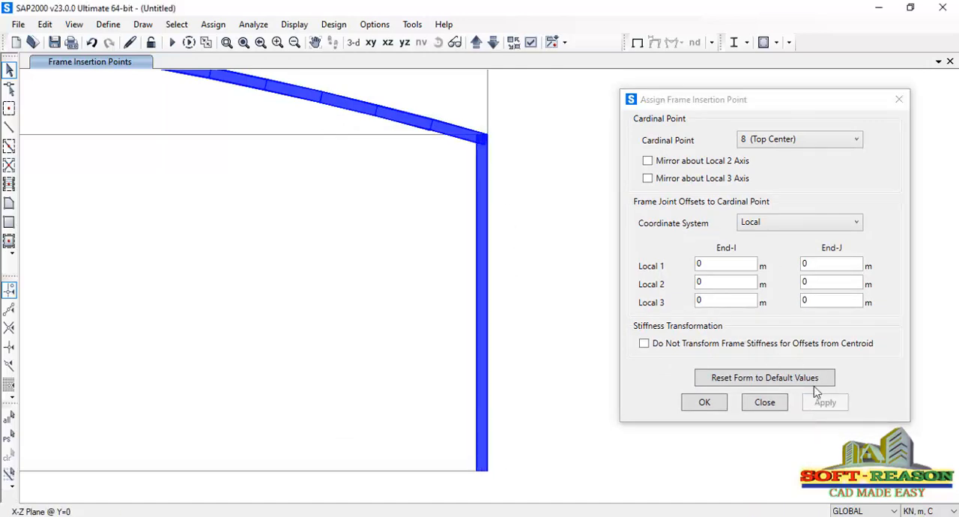
click(705, 403)
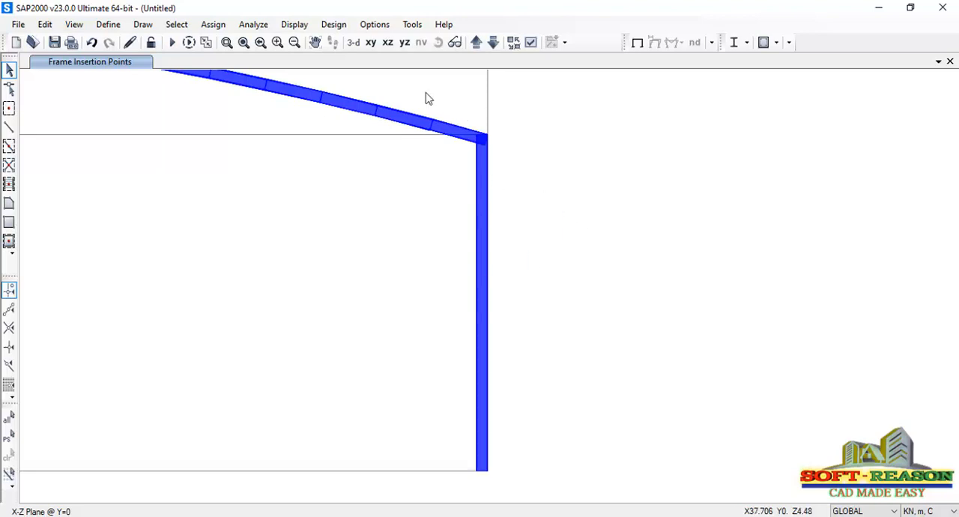
Assign pinned joint restraints, fixing Translation 1, 2 and 3 with all rotations free, to the base joints of both columns
click(387, 43)
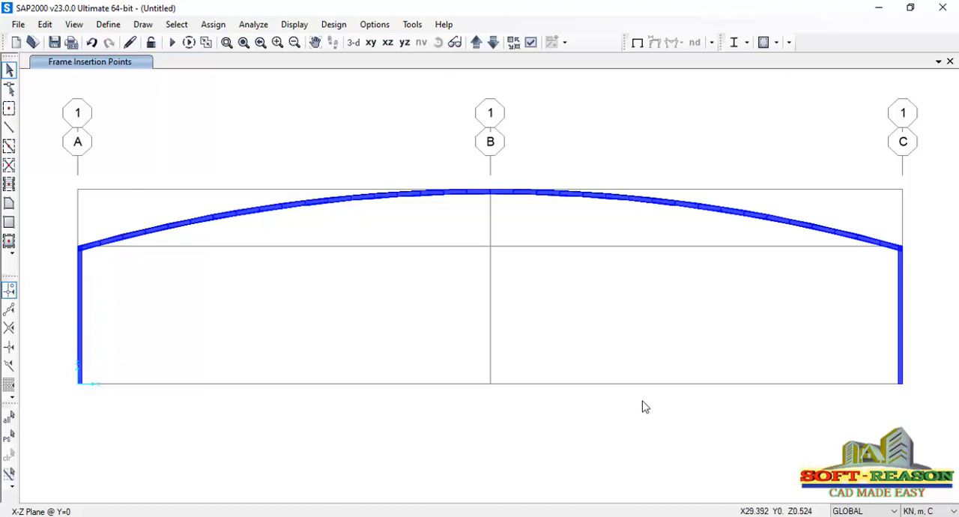
drag(915, 367, 67, 404)
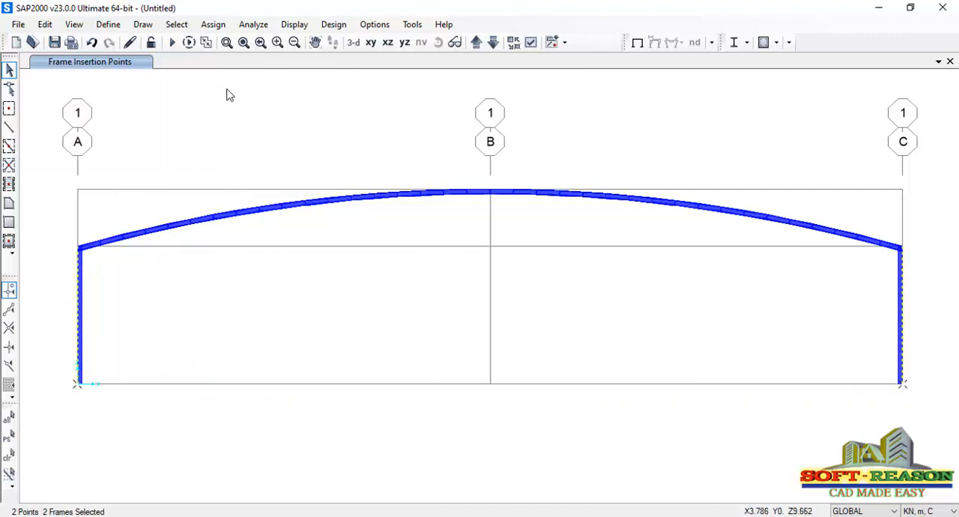
click(214, 25)
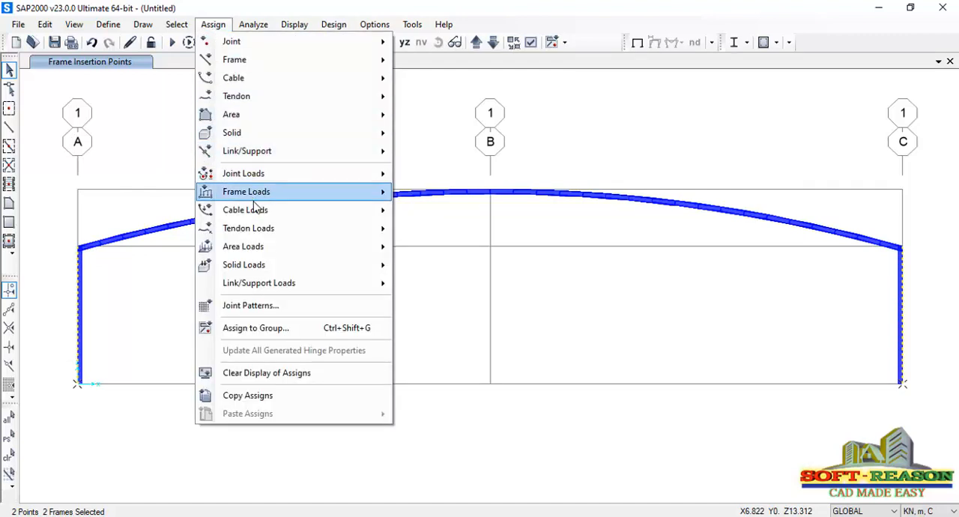
mouse_move(255, 210)
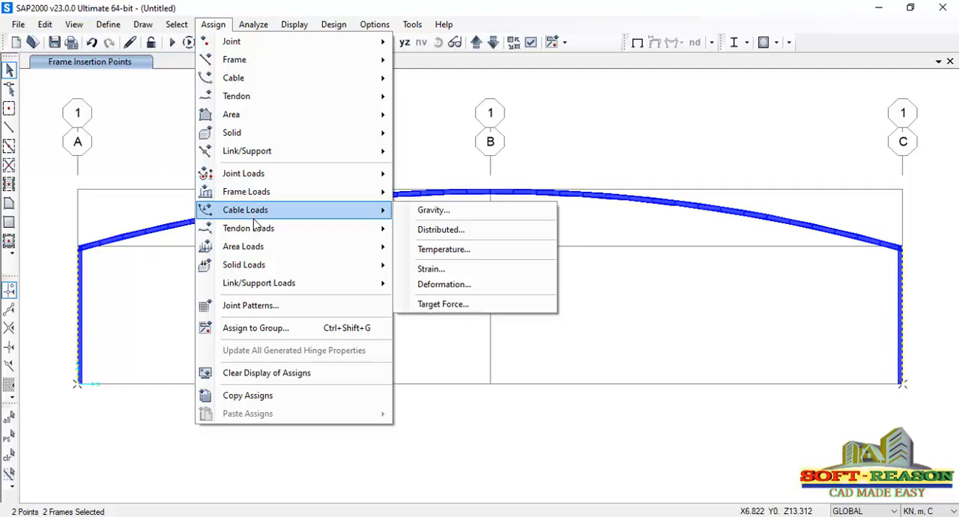
mouse_move(244, 47)
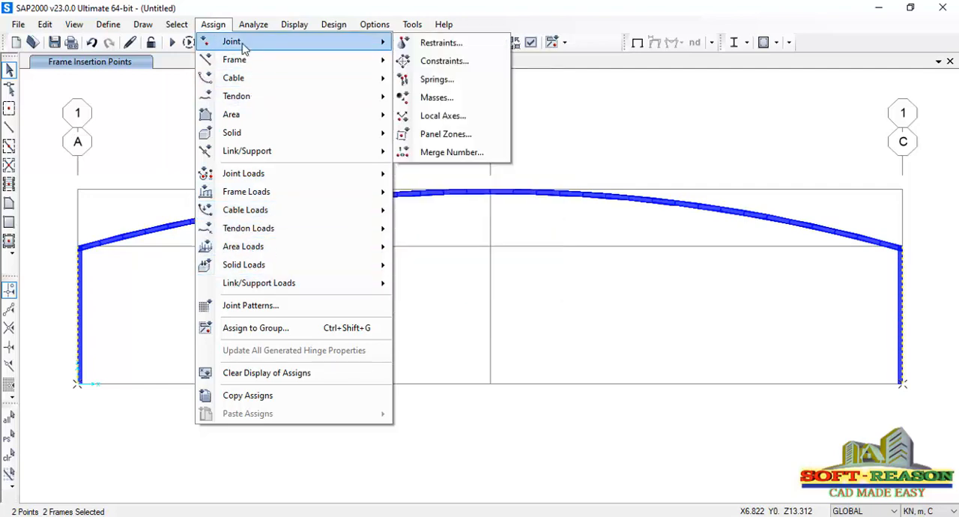
click(444, 45)
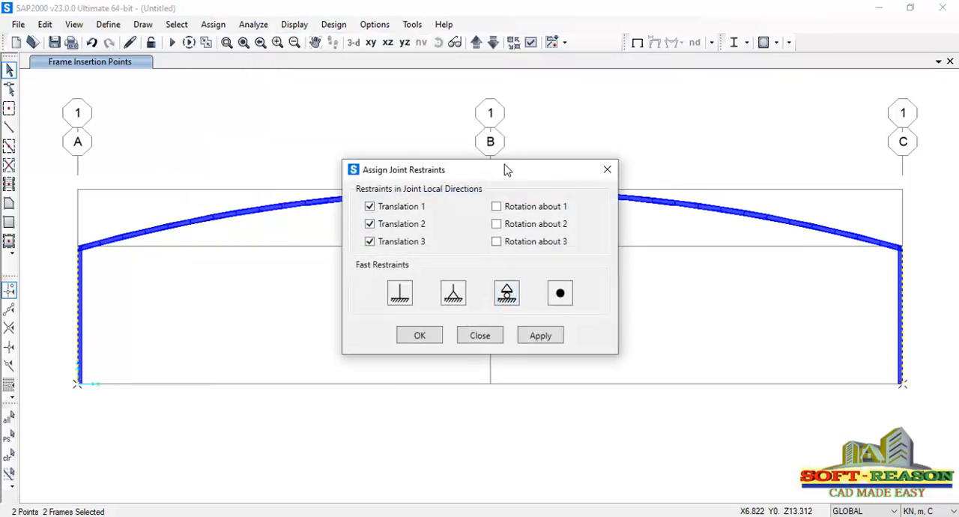
drag(506, 170, 560, 117)
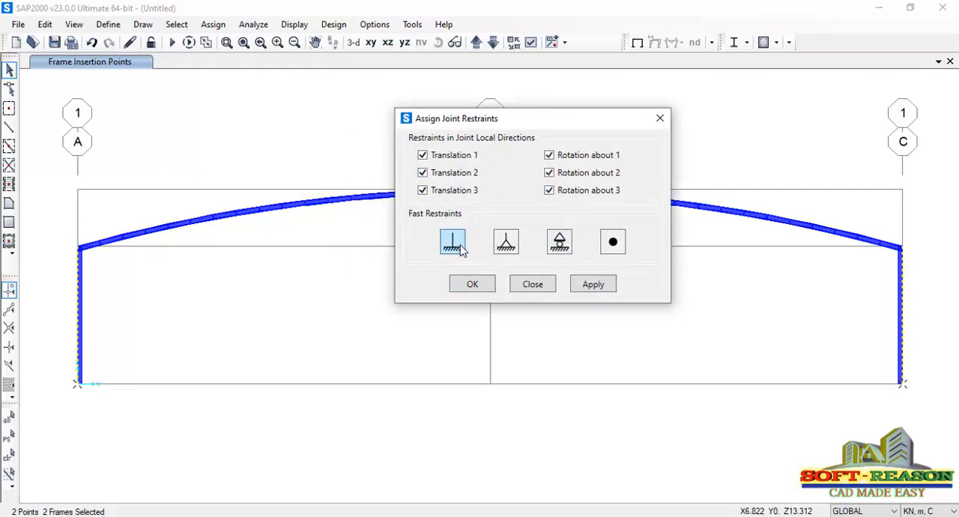
click(509, 251)
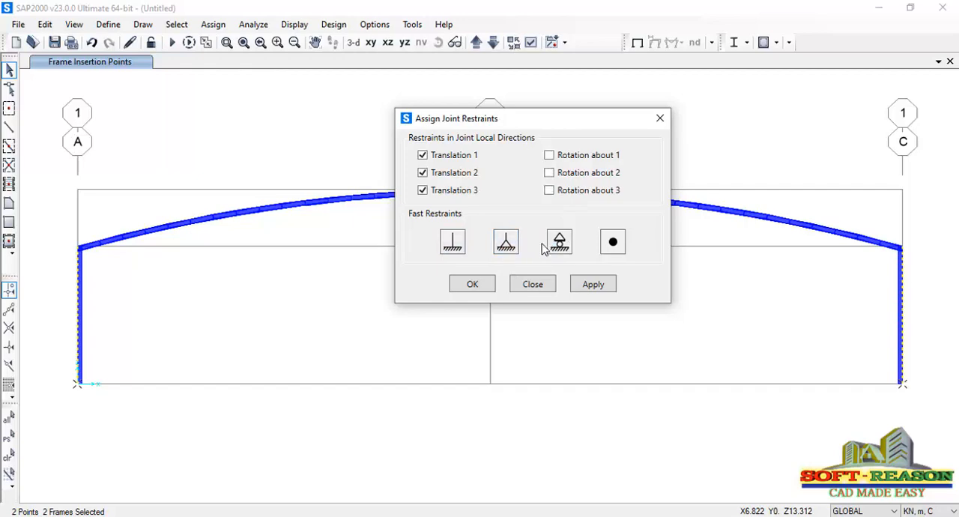
click(560, 246)
click(508, 248)
click(591, 284)
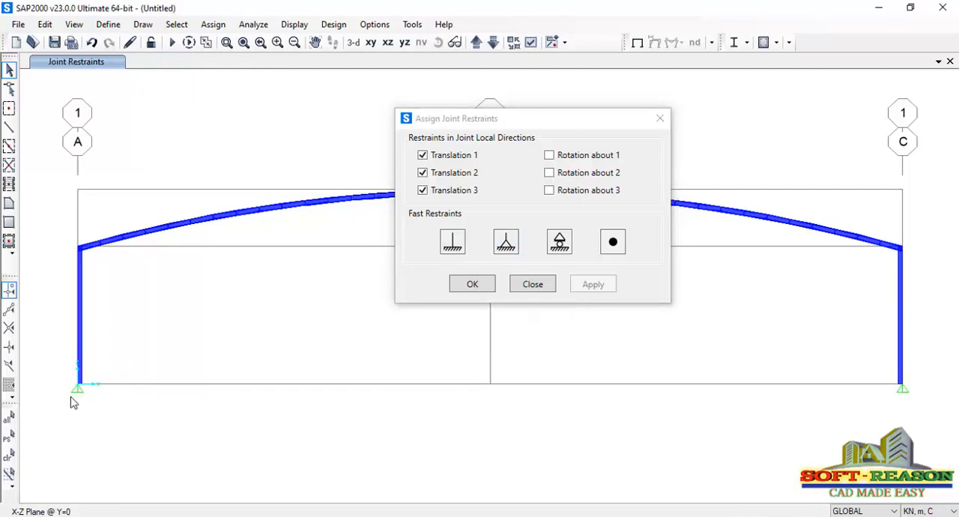
click(473, 291)
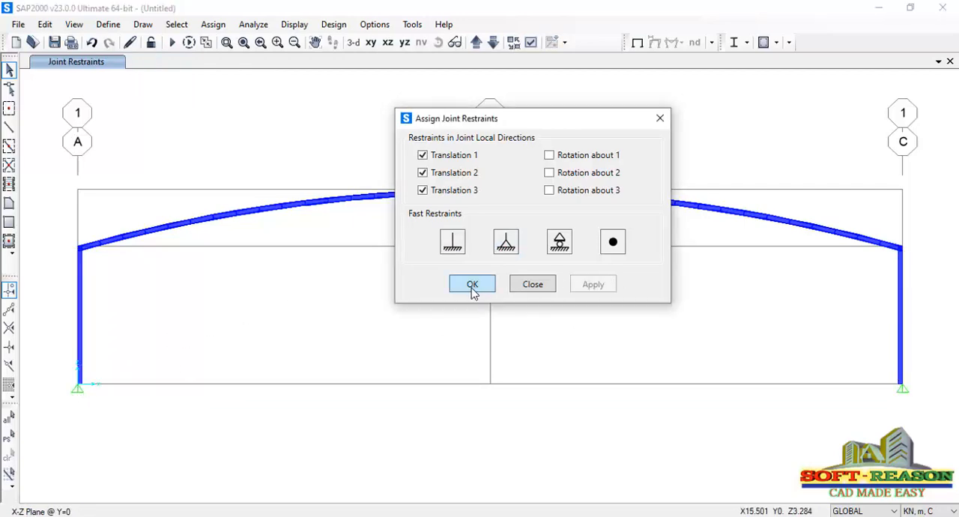
click(472, 287)
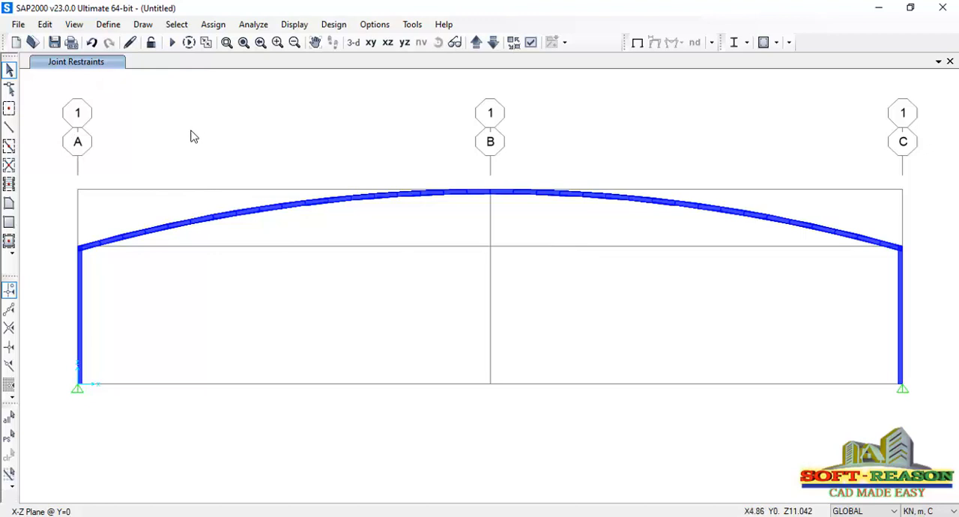
Define a new load pattern named DL of type Dead with a self weight multiplier of 1
click(108, 24)
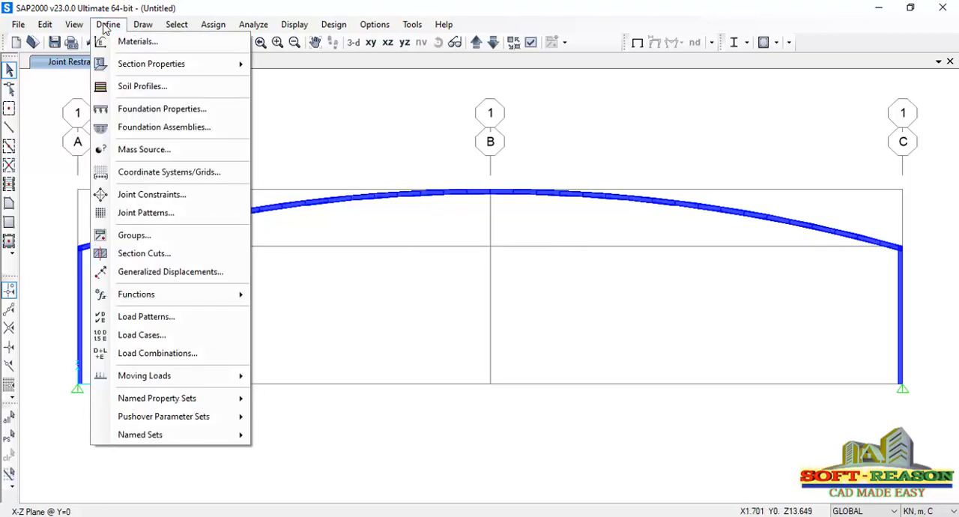
click(137, 321)
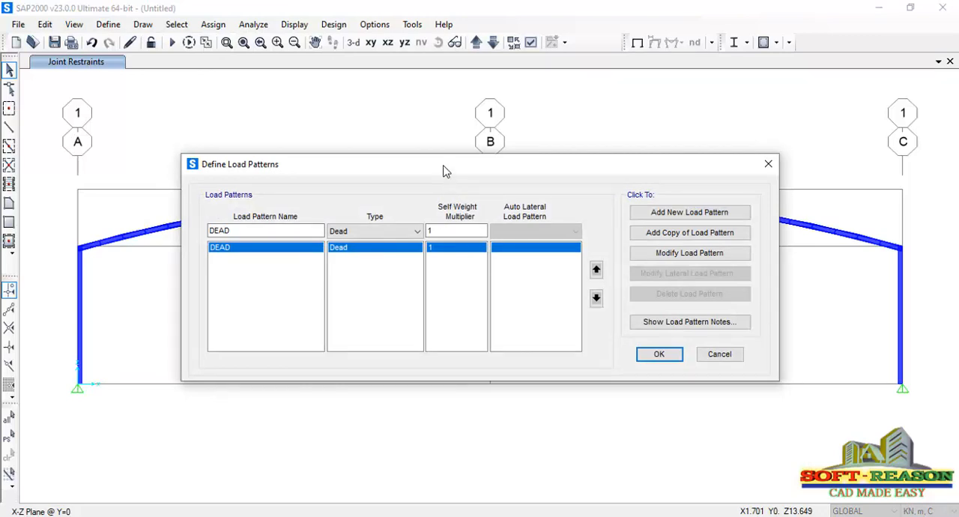
drag(443, 171, 391, 116)
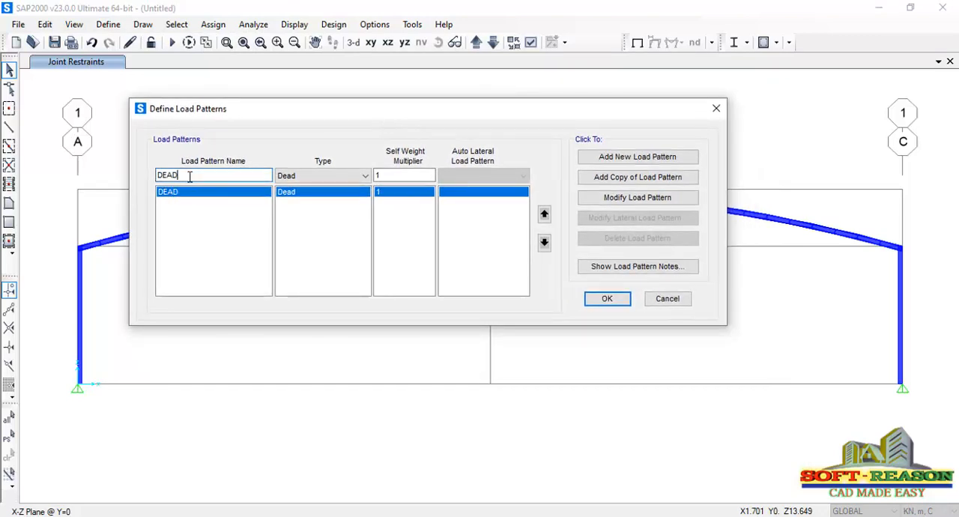
drag(207, 177, 154, 182)
text(D)
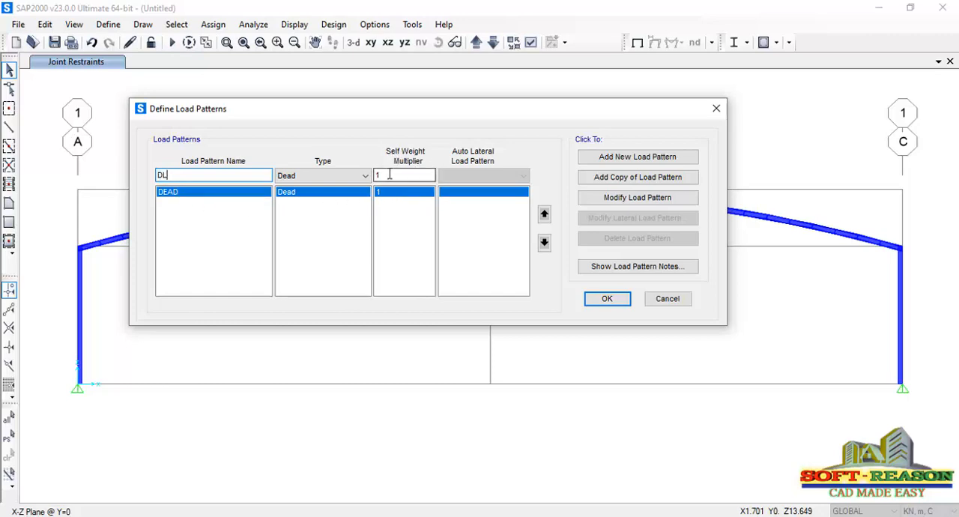
text(L)
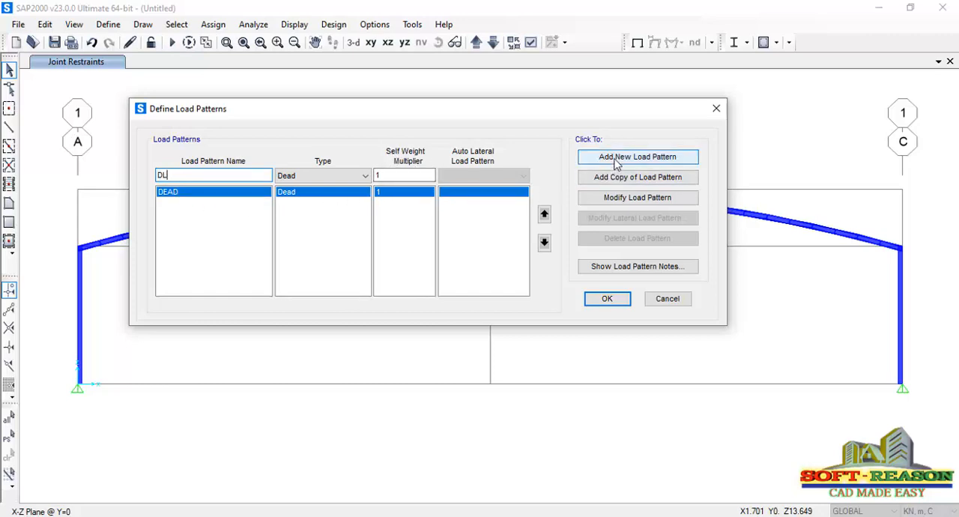
click(616, 156)
Delete the default DEAD load pattern from the load pattern definitions
click(192, 193)
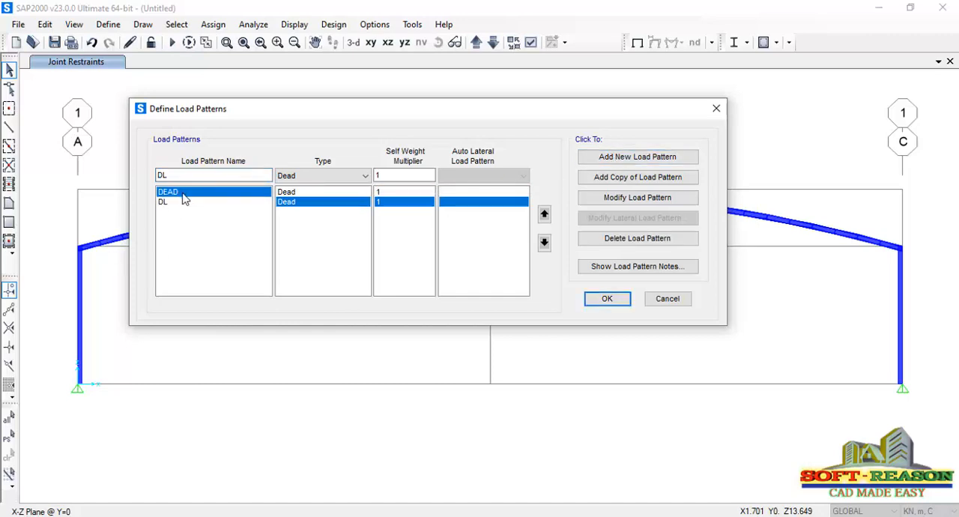
click(619, 239)
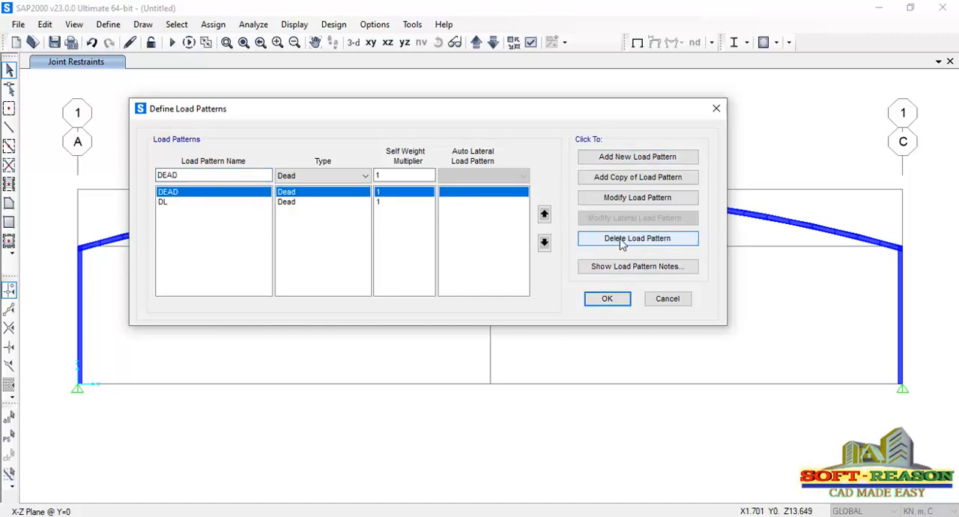
click(499, 319)
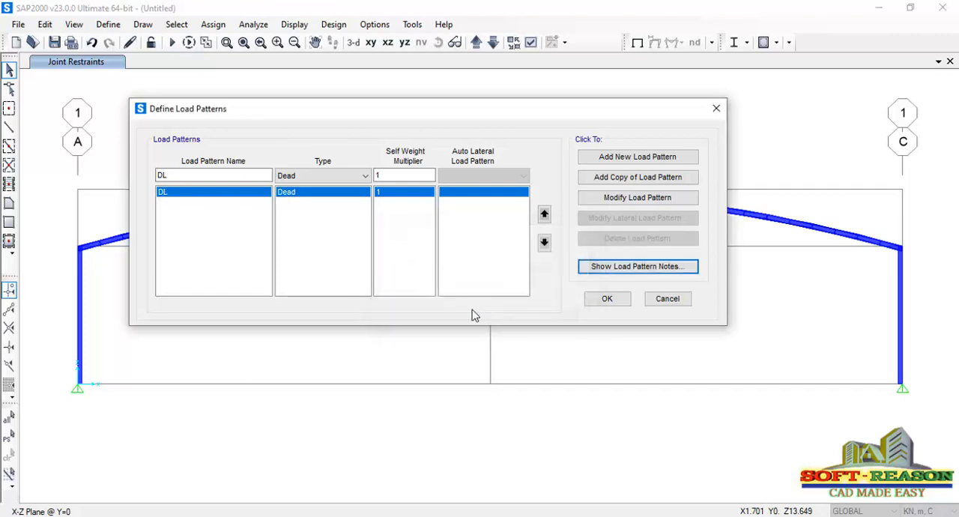
Add a load pattern named LL with a self weight multiplier of 0
click(218, 176)
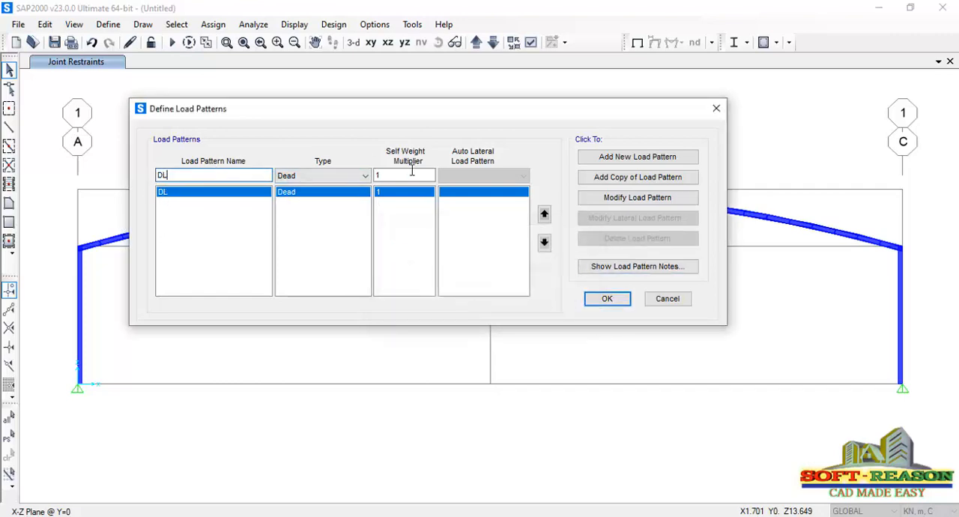
drag(223, 173, 160, 174)
click(381, 176)
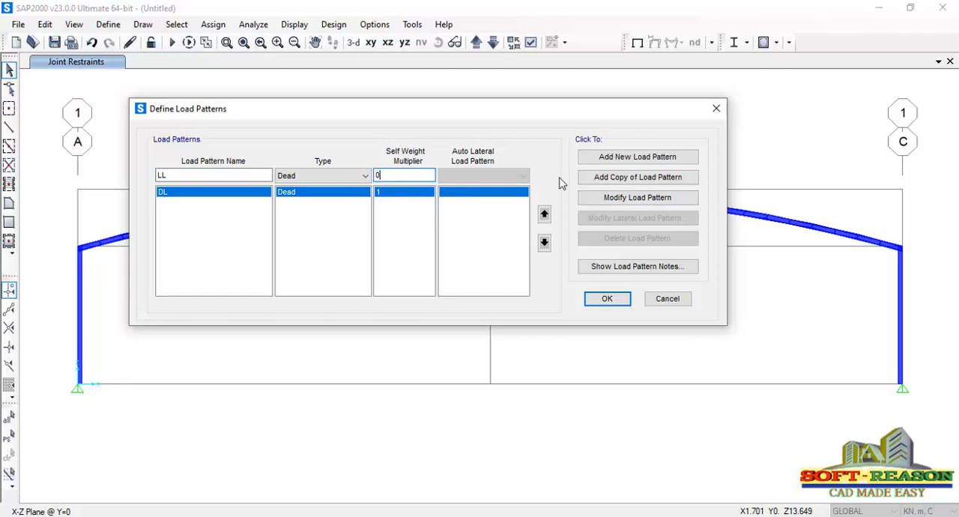
click(636, 158)
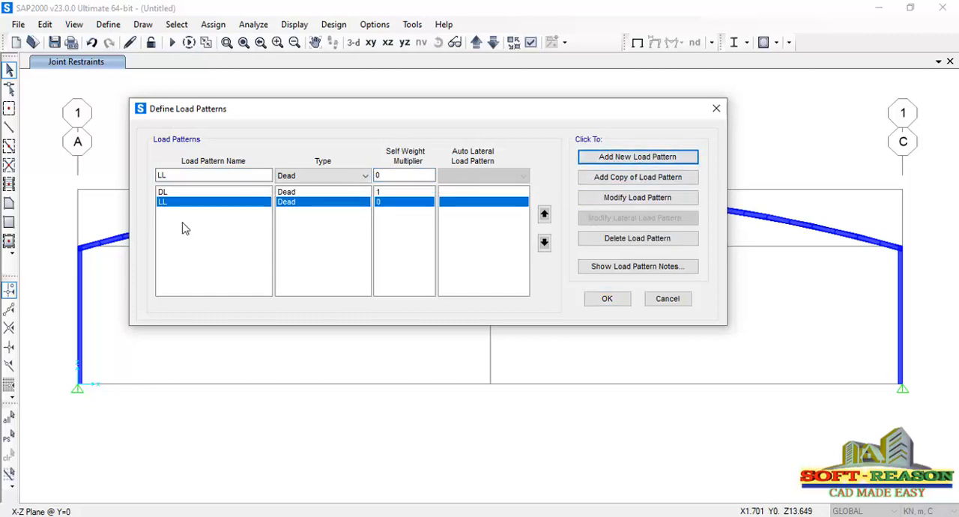
Change the type of the LL load pattern to Live
double_click(175, 176)
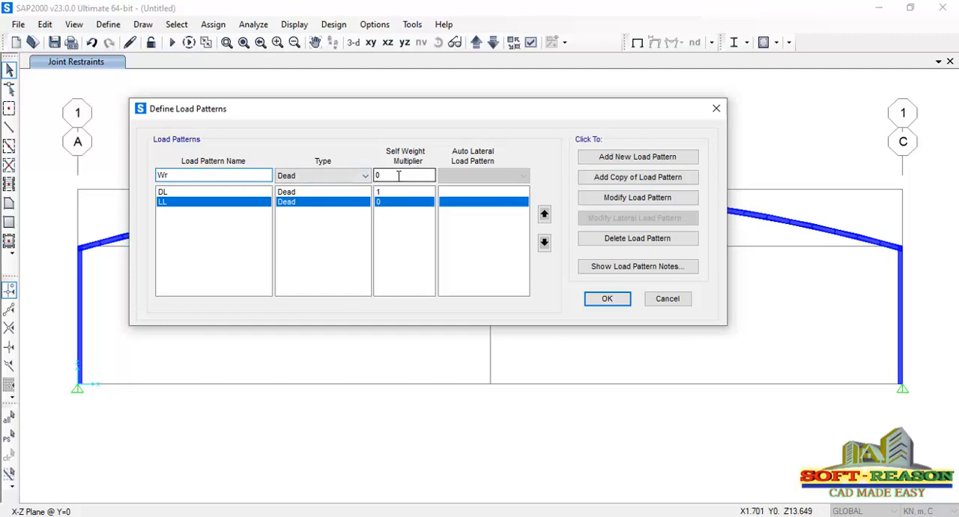
click(176, 208)
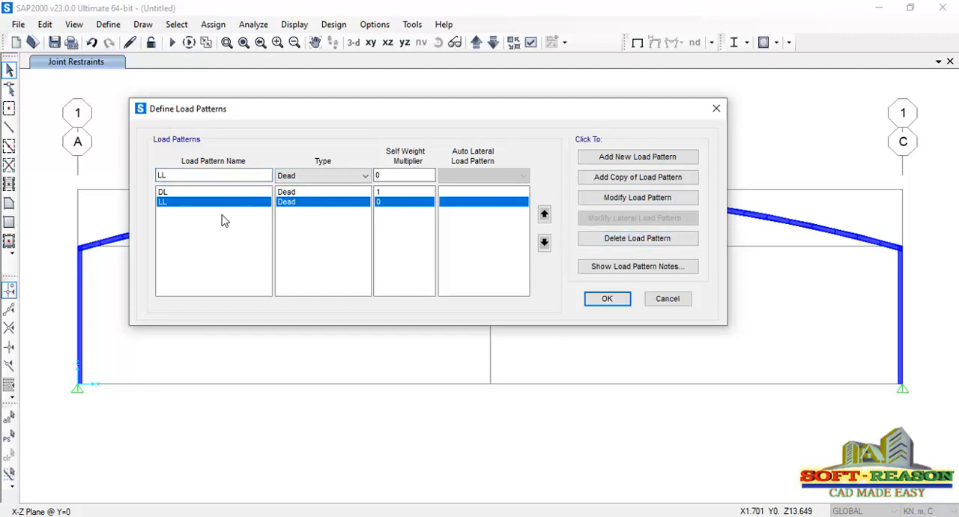
click(635, 202)
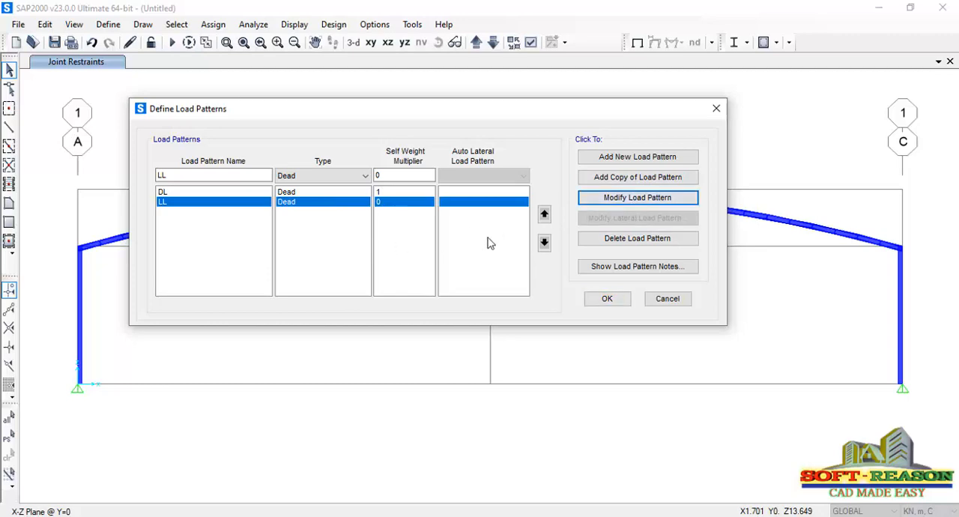
click(305, 179)
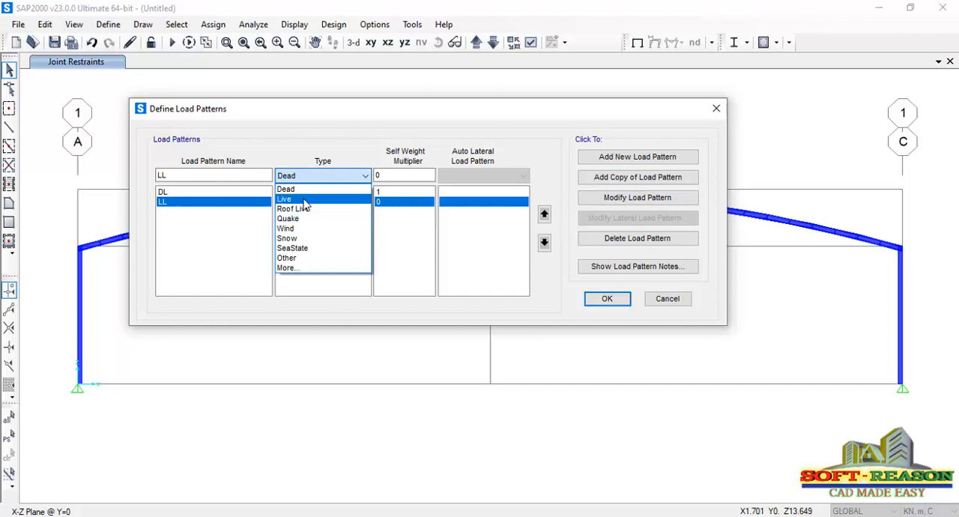
click(300, 201)
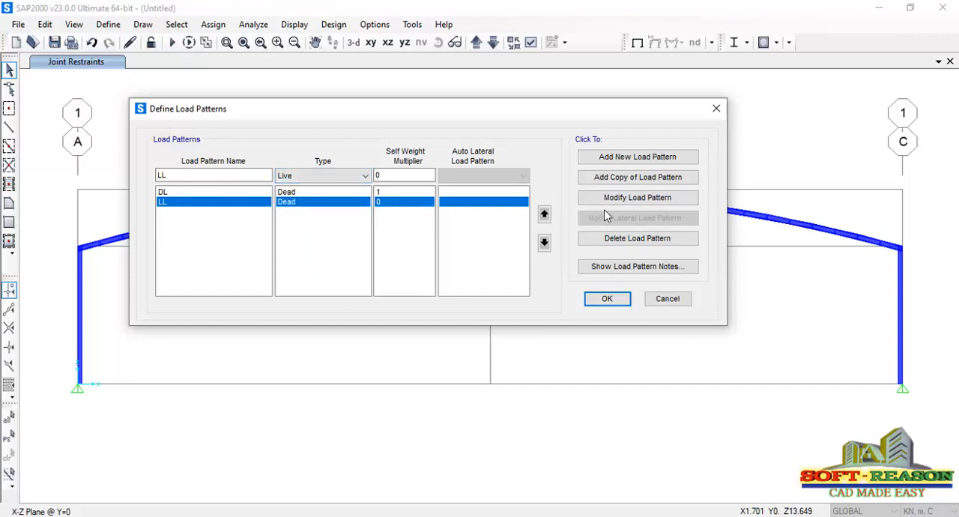
click(658, 197)
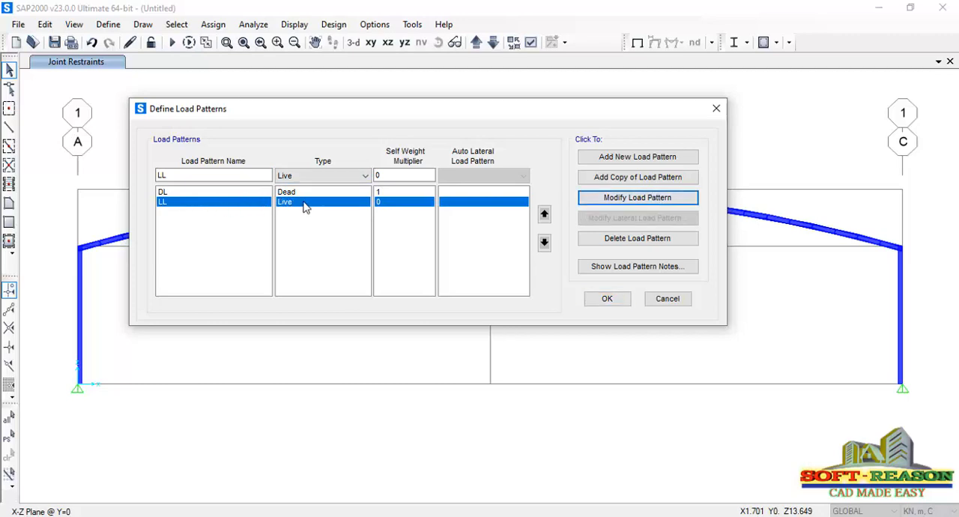
Add a load pattern named Wr of type Wind with the auto lateral load pattern set to None
double_click(218, 176)
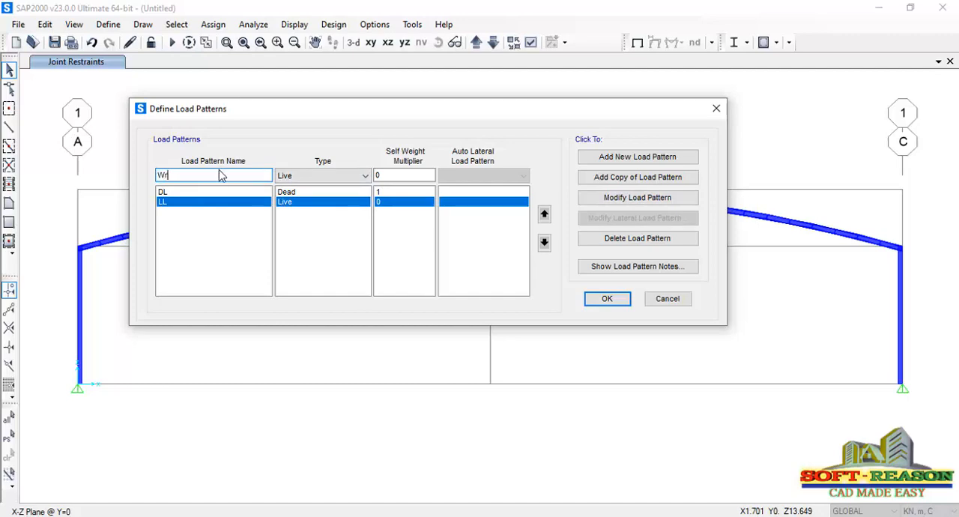
click(367, 176)
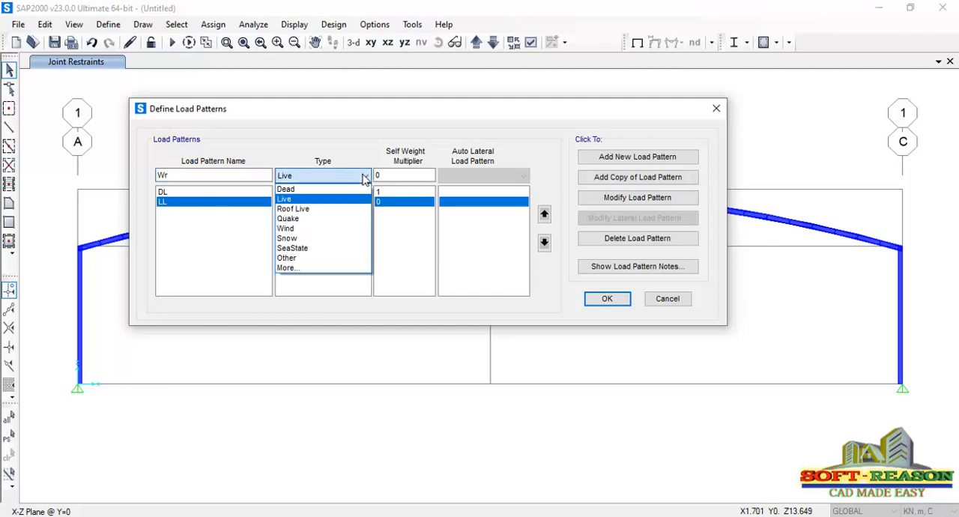
click(311, 234)
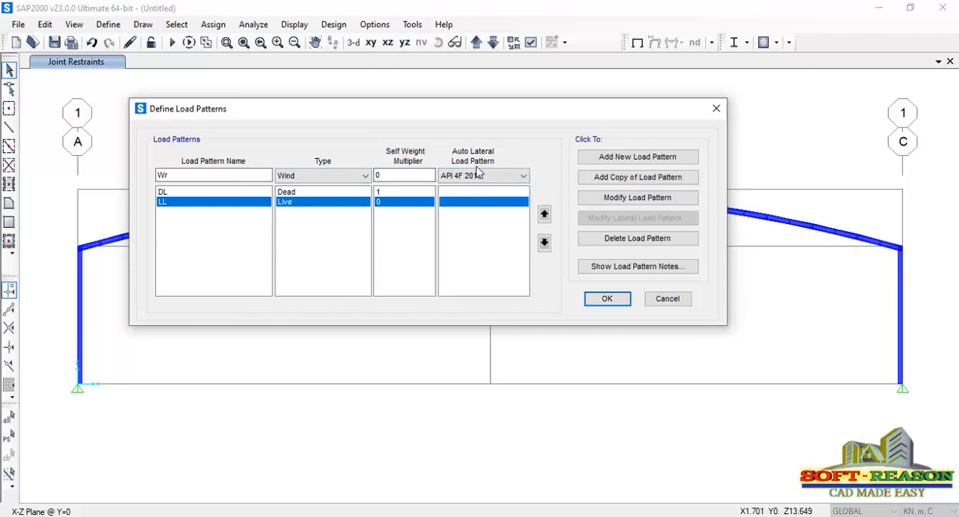
click(517, 176)
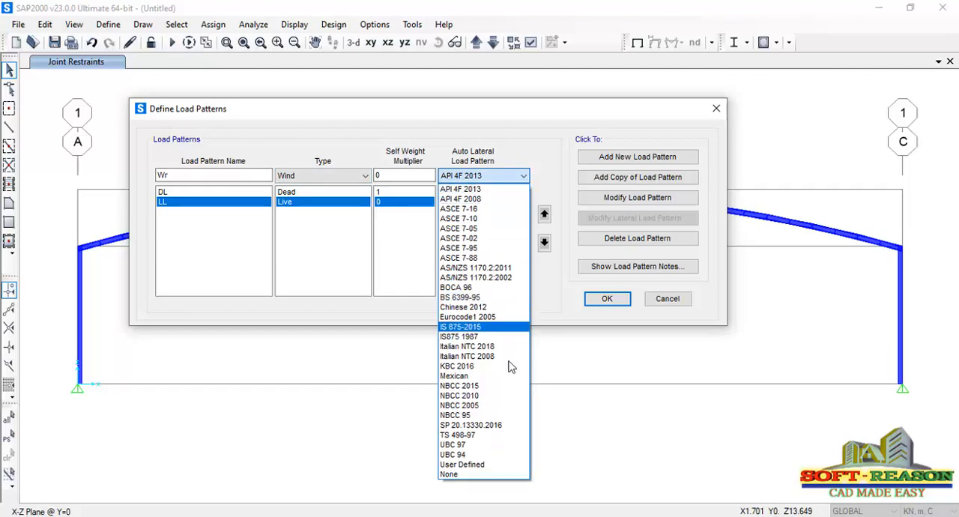
click(464, 475)
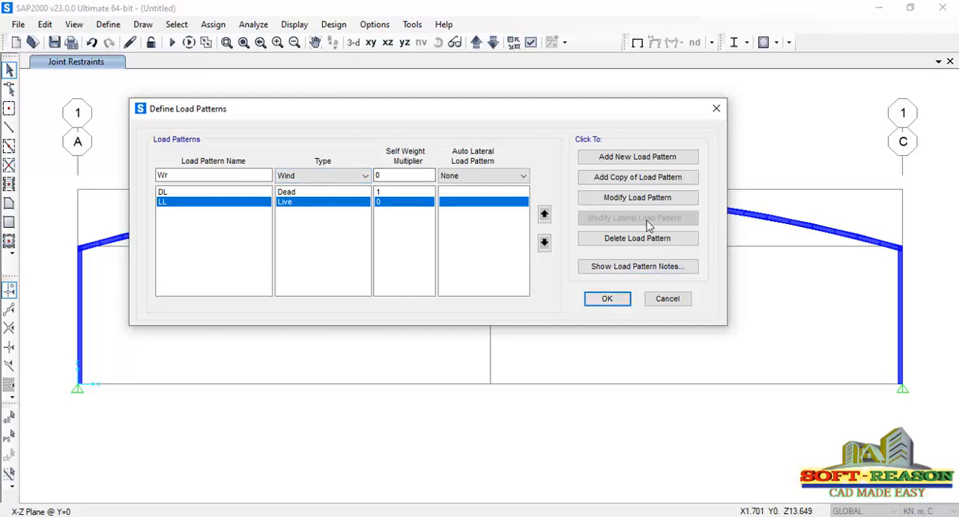
click(635, 159)
Add a Wind load pattern named Wx with self weight multiplier 0 and no auto lateral load, and accept the load pattern definitions
click(173, 176)
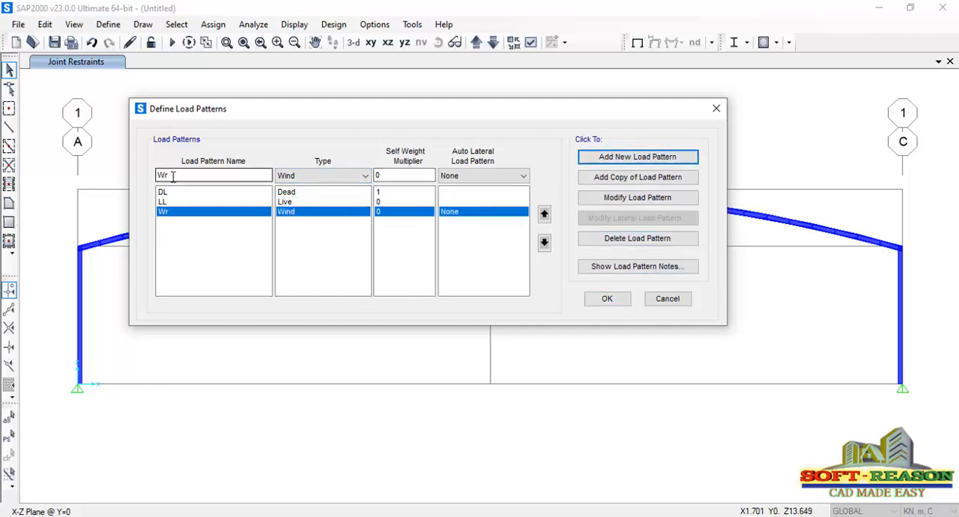
key(BackSpace)
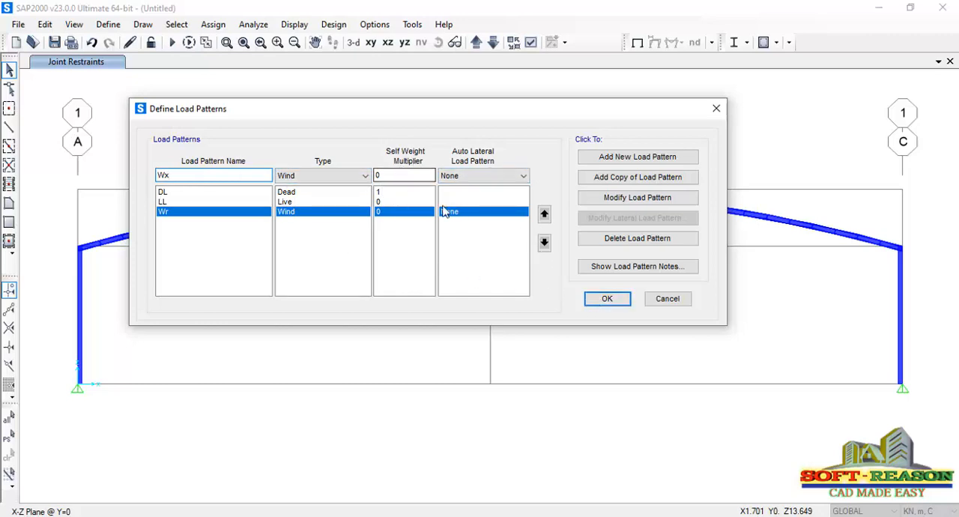
click(630, 158)
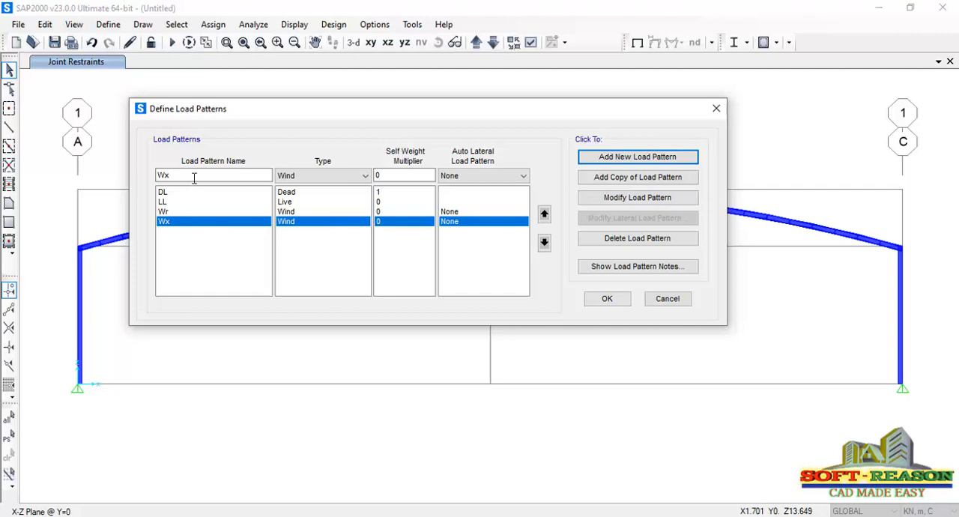
click(605, 302)
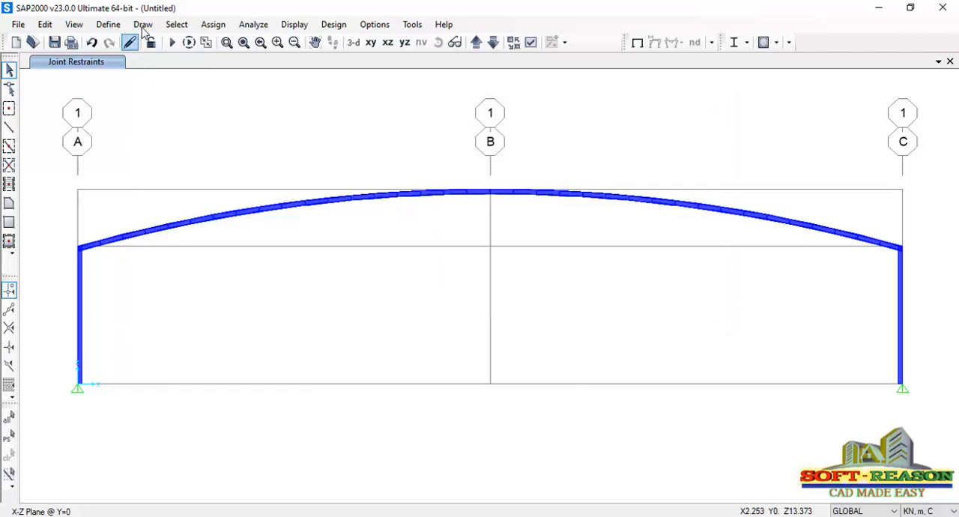
Delete the MODAL load case from the load case definitions and accept the remaining list
click(113, 24)
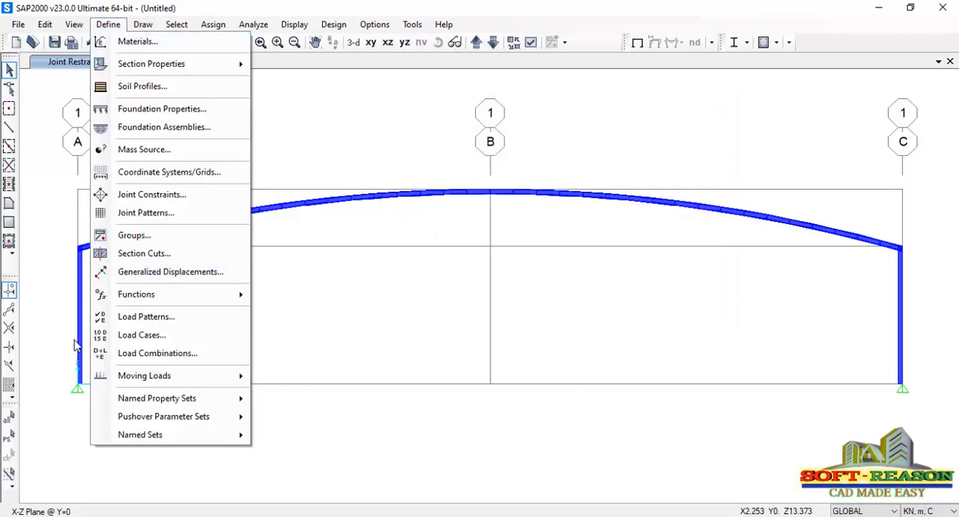
click(200, 333)
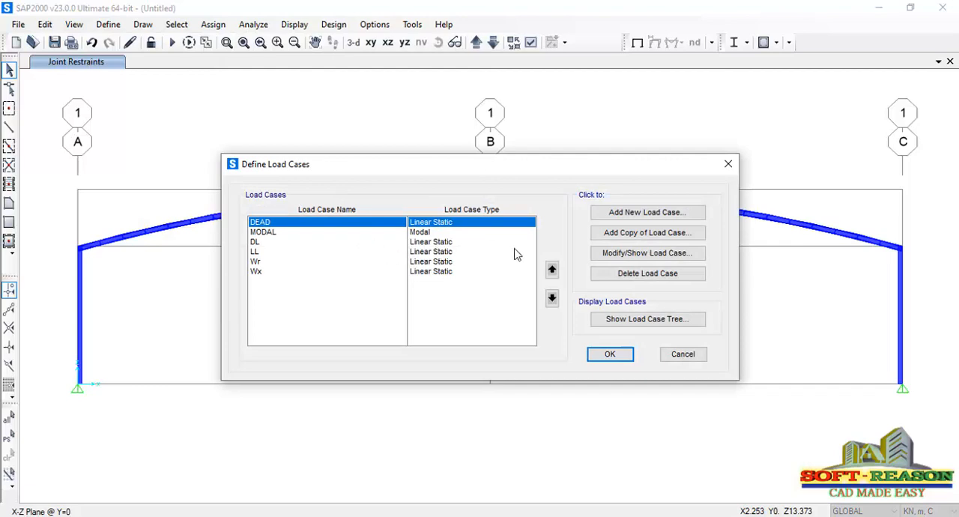
drag(560, 166, 457, 146)
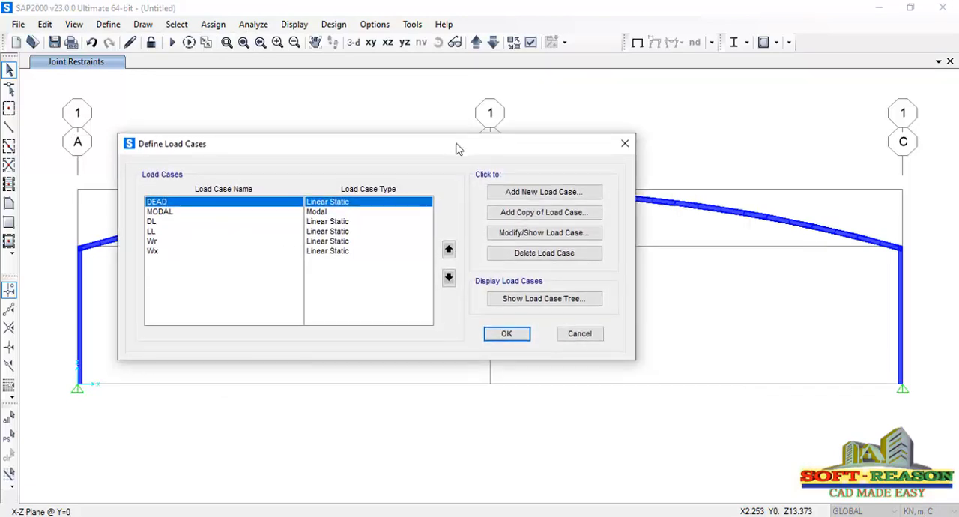
click(170, 215)
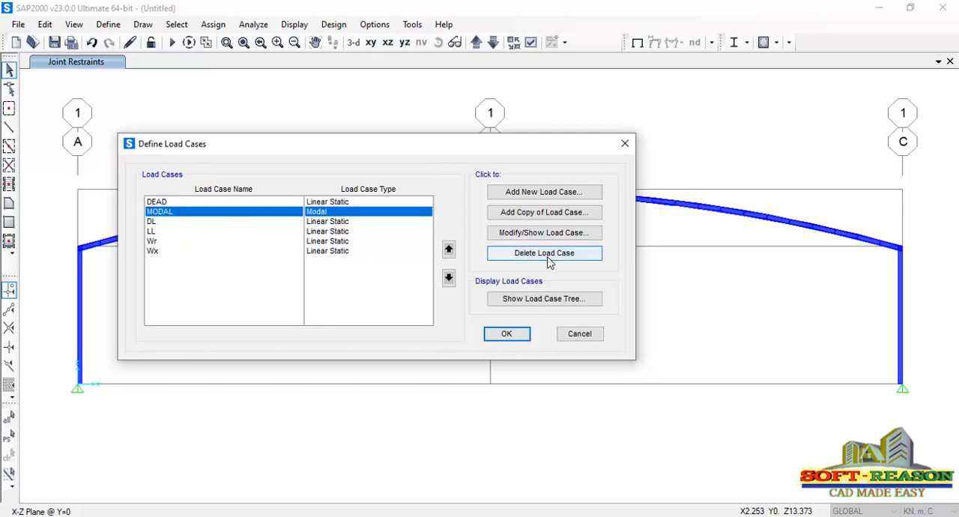
click(544, 254)
click(491, 313)
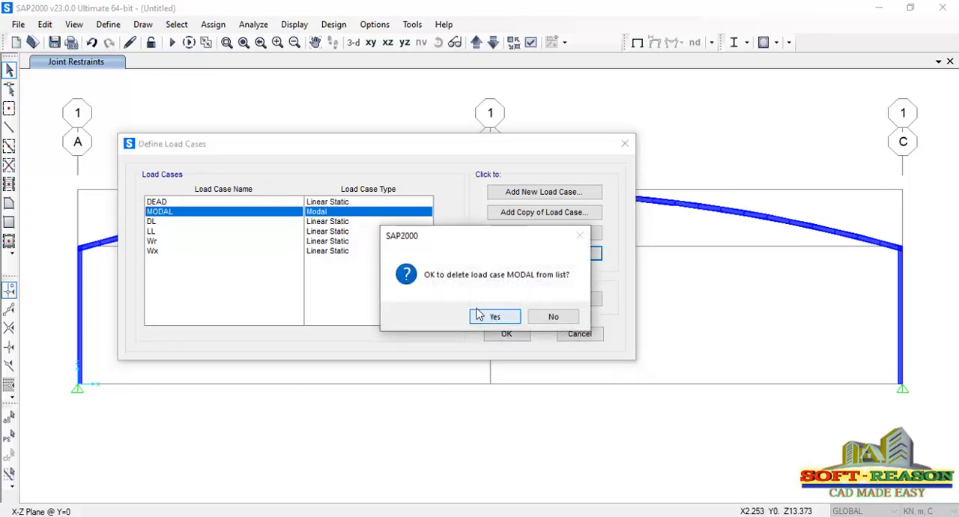
click(221, 201)
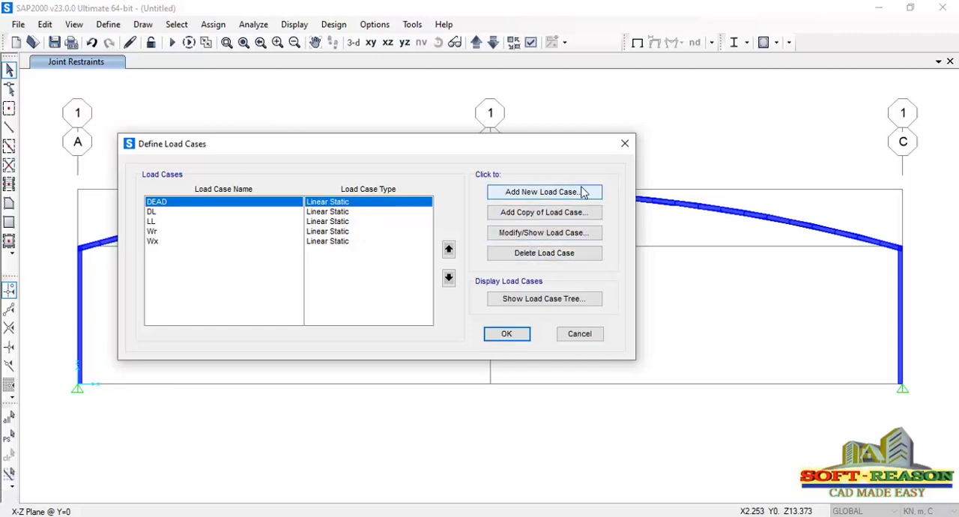
click(507, 334)
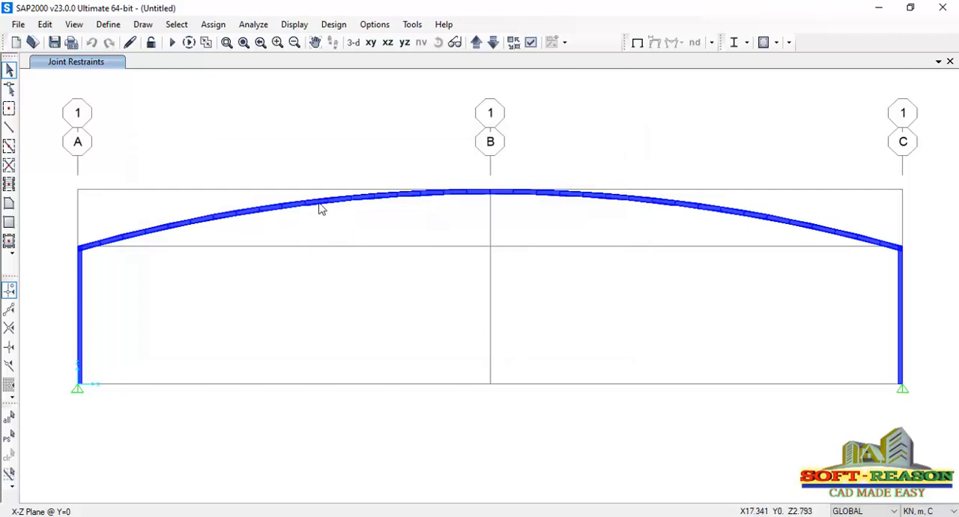
Generate the default code-based load combinations for Steel Frame Design
click(108, 24)
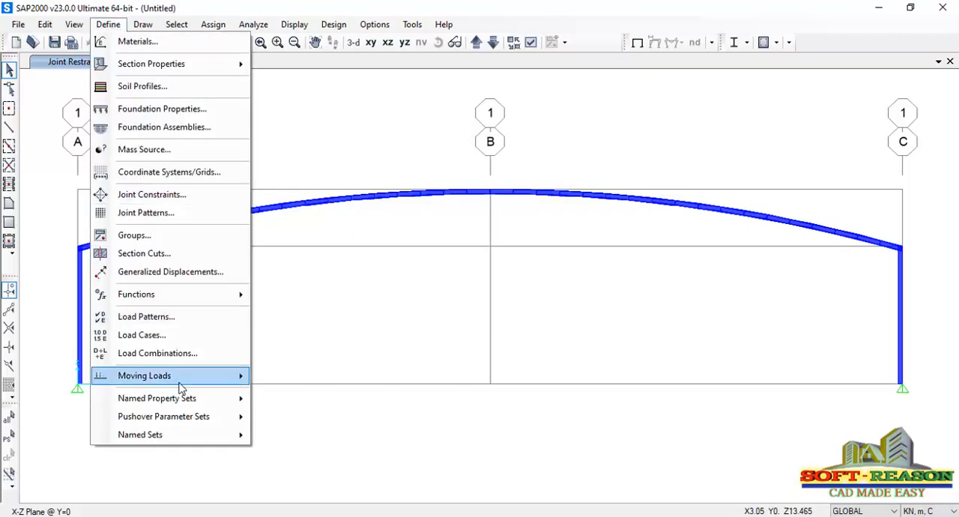
mouse_move(155, 375)
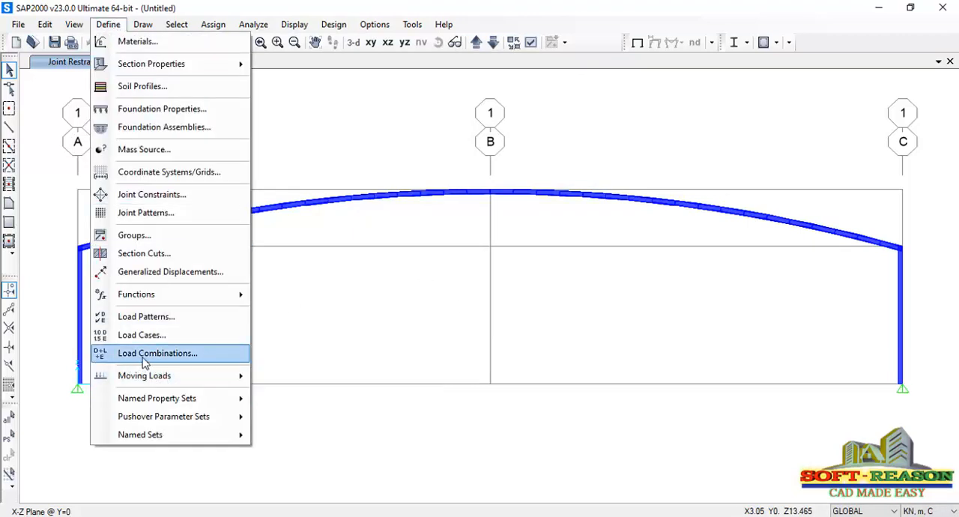
click(145, 362)
drag(555, 157, 488, 152)
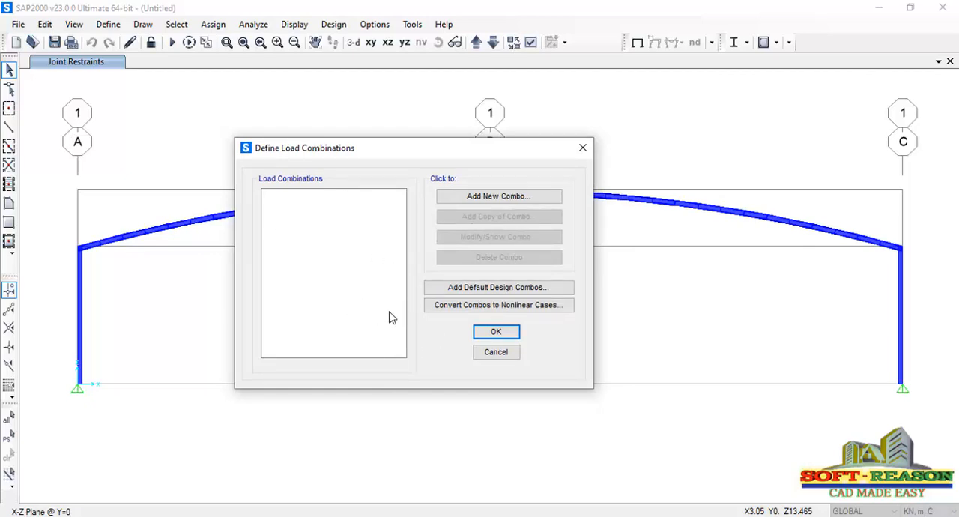
click(507, 290)
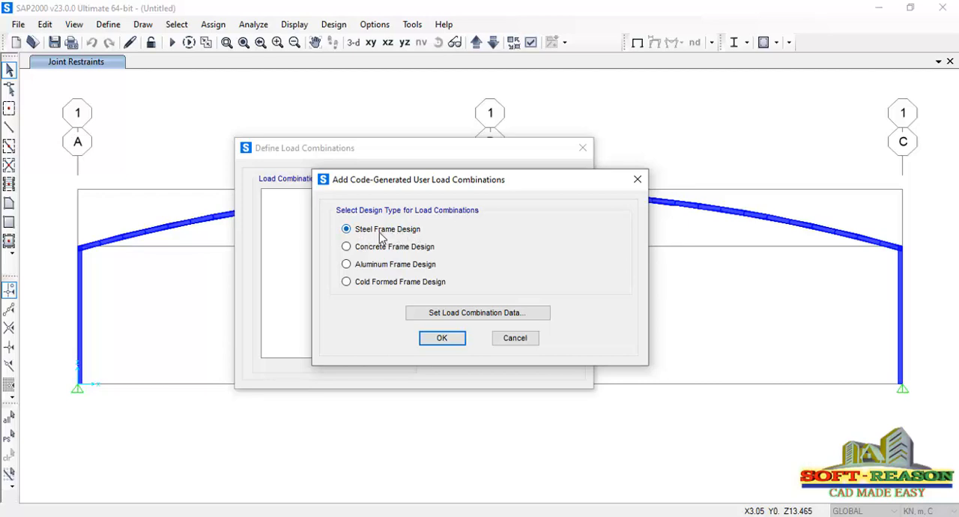
click(442, 338)
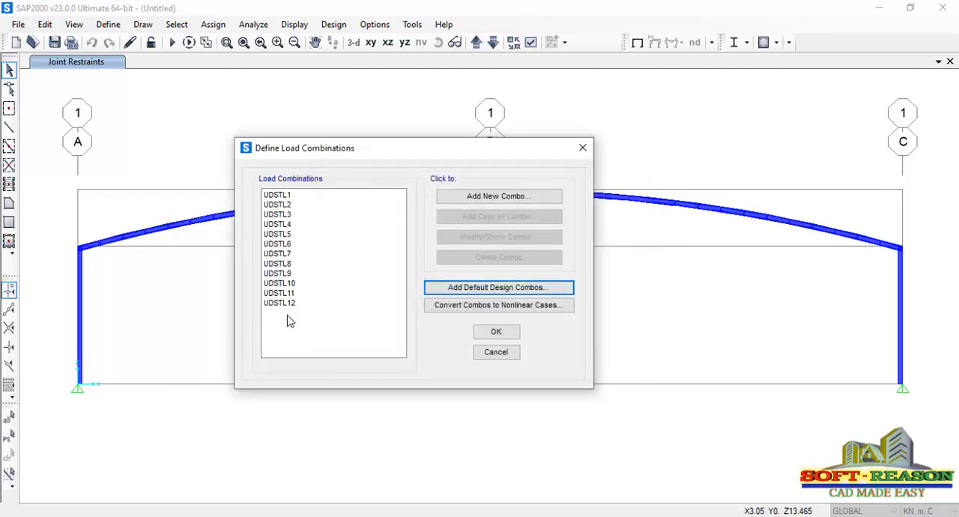
Check the load cases and scale factors of combinations UDSTL1 and UDSTL2, and accept the load combination definitions
click(278, 197)
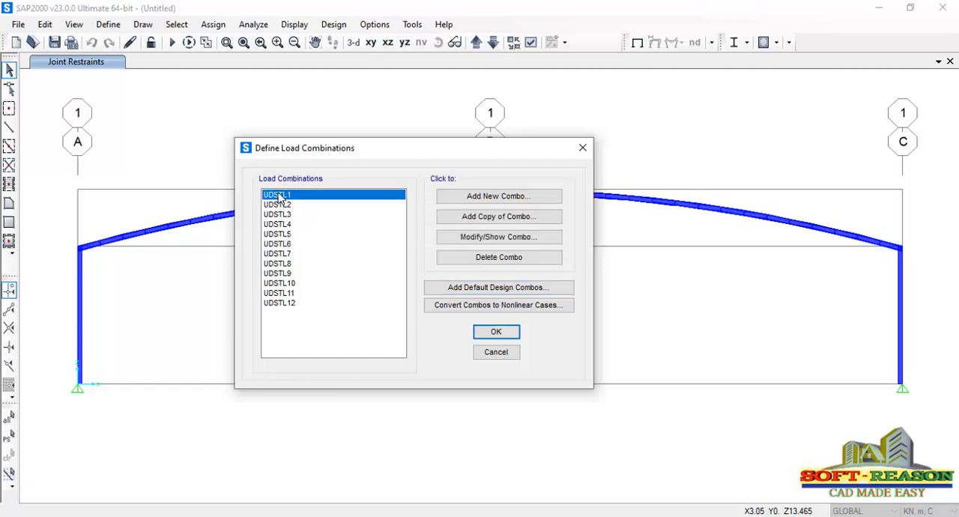
click(489, 237)
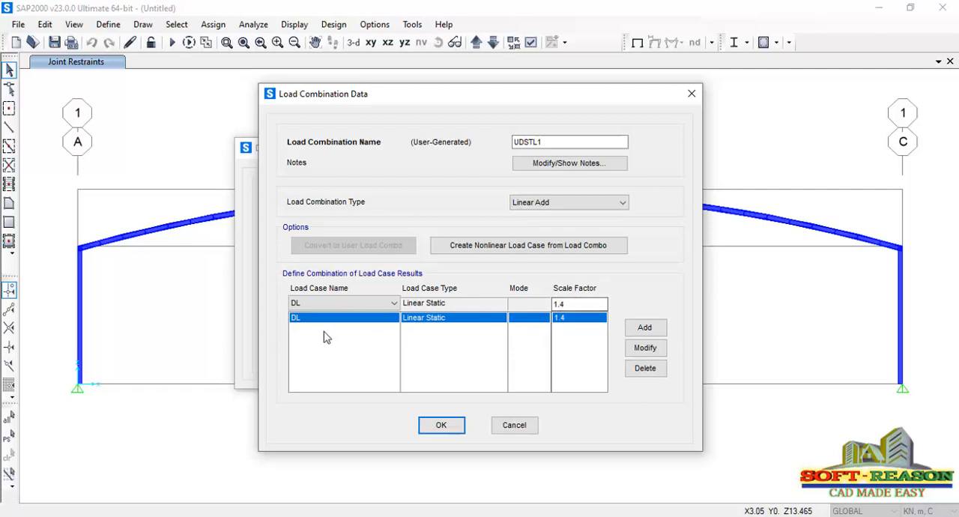
click(441, 425)
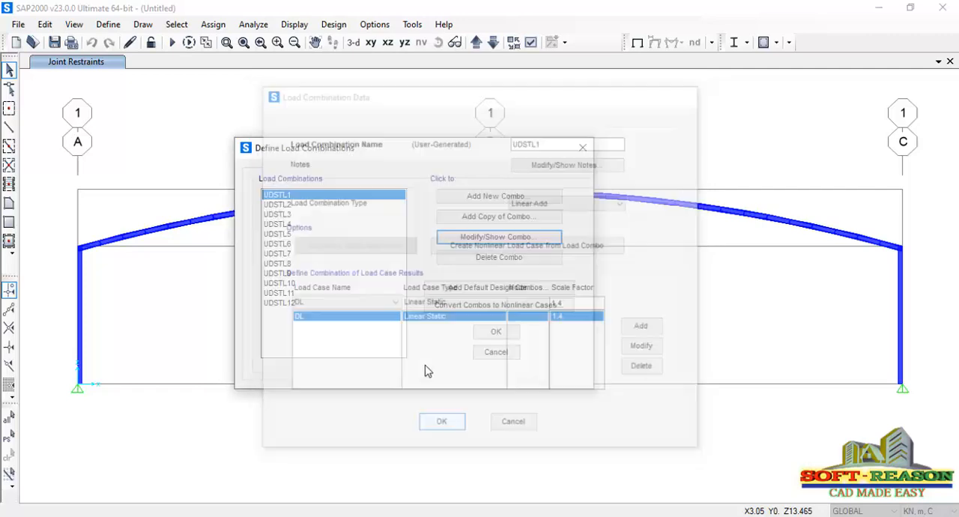
shift+click(278, 204)
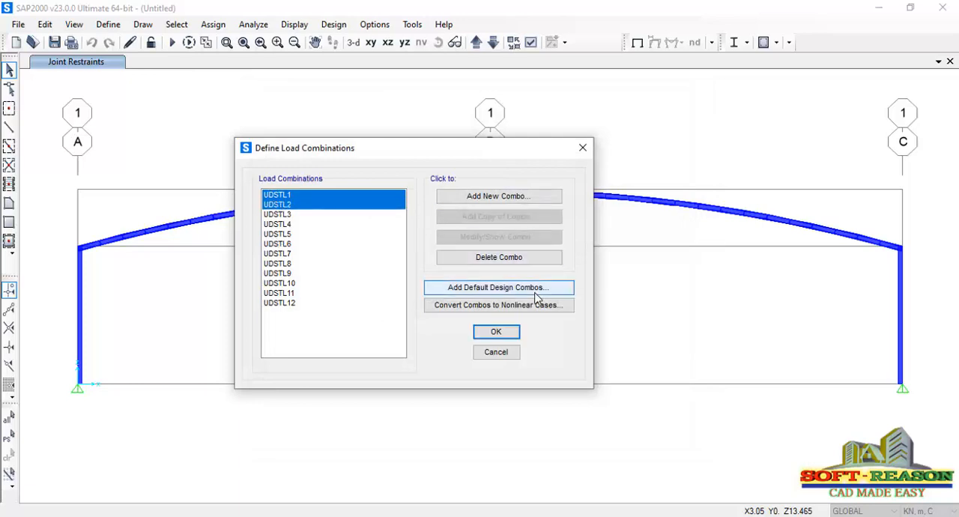
click(288, 205)
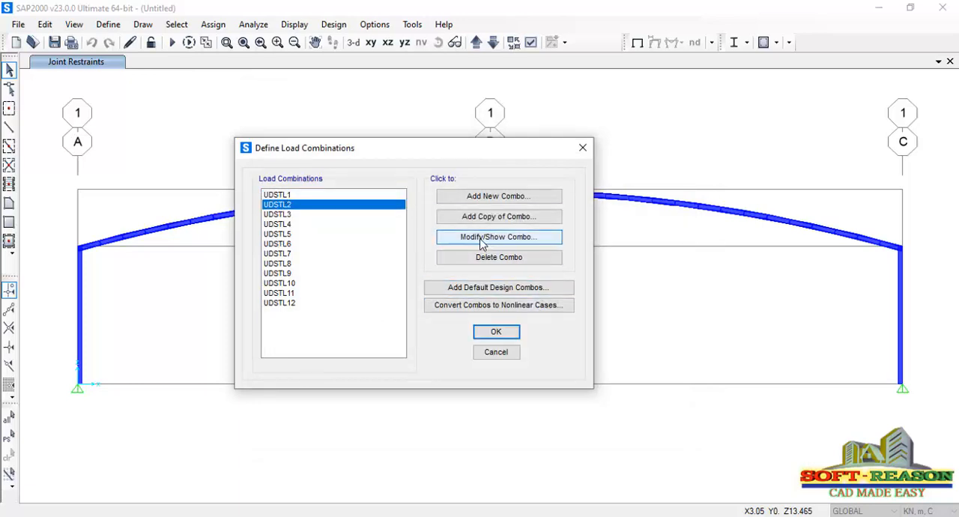
click(494, 236)
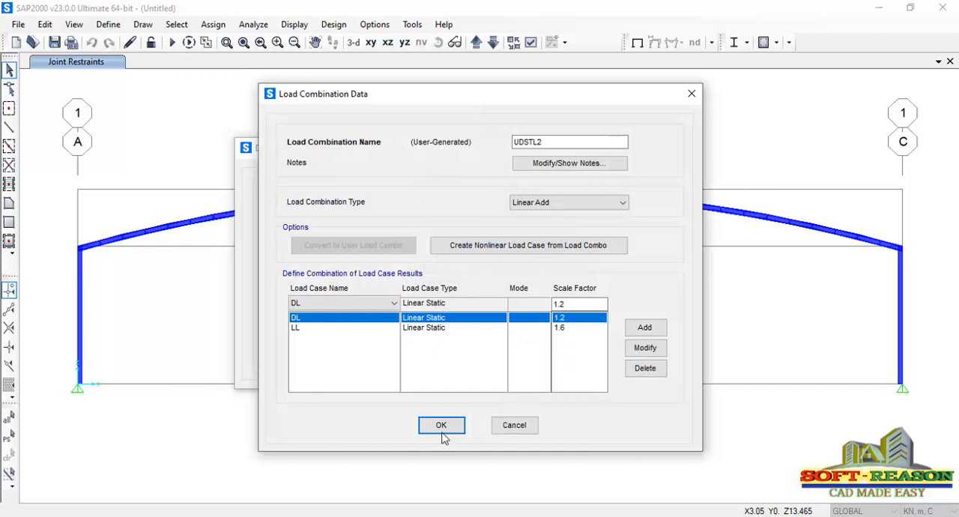
click(441, 425)
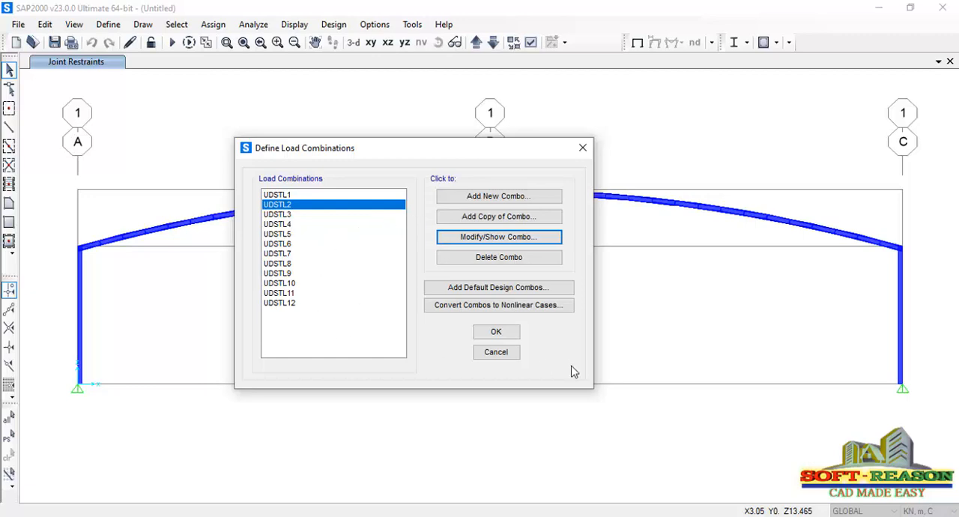
click(503, 335)
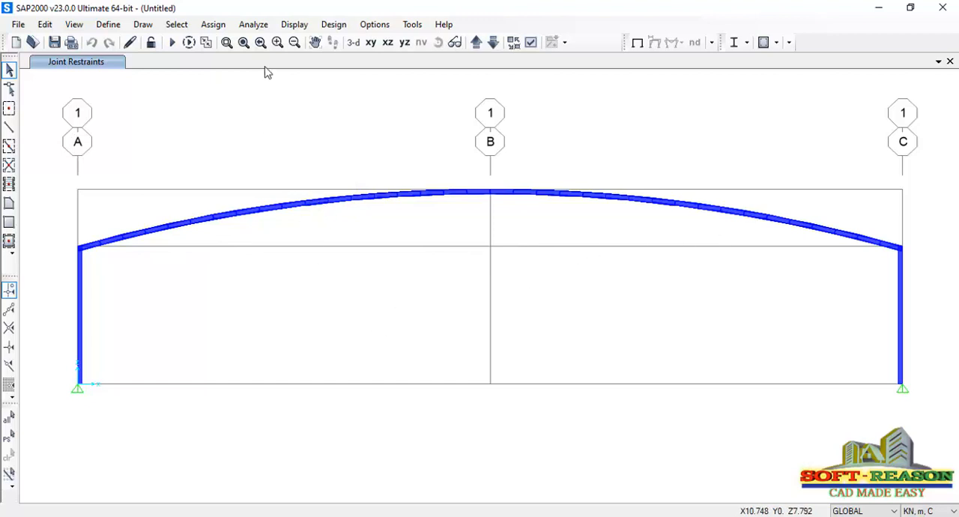
Assign a uniform distributed load of 0.5 kN/m in the gravity direction to all curved roof frames under the DL pattern
click(214, 24)
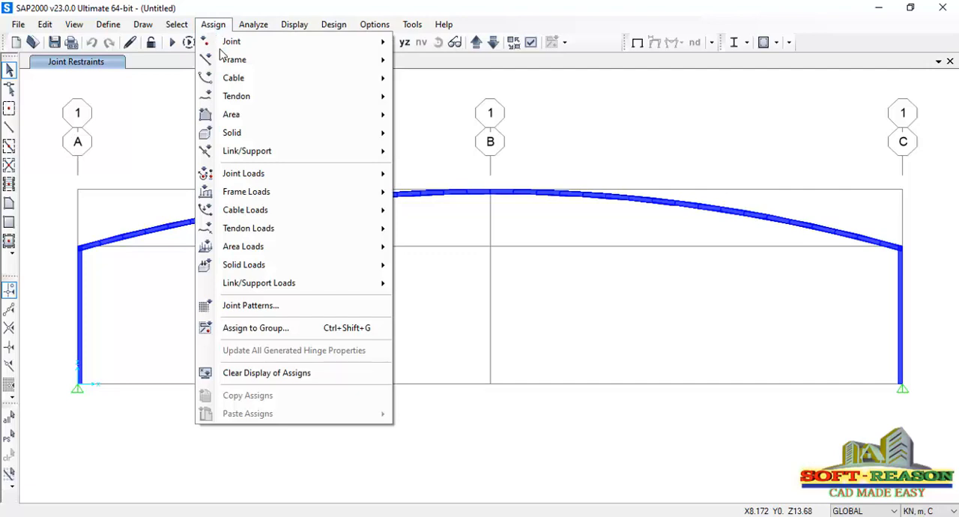
mouse_move(255, 203)
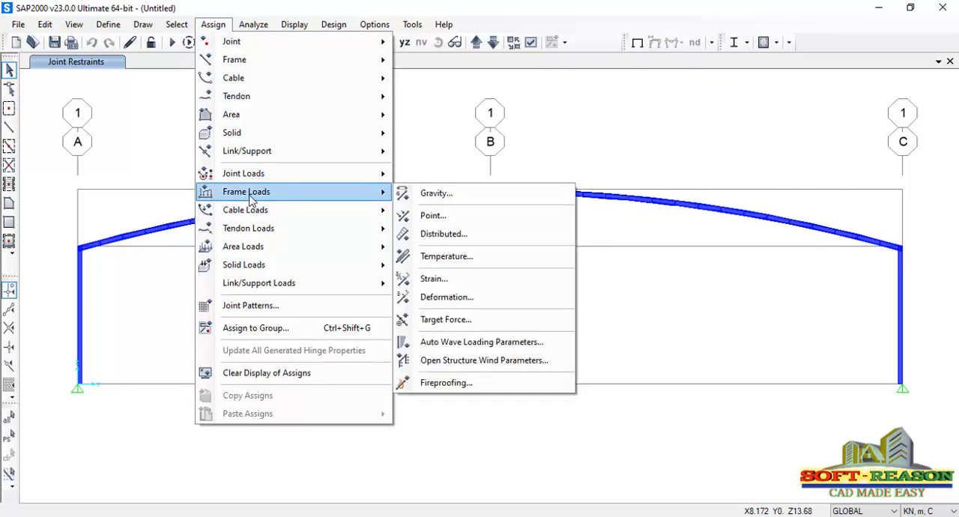
click(444, 235)
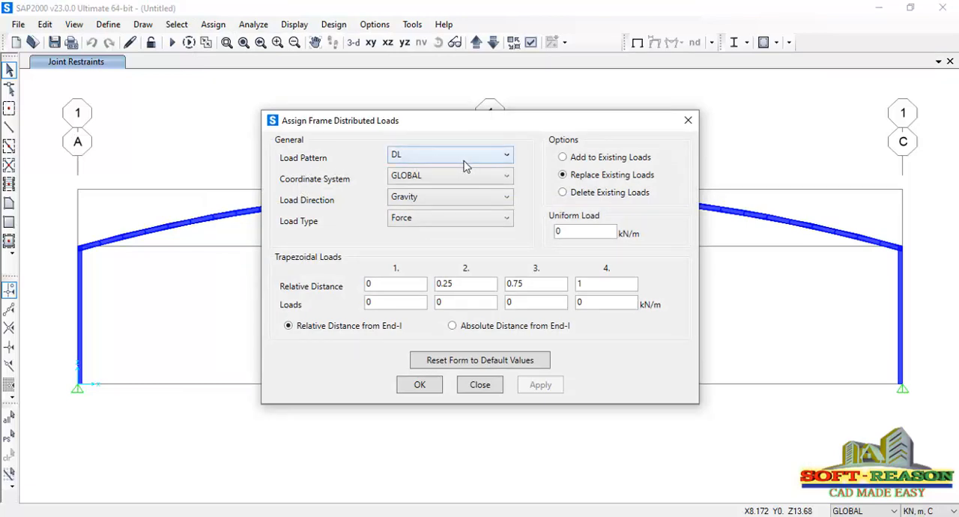
click(581, 233)
drag(574, 128, 520, 289)
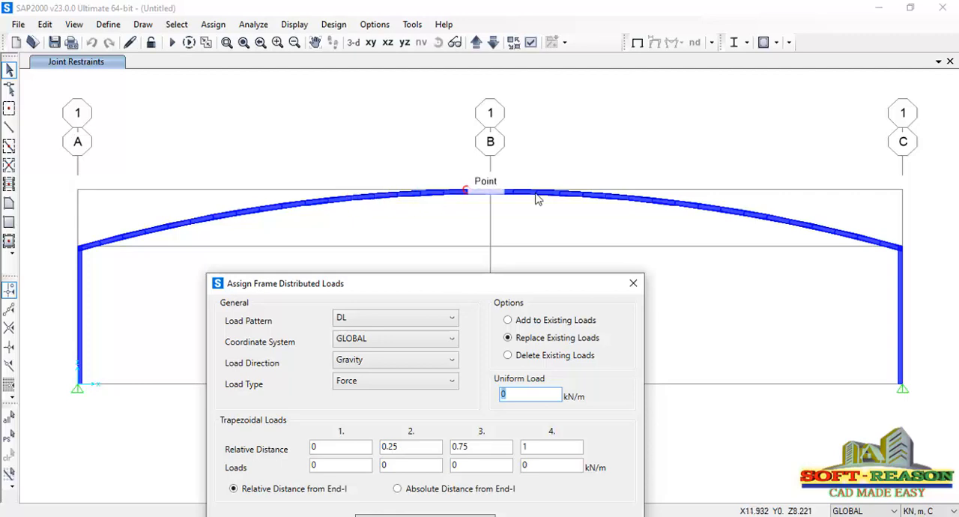
click(145, 235)
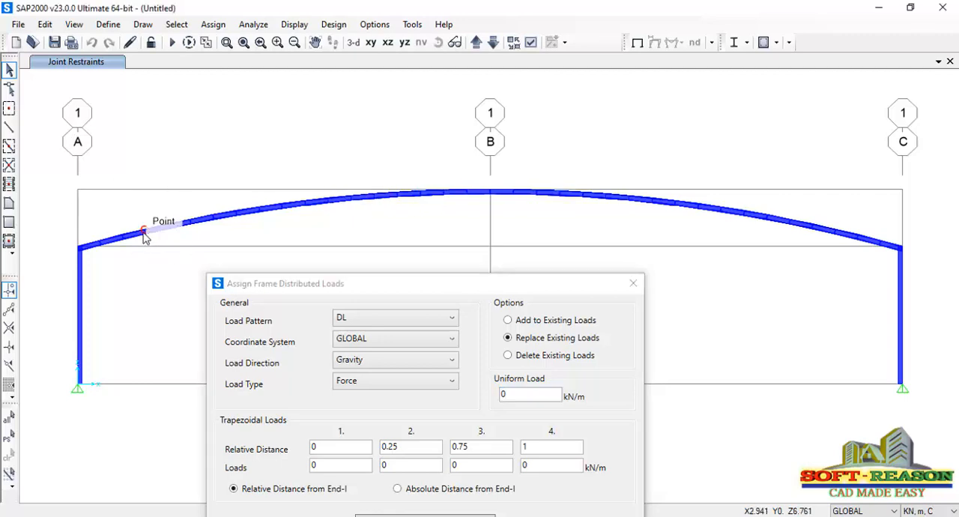
drag(57, 175, 940, 261)
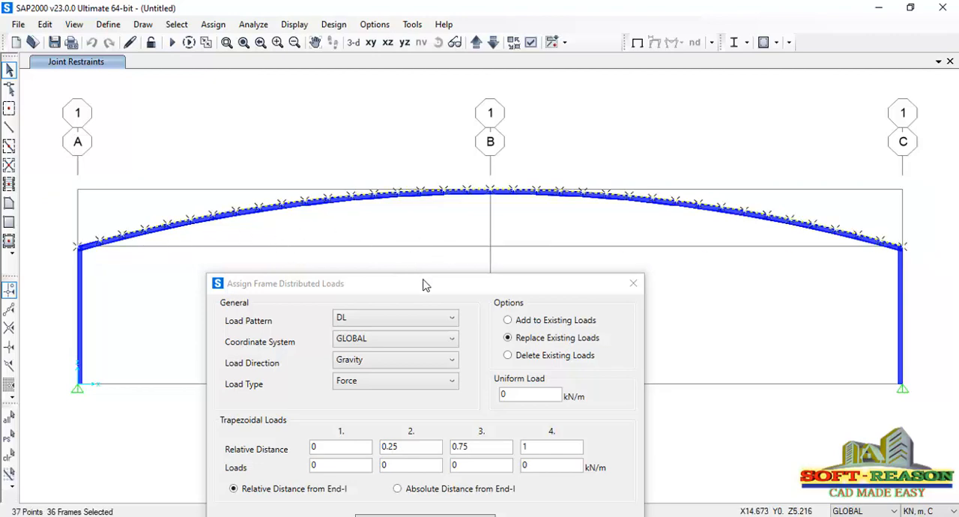
drag(424, 283, 515, 189)
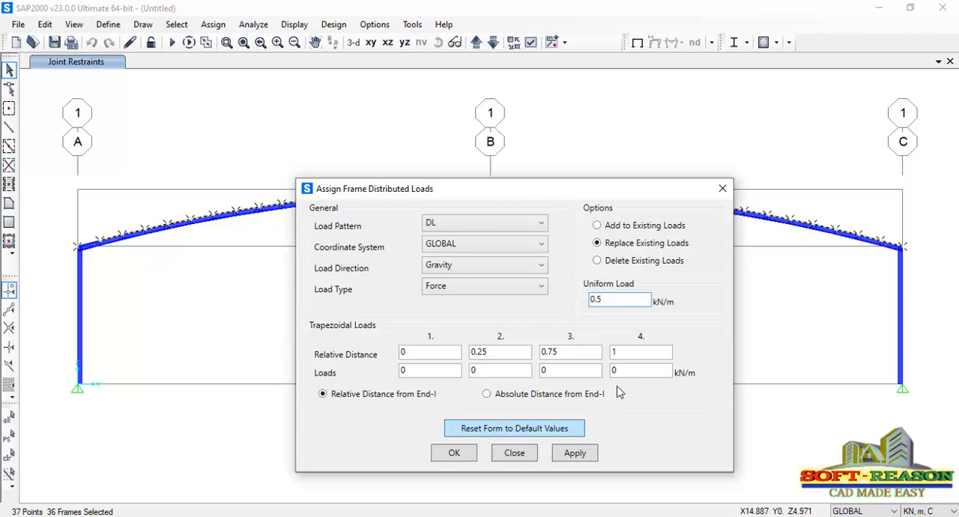
drag(627, 196, 630, 234)
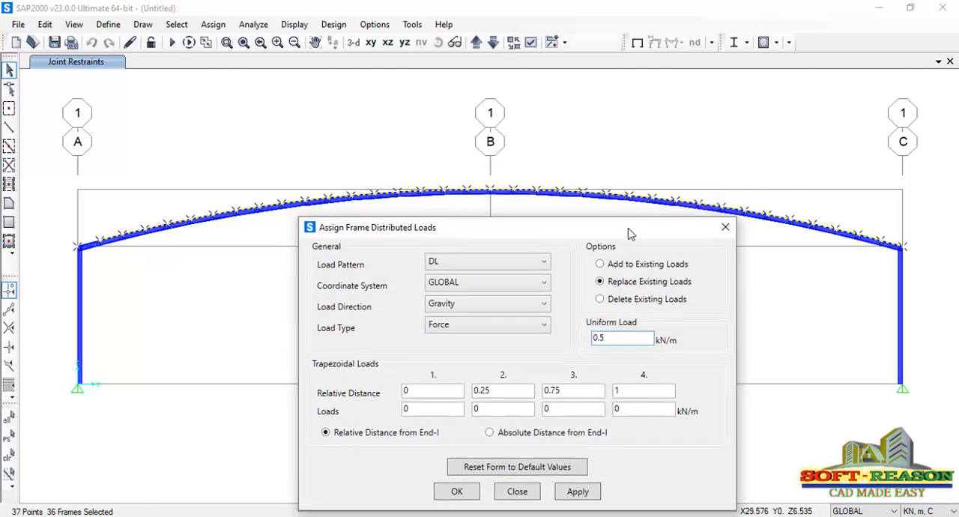
click(568, 497)
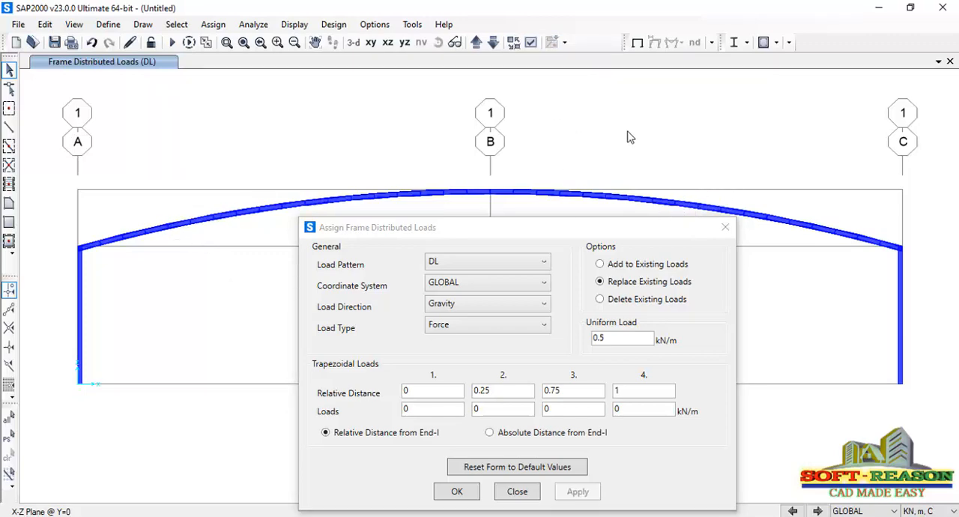
Set the view type to Standard in the general display options and accept the change
click(531, 43)
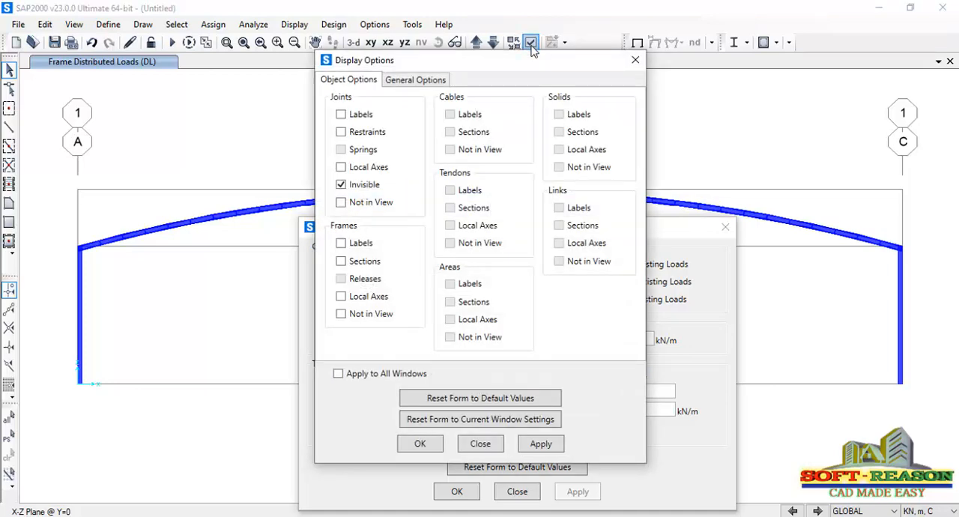
click(433, 84)
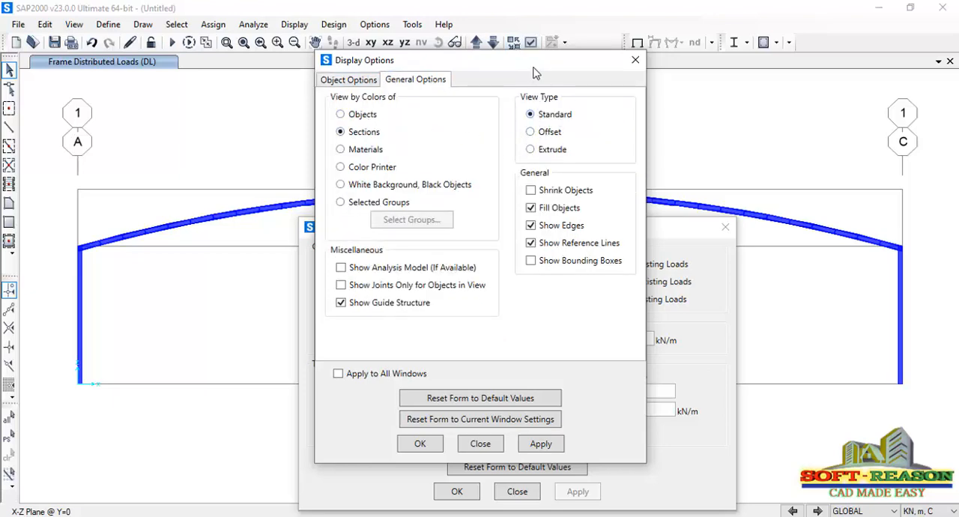
click(541, 443)
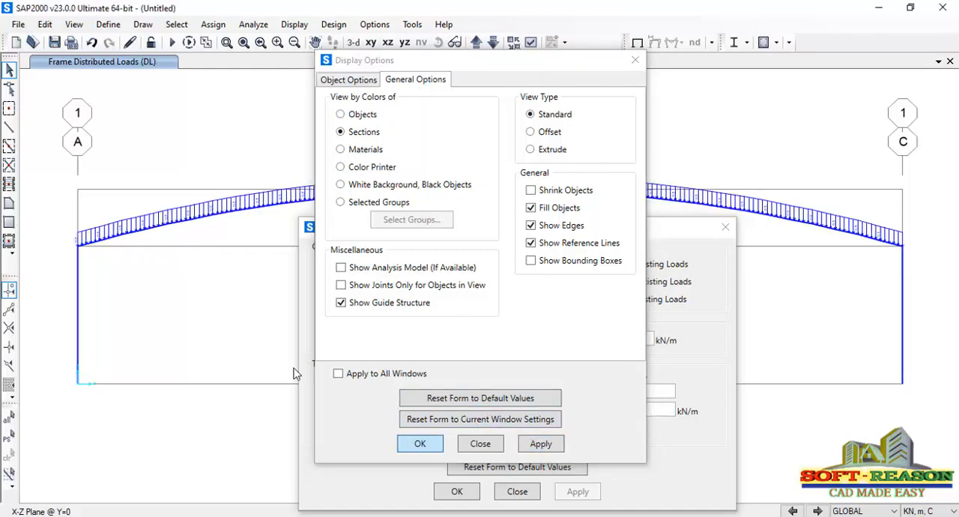
click(420, 444)
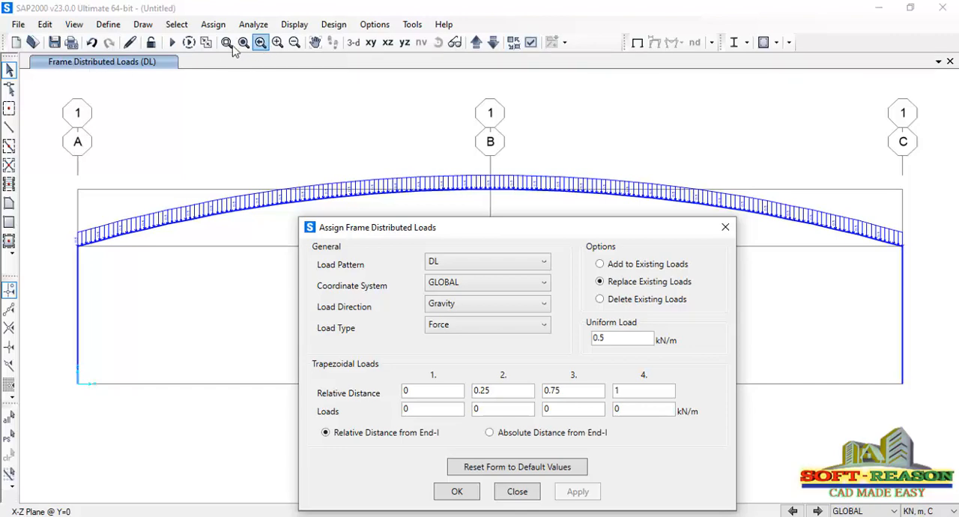
Inspect the distributed load values close up at the roof's end near grid A, and return to the full XZ view
drag(54, 191, 144, 272)
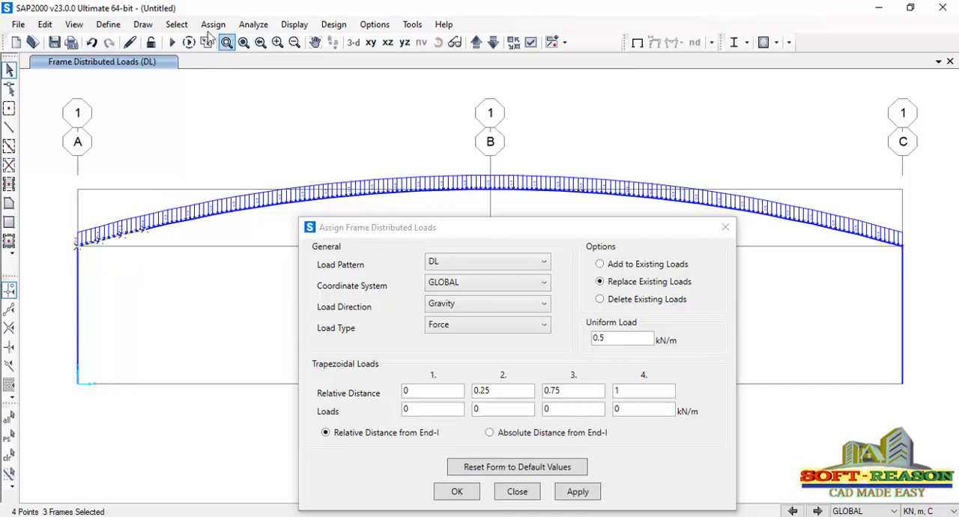
click(243, 43)
drag(69, 206, 112, 260)
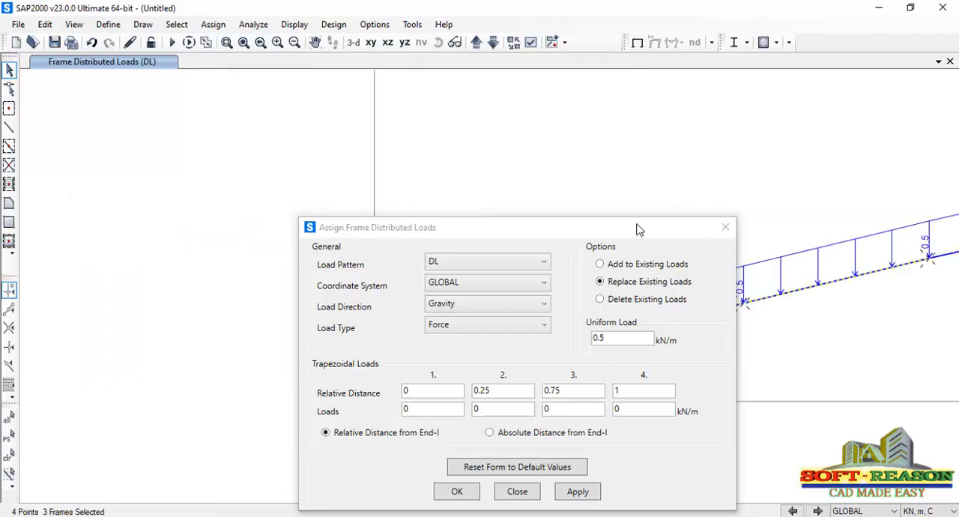
drag(587, 224, 421, 219)
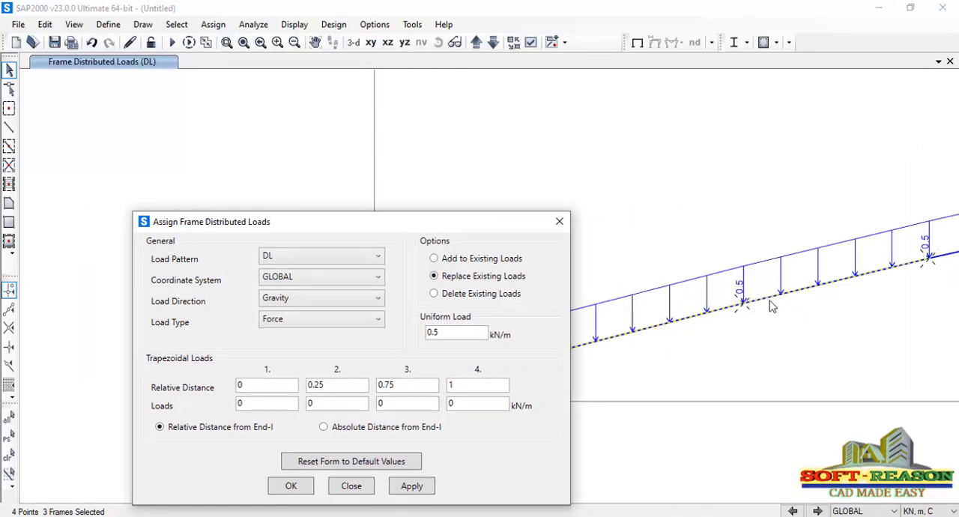
click(388, 43)
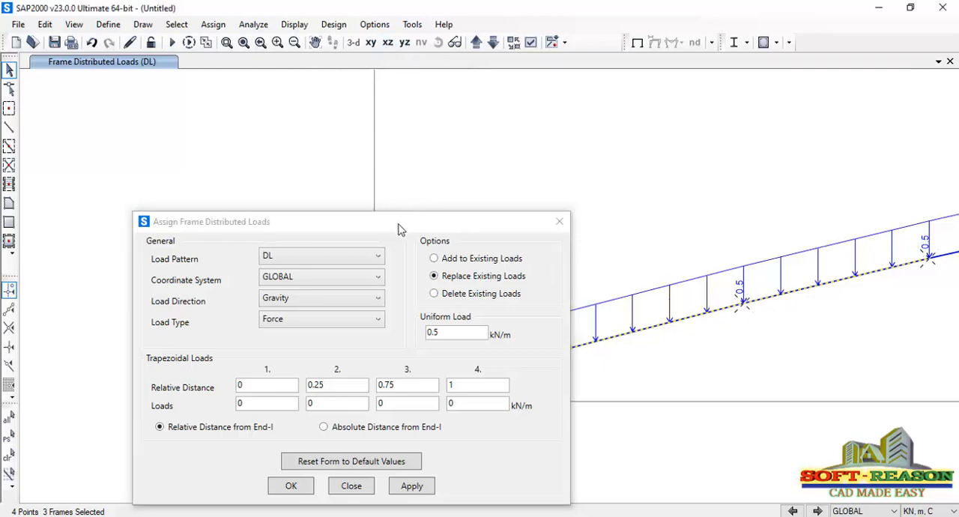
click(387, 43)
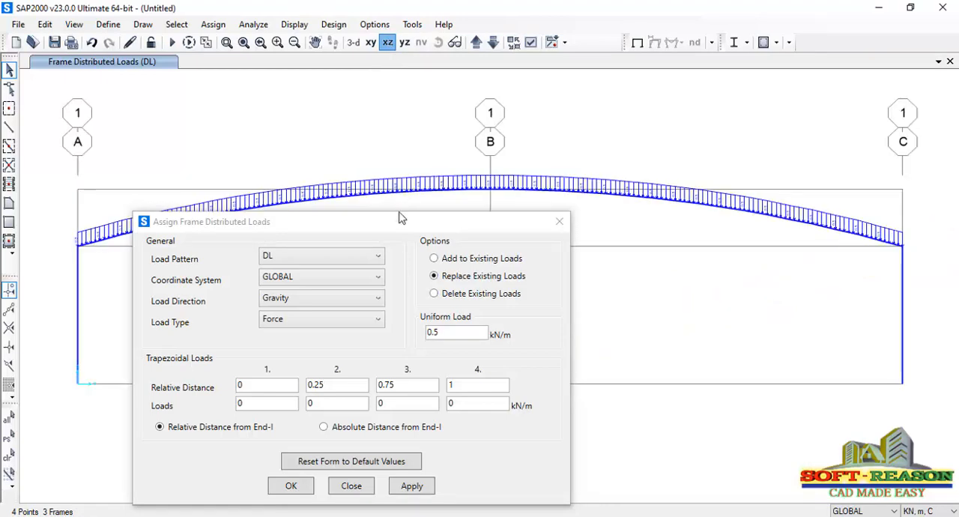
Assign a uniform gravity load of 2.5 kN/m to all curved roof frames under the LL pattern, reusing the previous selection
drag(430, 215, 502, 218)
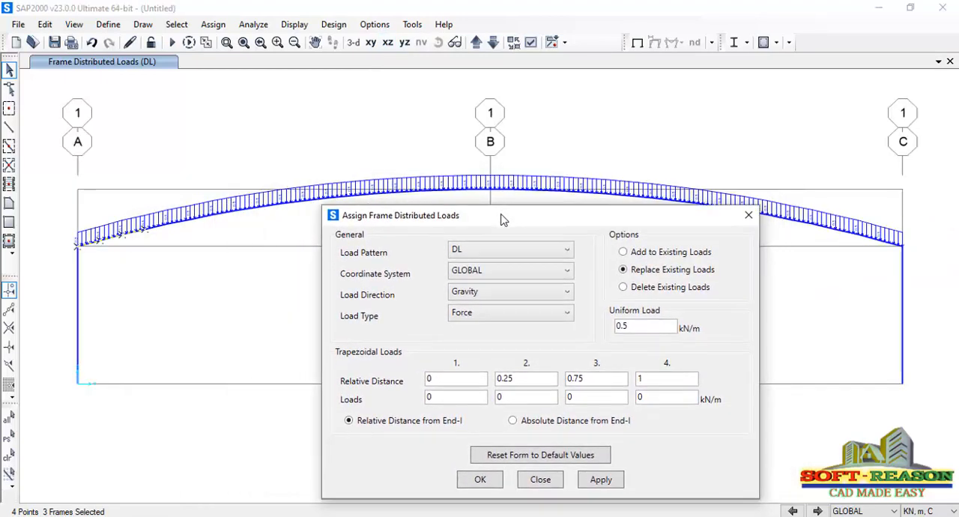
click(526, 258)
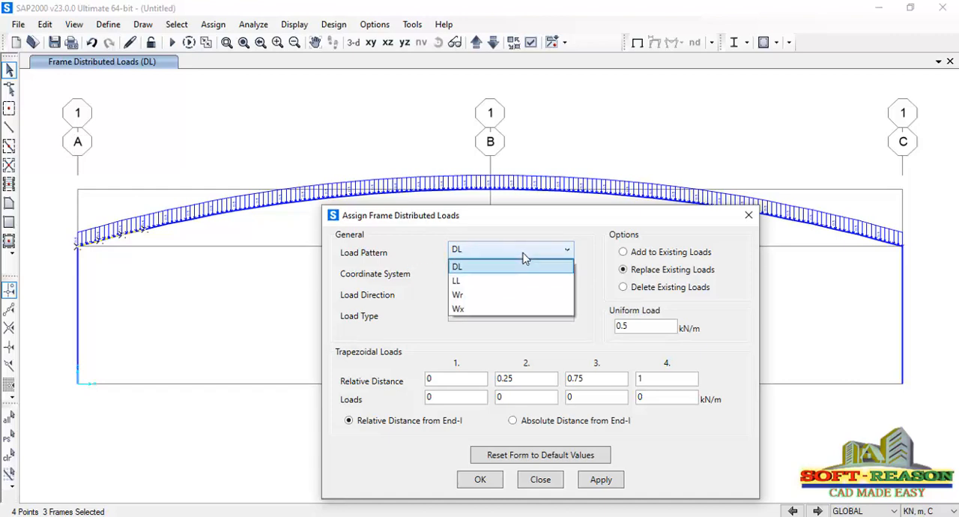
click(474, 282)
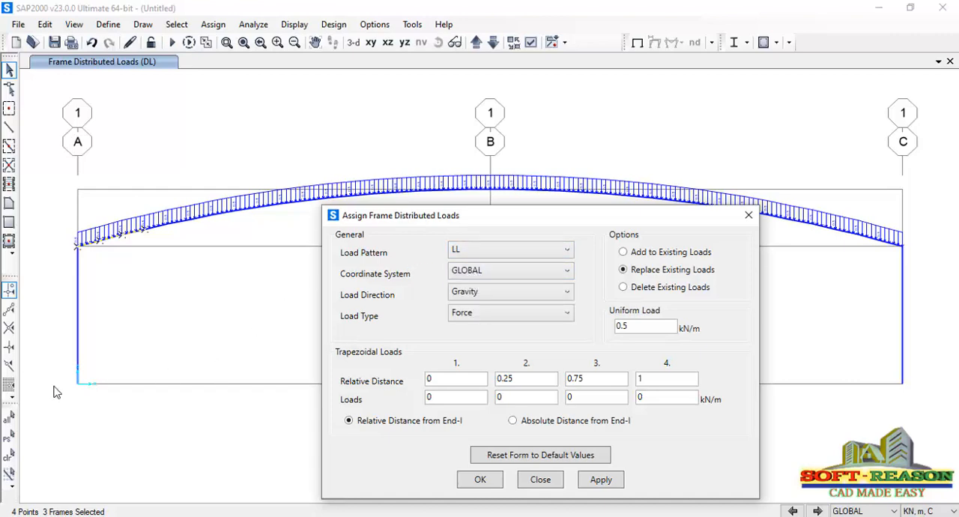
click(9, 439)
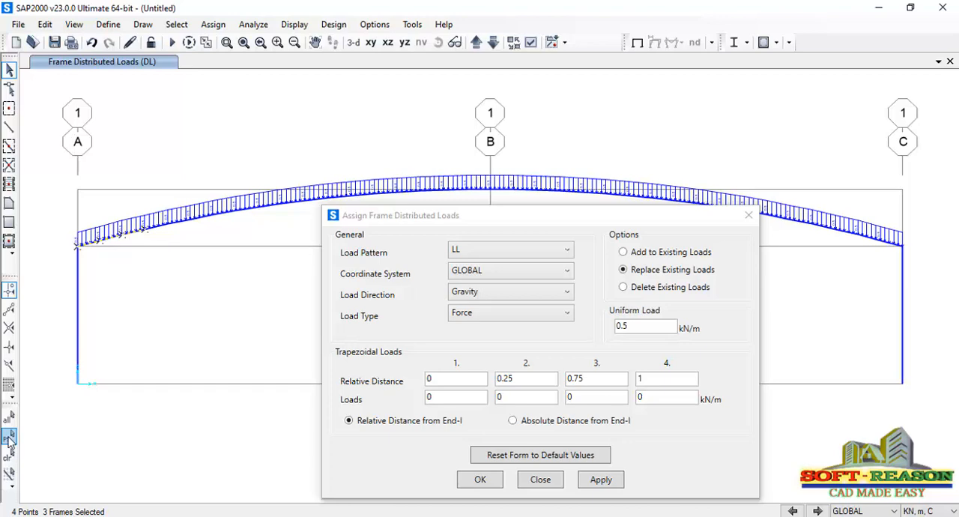
click(8, 437)
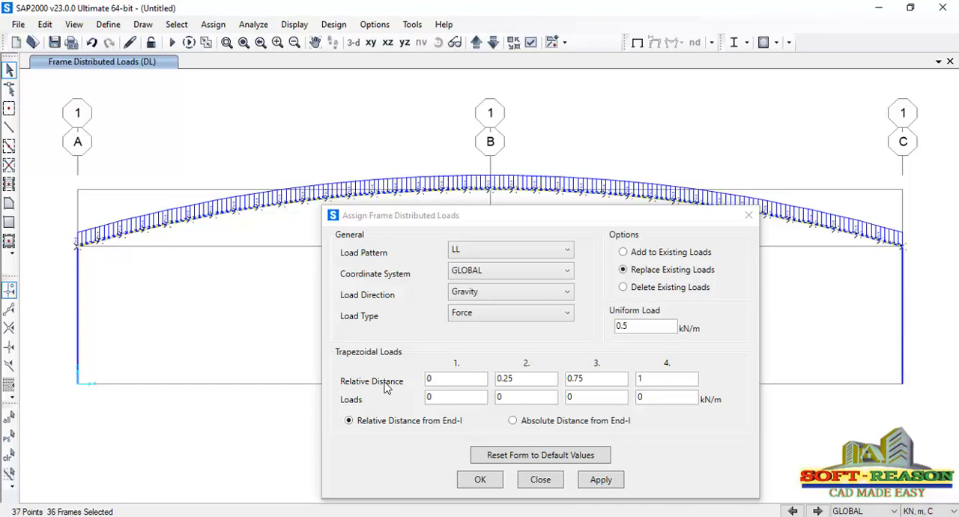
click(639, 326)
drag(640, 326, 606, 335)
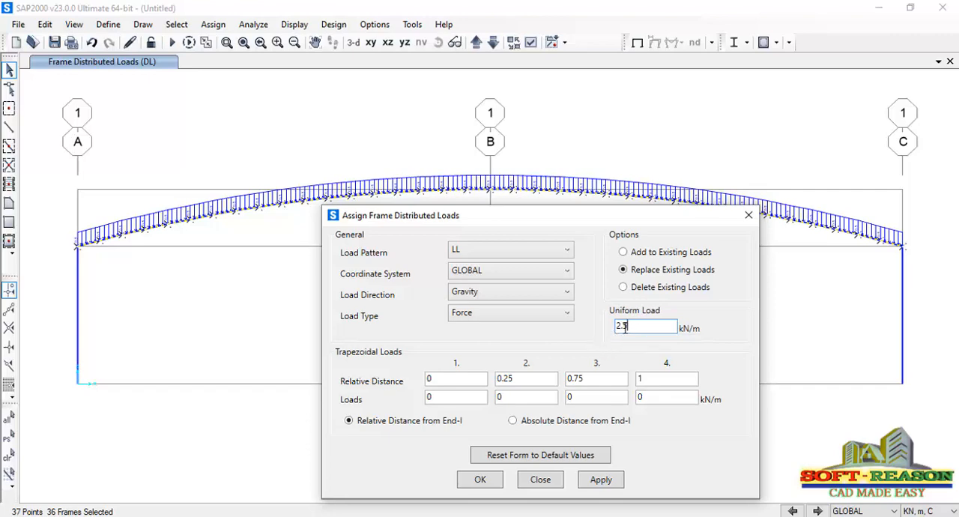
click(607, 485)
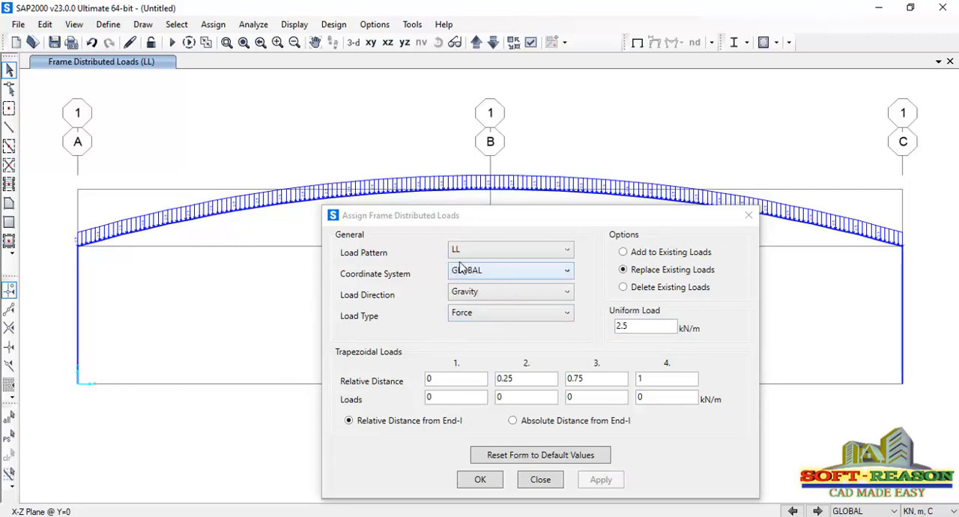
Assign a uniform load of 3.6 kN/m in the gravity direction to all curved roof frames under the Wr pattern
click(554, 253)
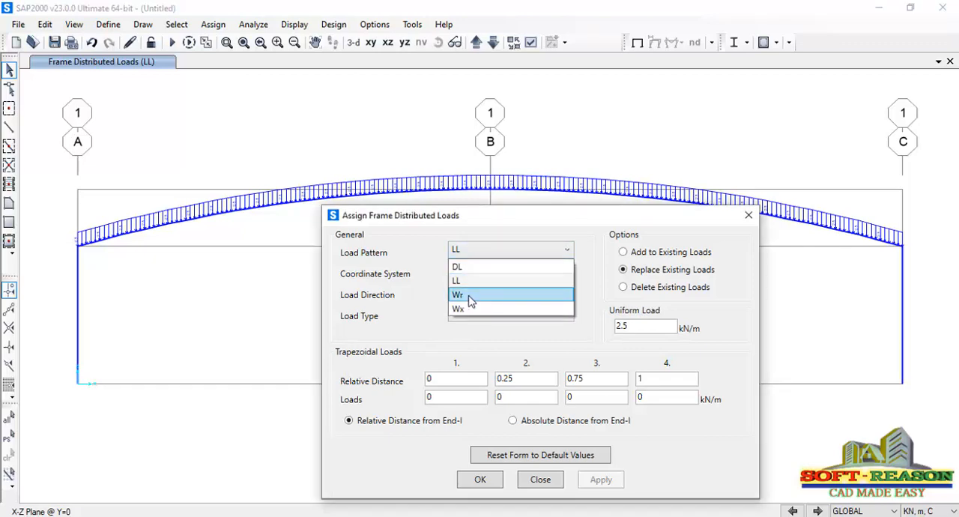
click(471, 297)
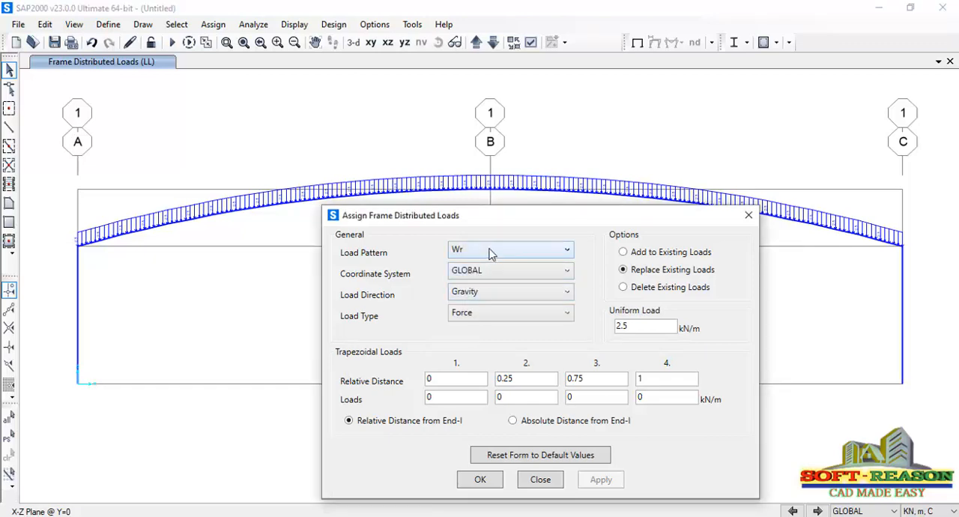
click(10, 439)
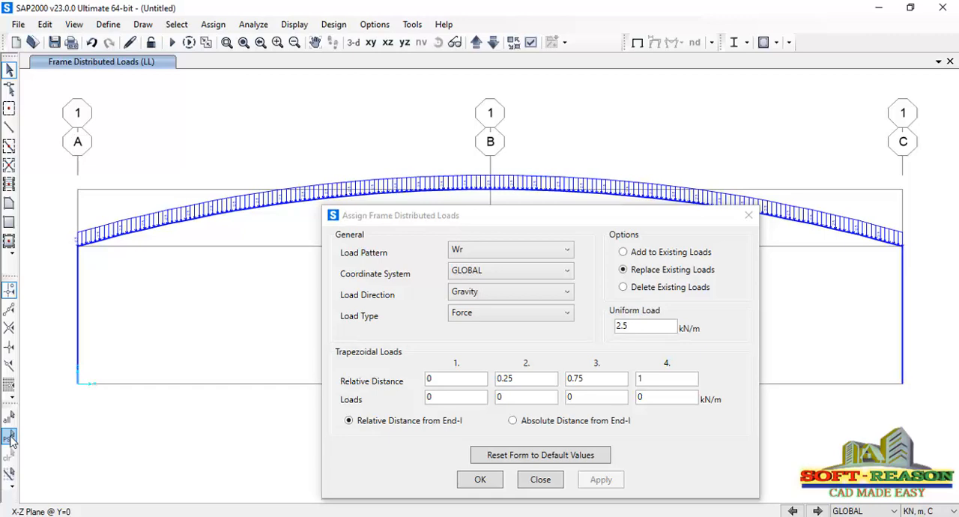
click(10, 438)
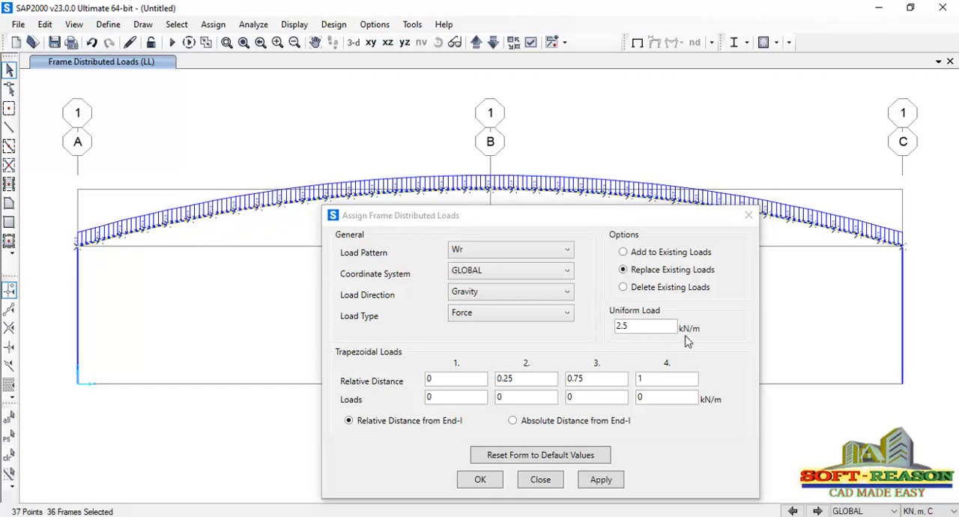
click(599, 336)
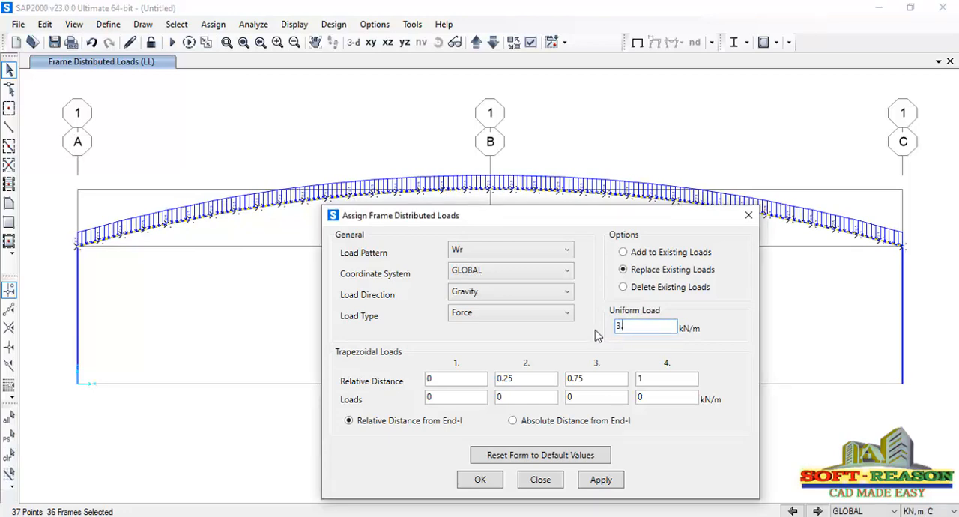
text(3.6)
click(602, 480)
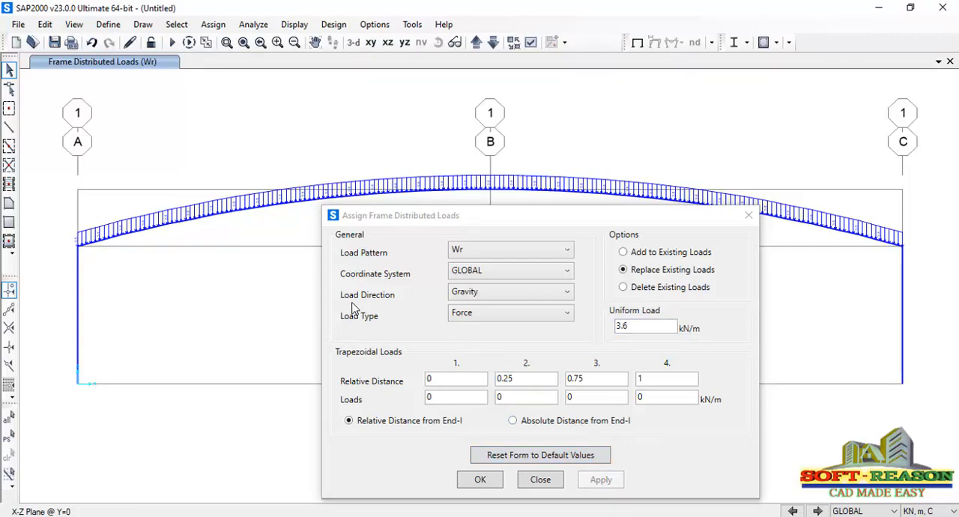
Replace the Wr load on all curved roof frames with 3.6 kN/m in the global Z direction
click(516, 298)
click(475, 339)
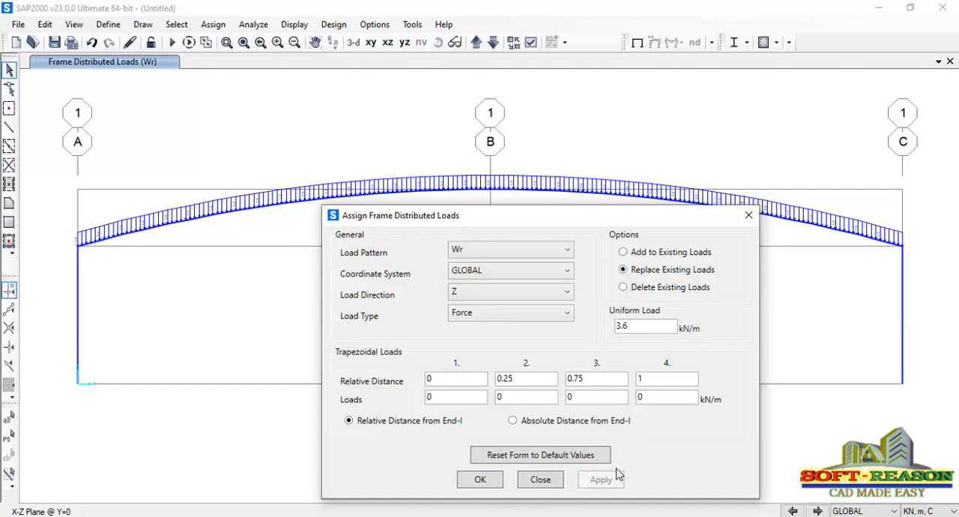
click(643, 326)
click(9, 440)
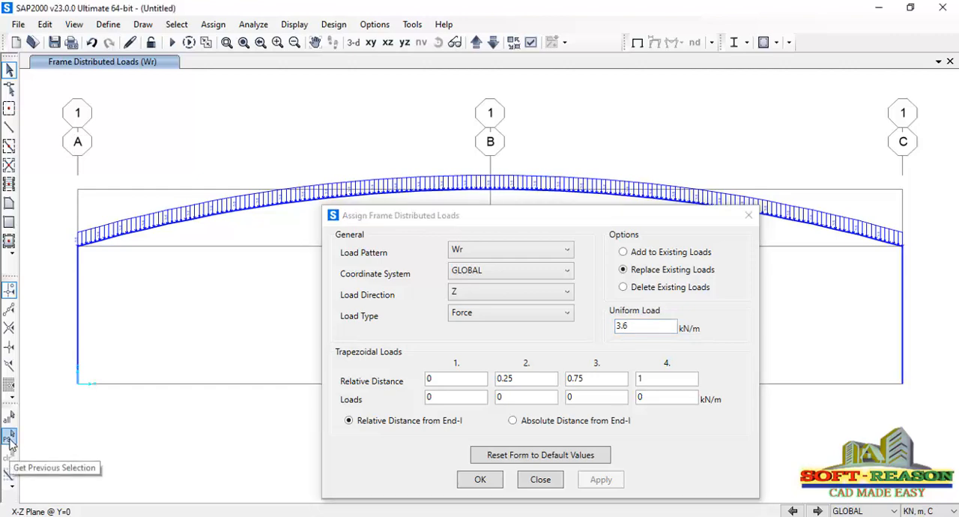
click(9, 440)
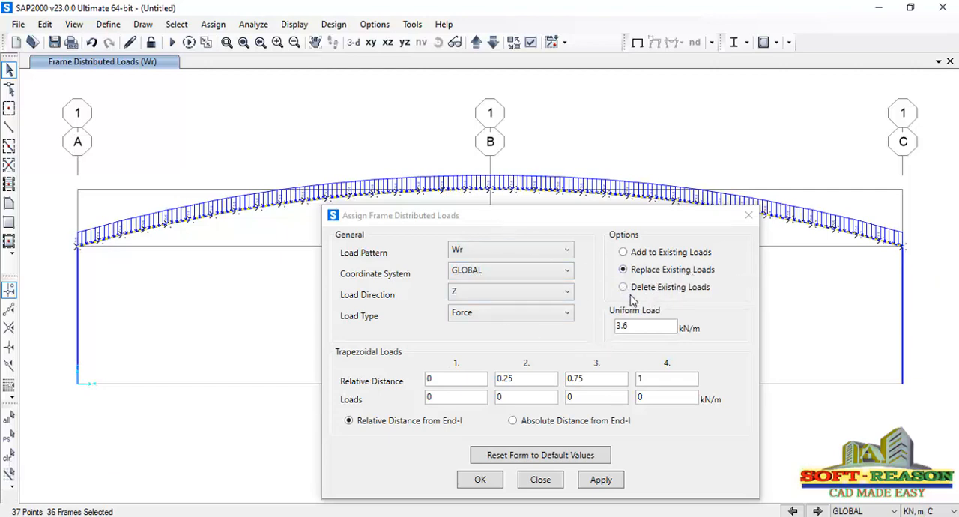
click(592, 486)
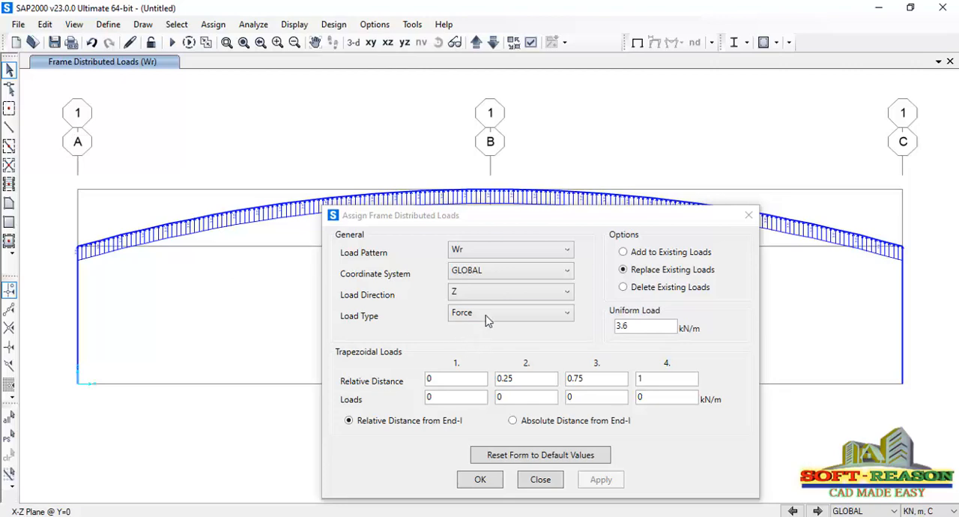
Assign a uniform load of -3.6 kN/m in the global X direction to both columns under the Wx pattern, and finish the load assignment
click(490, 252)
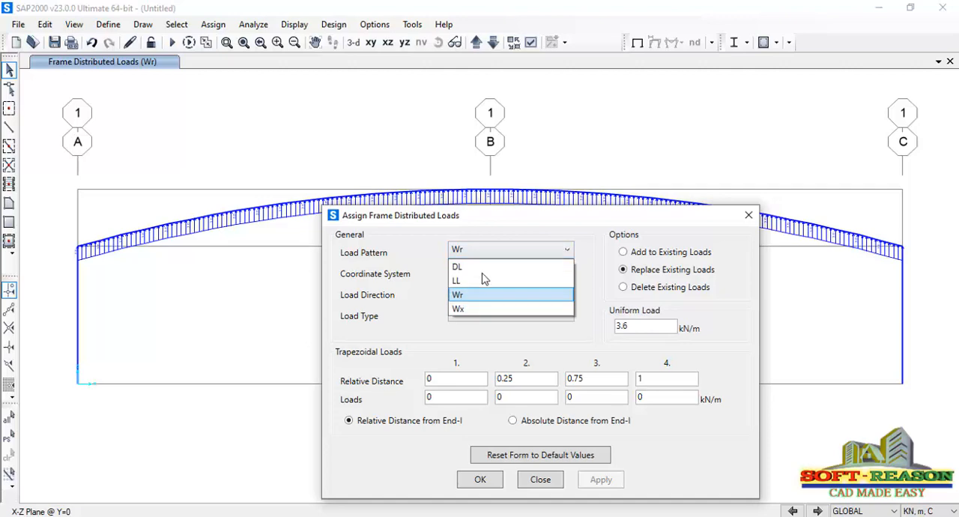
click(470, 310)
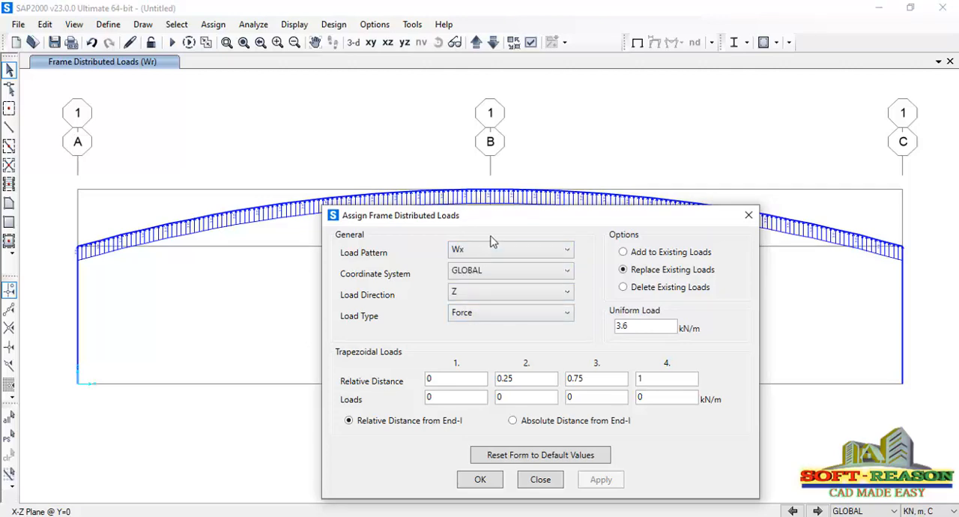
click(497, 305)
click(463, 308)
click(642, 326)
click(79, 311)
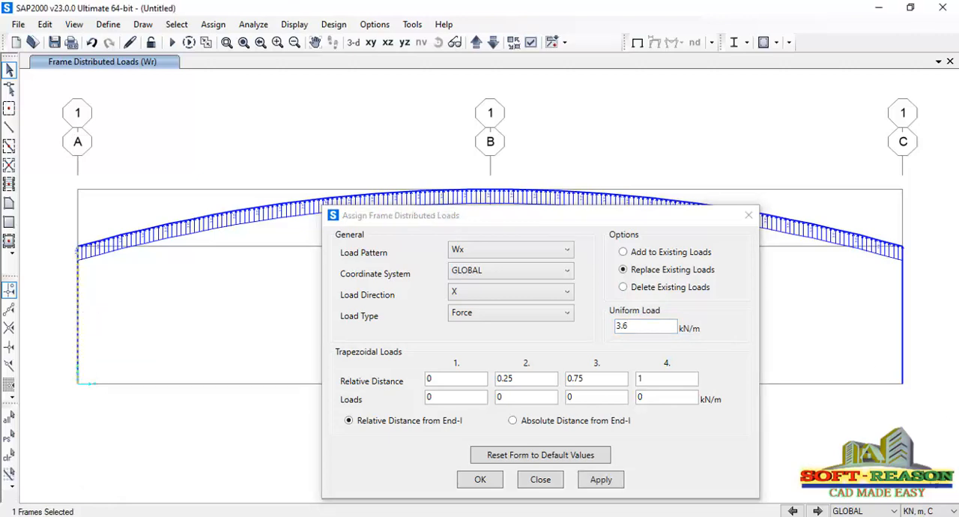
click(904, 339)
click(619, 327)
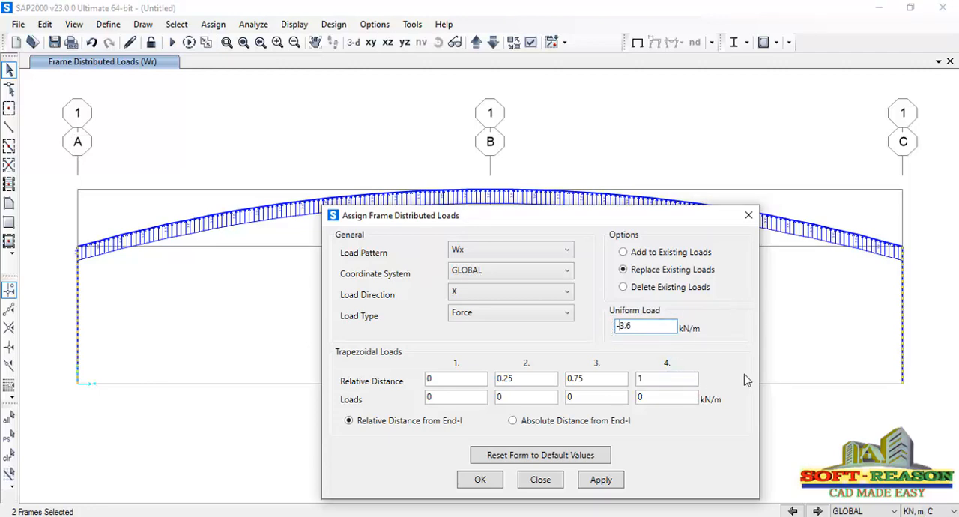
click(600, 482)
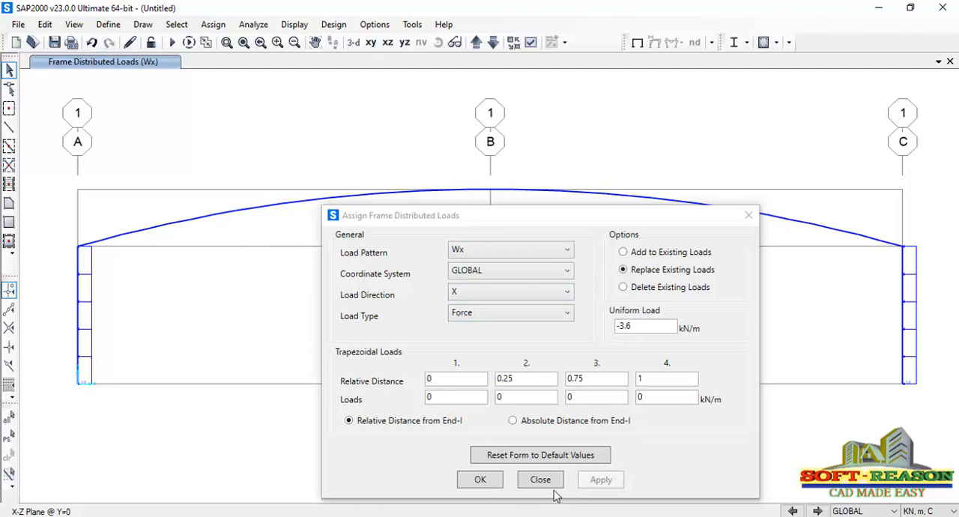
click(479, 482)
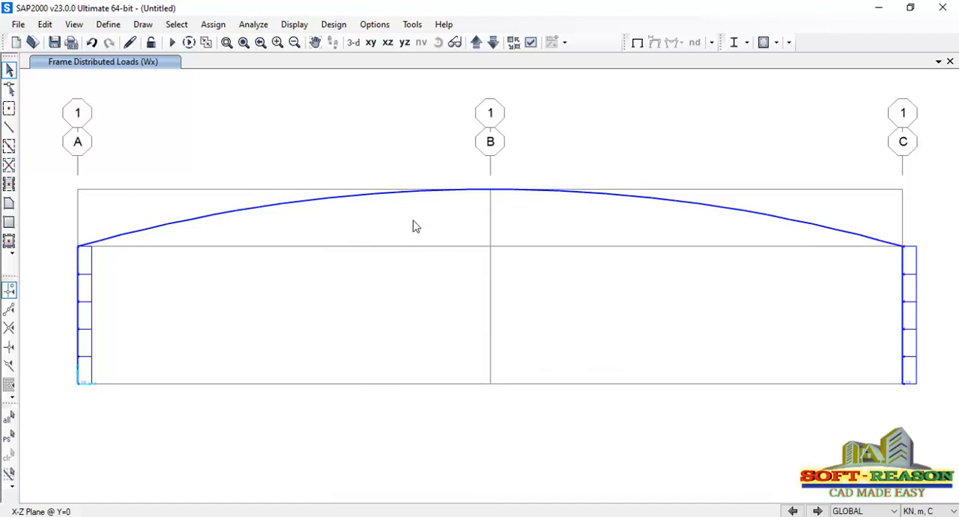
scroll(428, 222, down, 3)
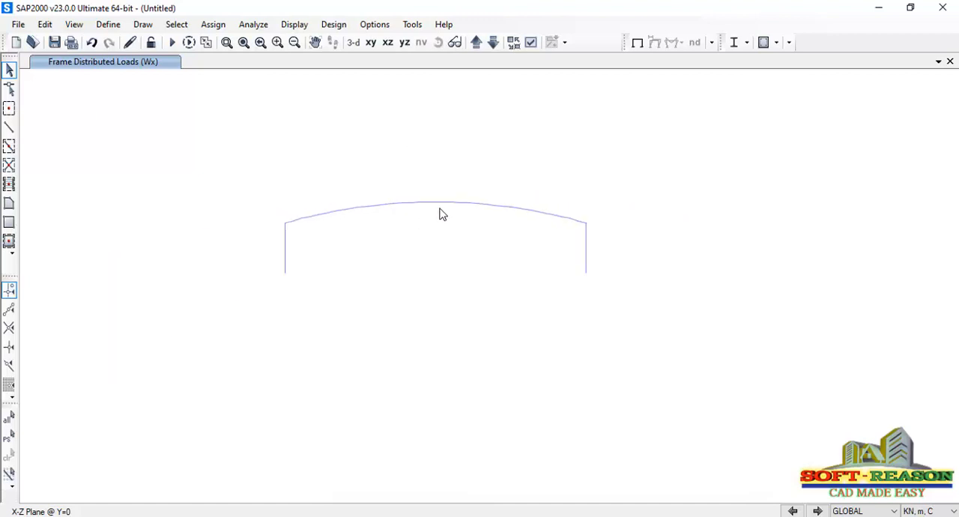
scroll(441, 214, up, 4)
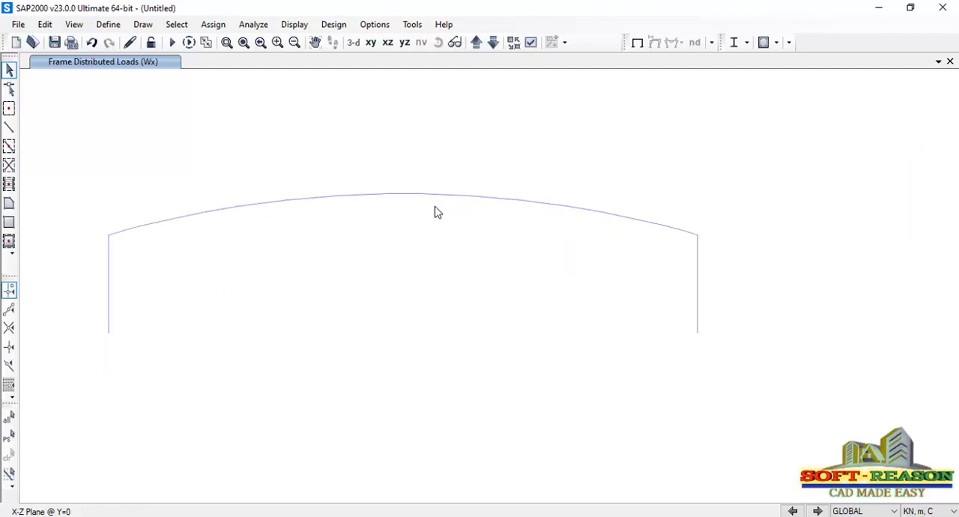
scroll(438, 212, up, 2)
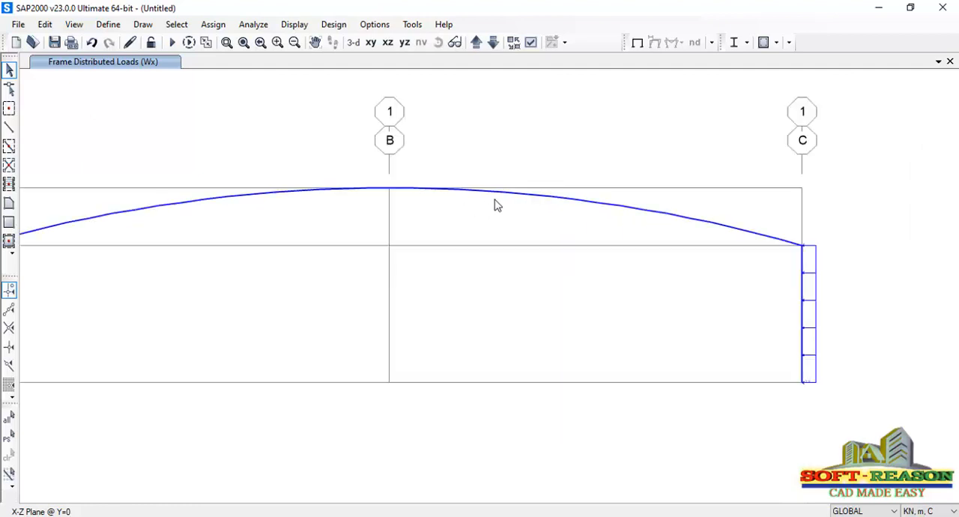
Set the analysis options to Plane Frame in the XZ plane, limiting the available degrees of freedom to UX, UZ and RY
scroll(495, 204, down, 3)
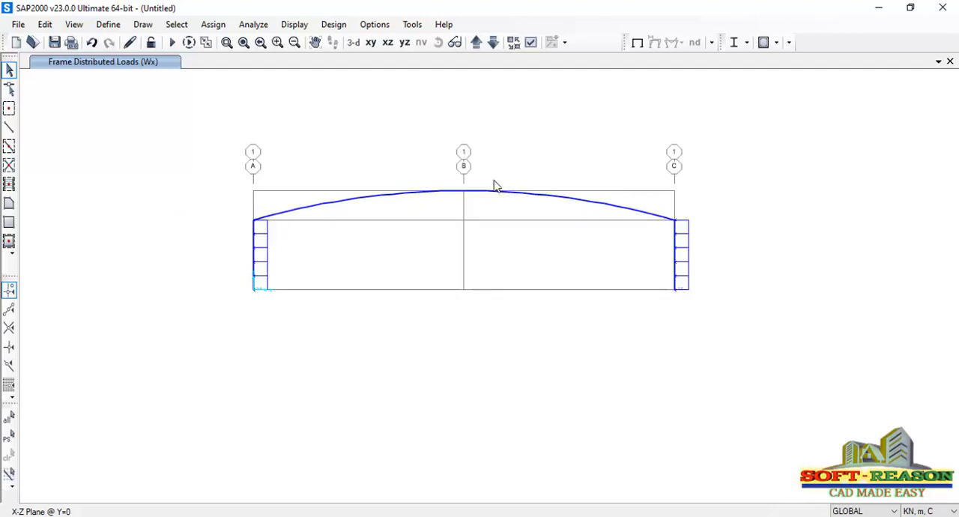
click(255, 24)
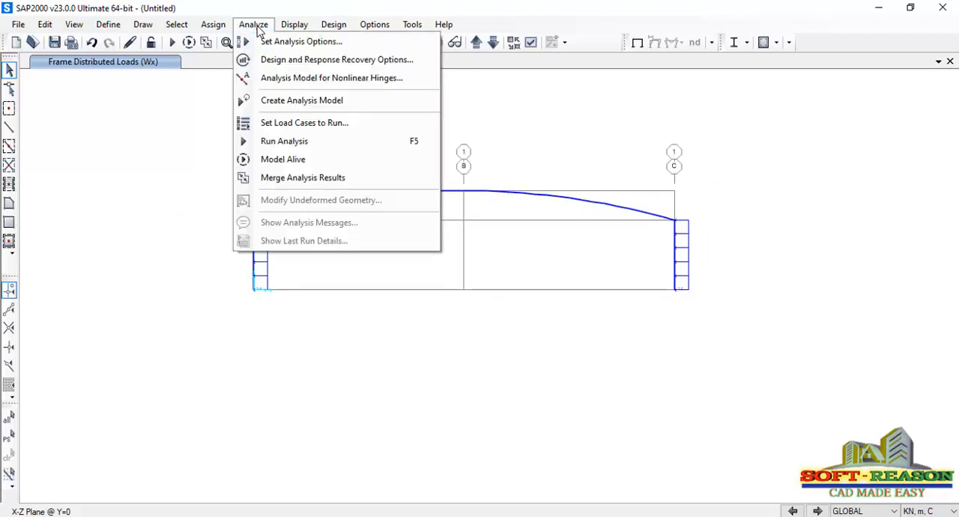
click(312, 45)
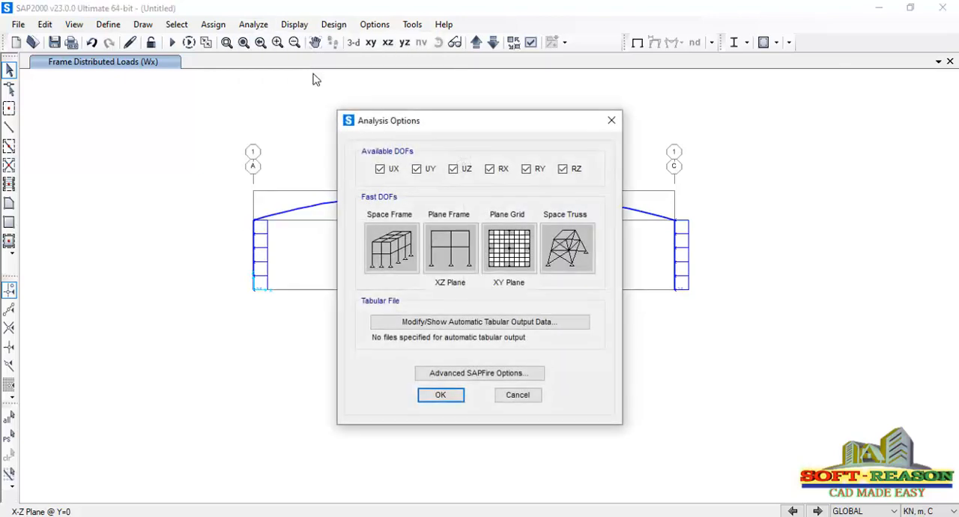
click(460, 249)
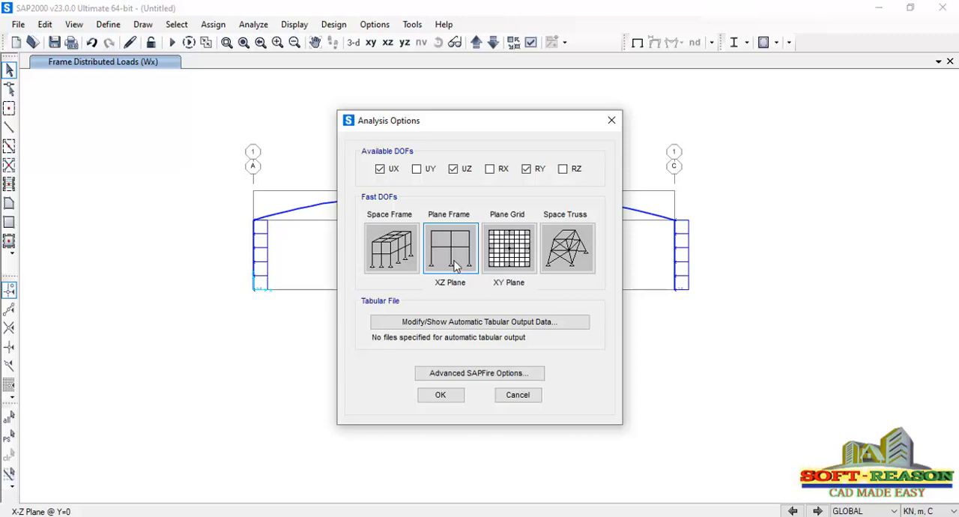
click(442, 395)
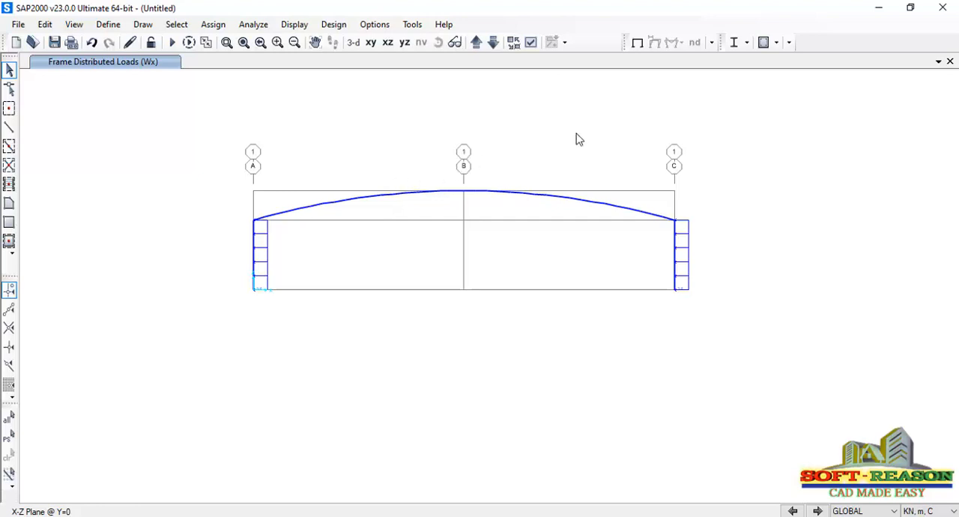
Run the analysis for the DEAD, DL, LL, Wr and Wx load cases
click(226, 42)
drag(234, 173, 692, 315)
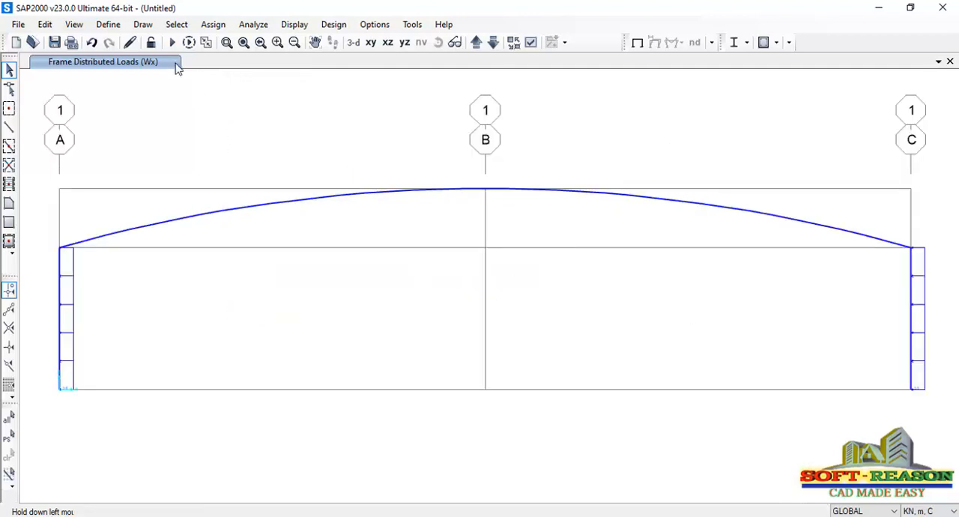
click(171, 42)
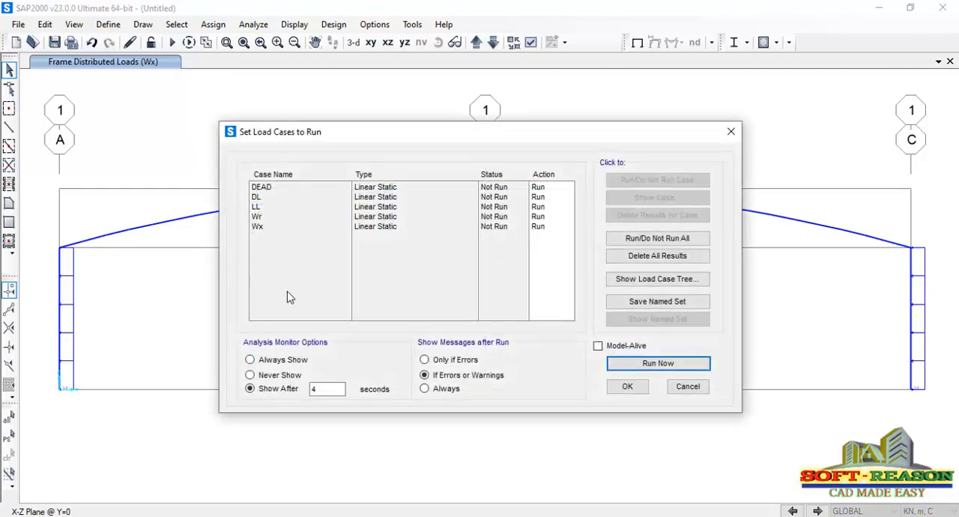
click(658, 363)
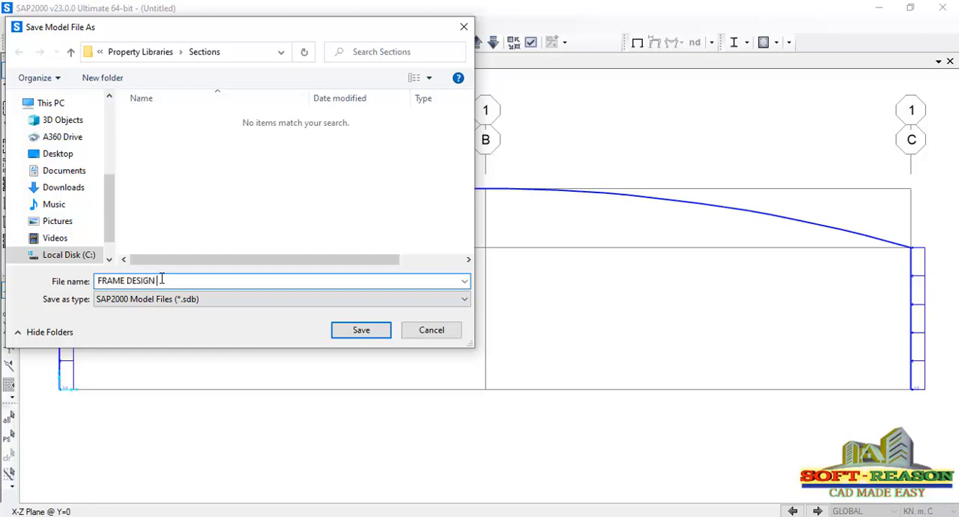
Save the model as FRAME DESIGN 1 in the user's Documents folder
click(361, 330)
click(641, 285)
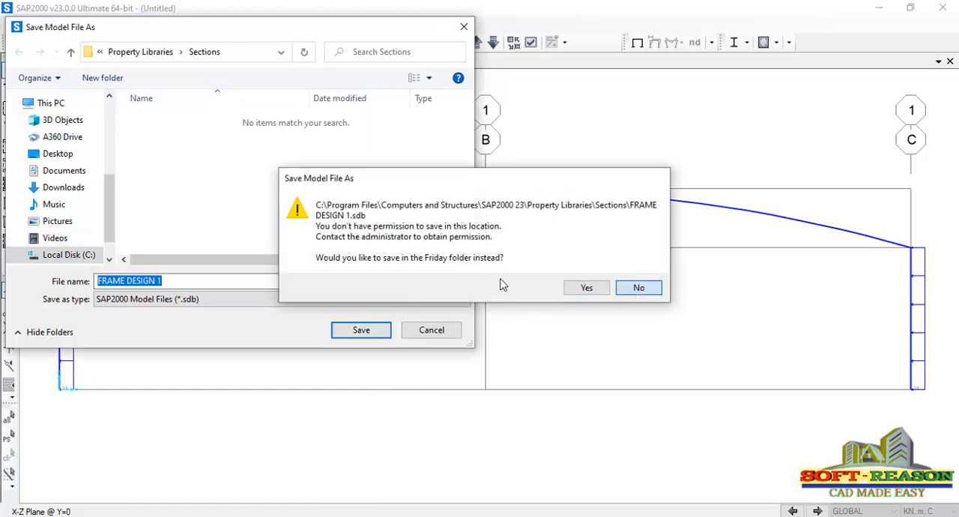
click(372, 331)
click(586, 288)
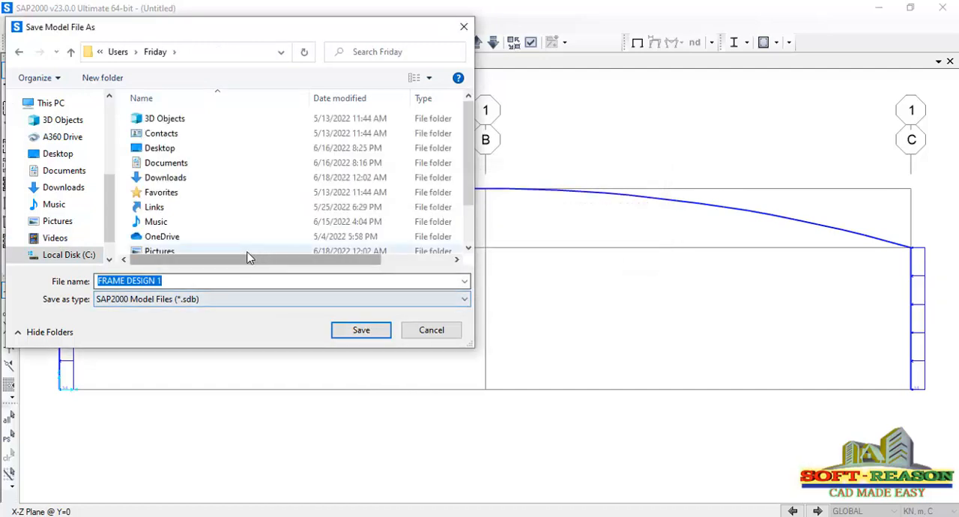
scroll(215, 199, down, 1)
scroll(186, 157, up, 1)
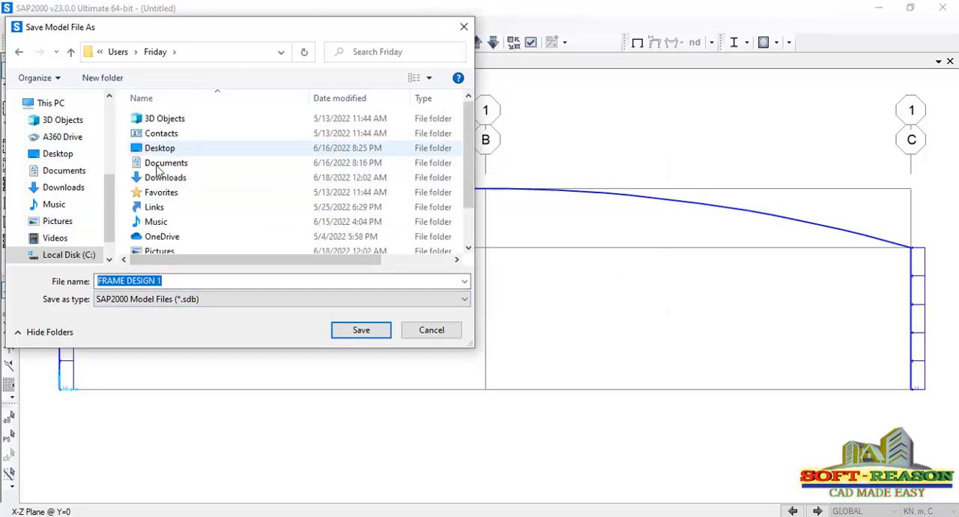
click(160, 164)
double_click(160, 165)
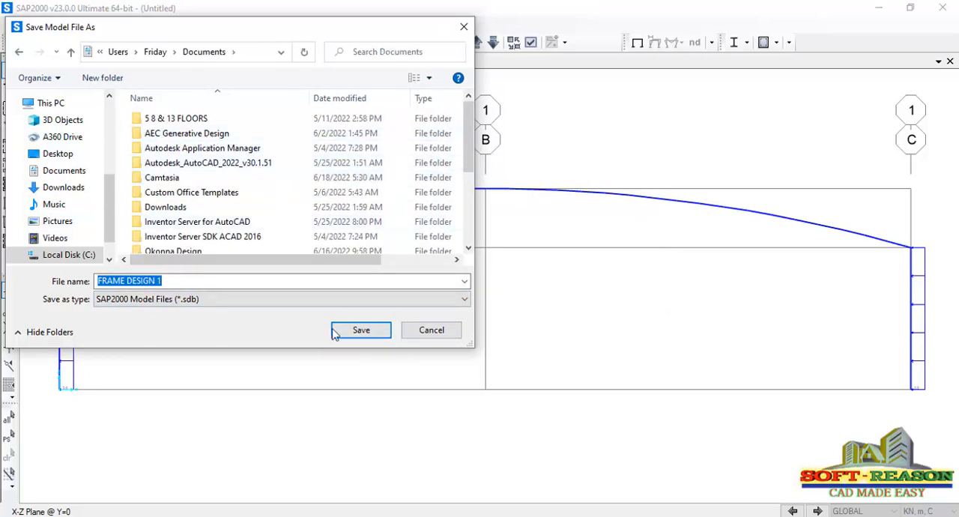
click(366, 338)
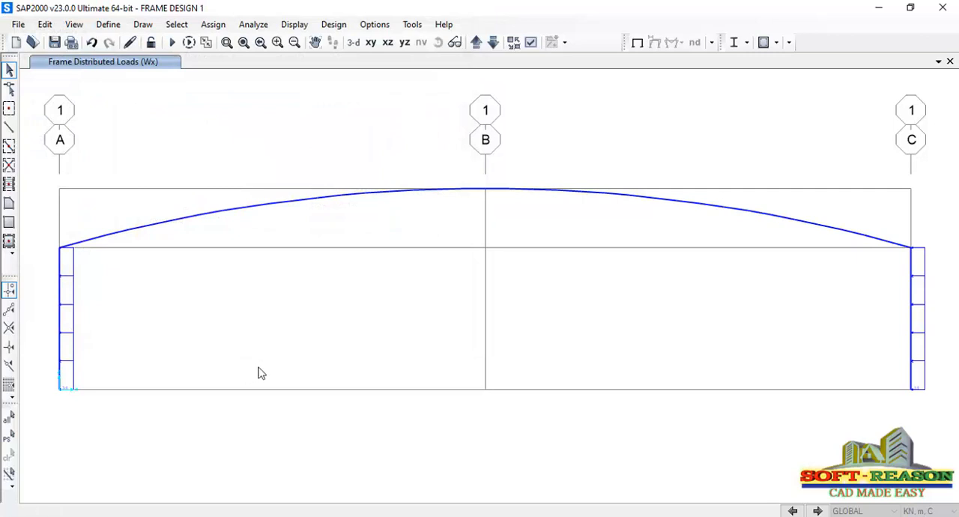
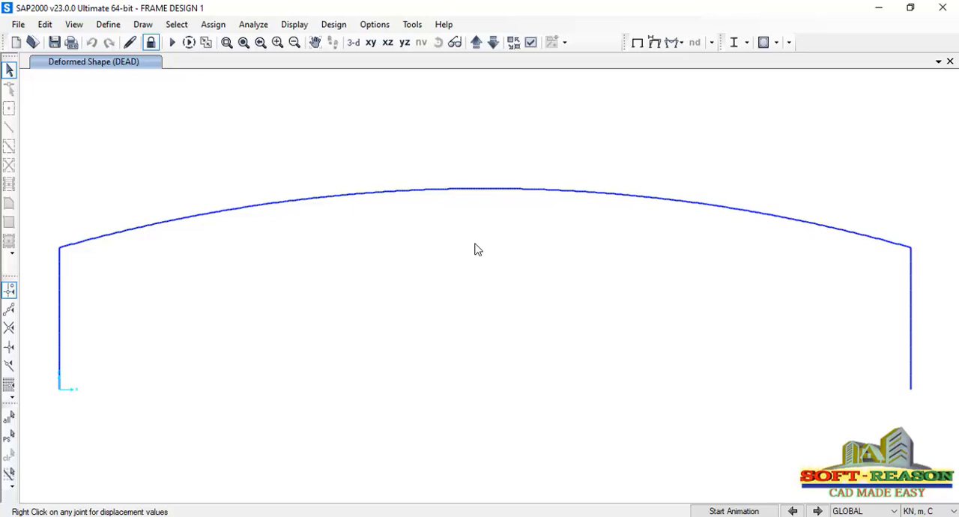
Display the Moment 3-3 and axial force diagrams for the DEAD load case
click(514, 194)
click(479, 194)
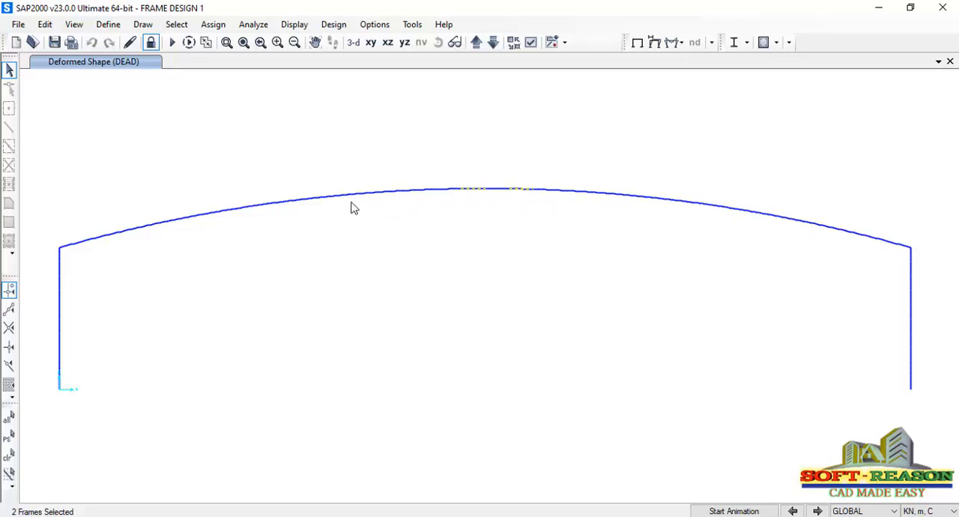
click(680, 42)
click(706, 90)
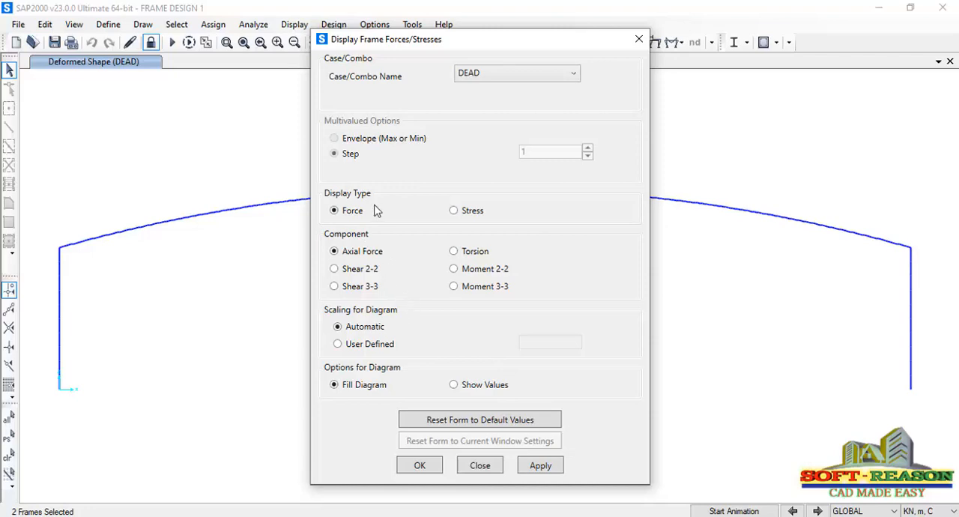
click(540, 465)
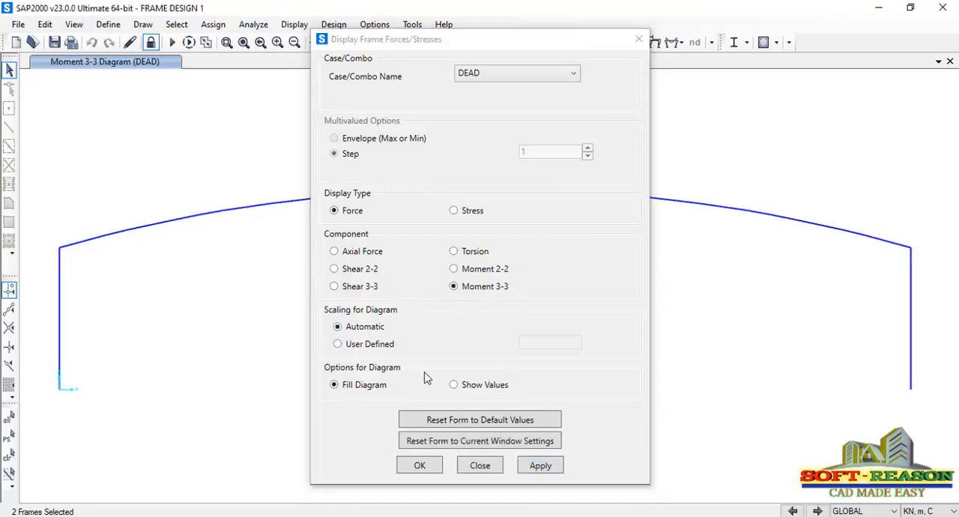
click(545, 466)
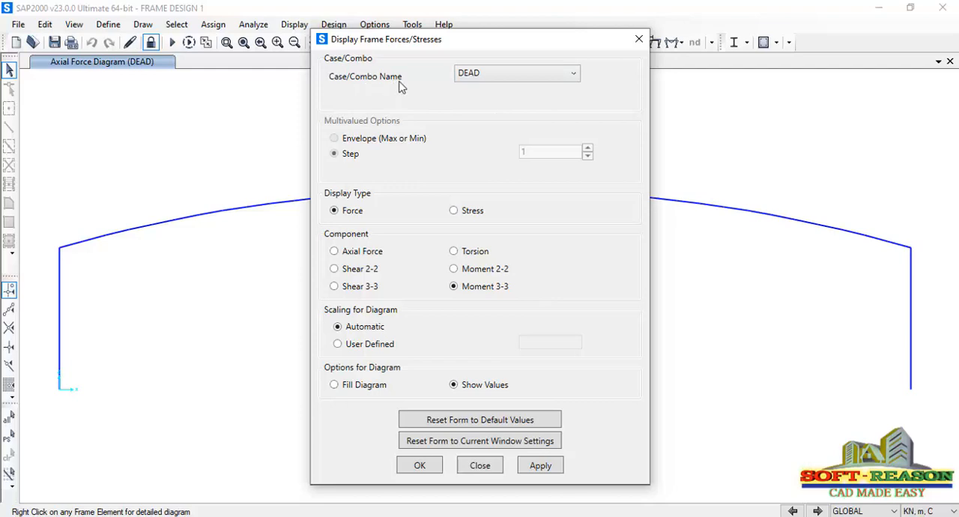
Display the Moment 3-3 diagram for the DL load case with values shown along the members
click(491, 81)
scroll(490, 109, up, 1)
click(468, 104)
click(537, 467)
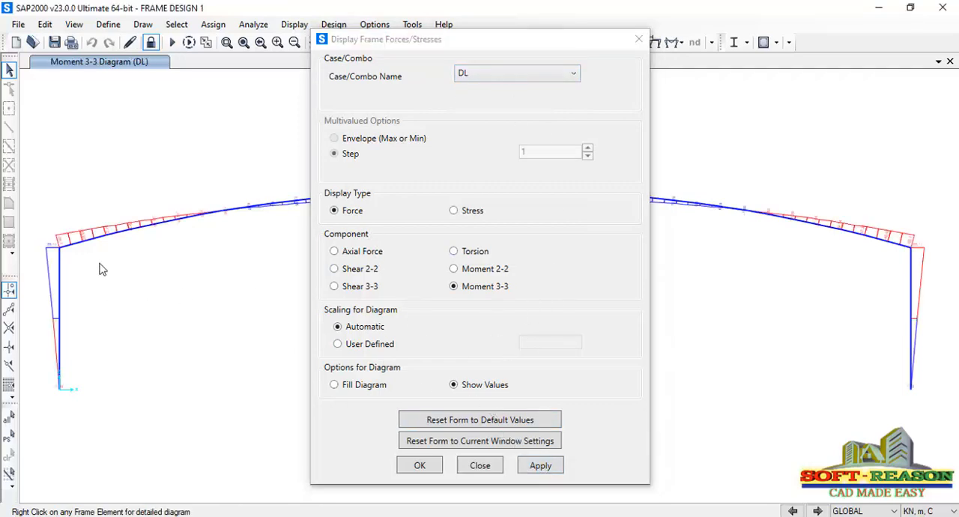
Display the axial force diagram for the DL load case, first with values shown and then as a filled diagram
drag(517, 36, 705, 81)
click(606, 291)
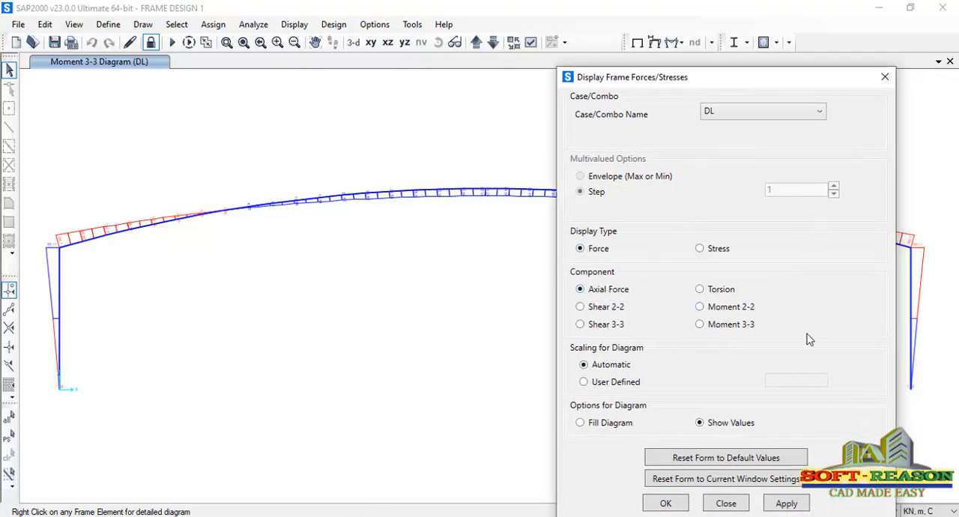
click(784, 507)
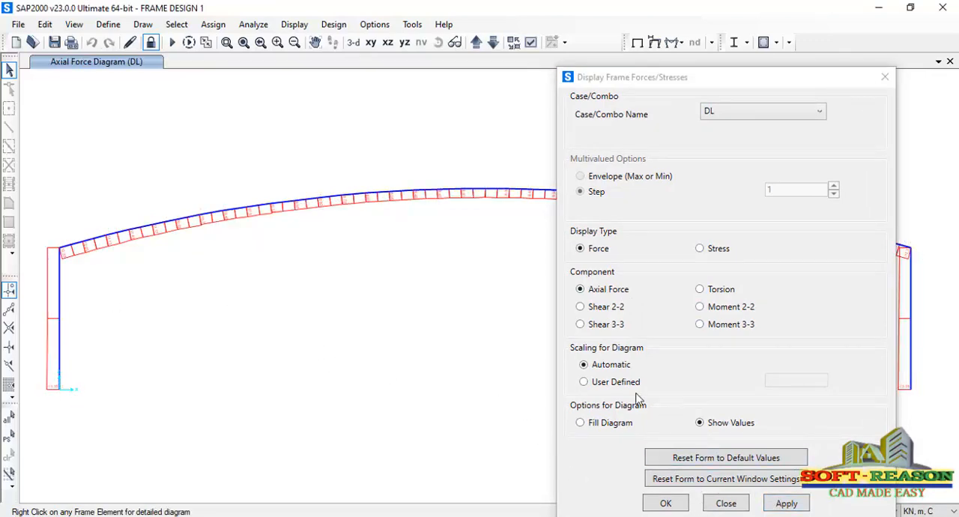
click(594, 425)
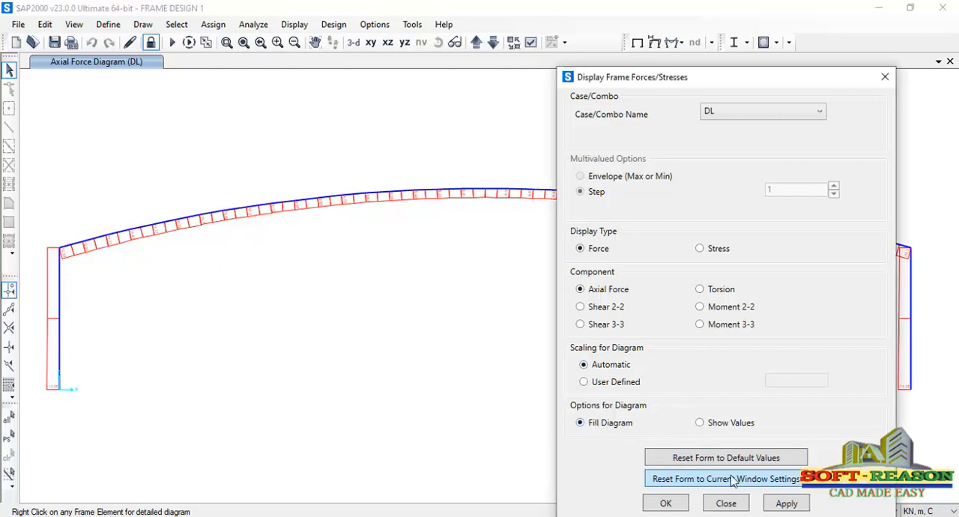
click(784, 503)
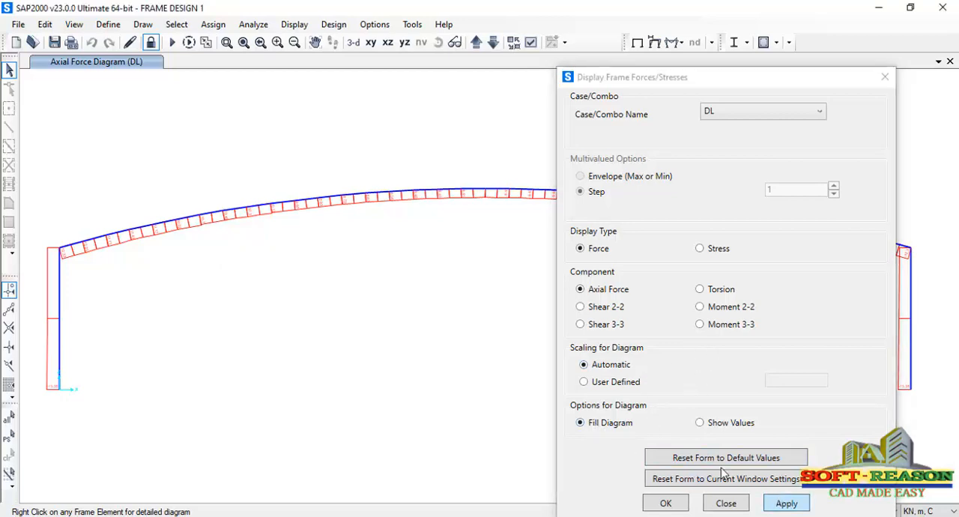
Display the filled axial force diagram and then the filled Moment 3-3 diagram for the Wx load case
click(754, 114)
click(747, 115)
click(733, 114)
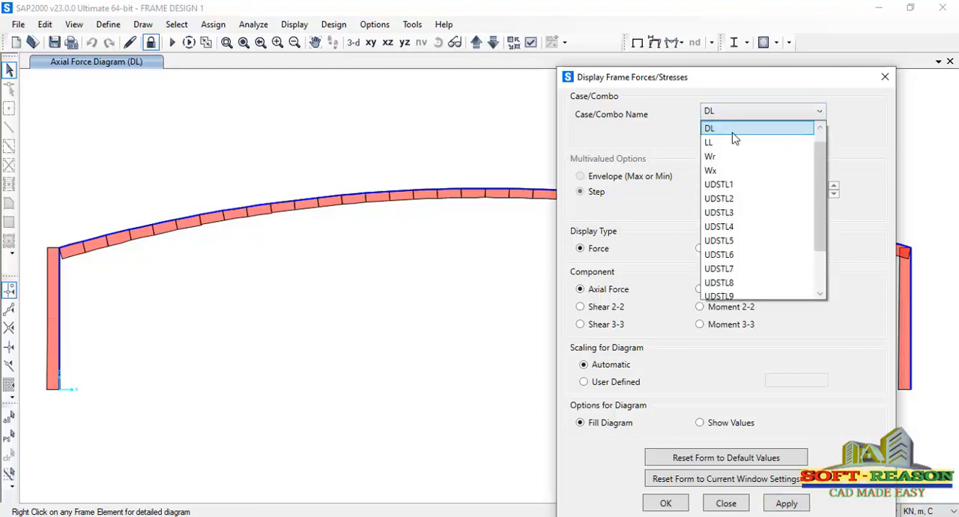
click(715, 172)
click(787, 504)
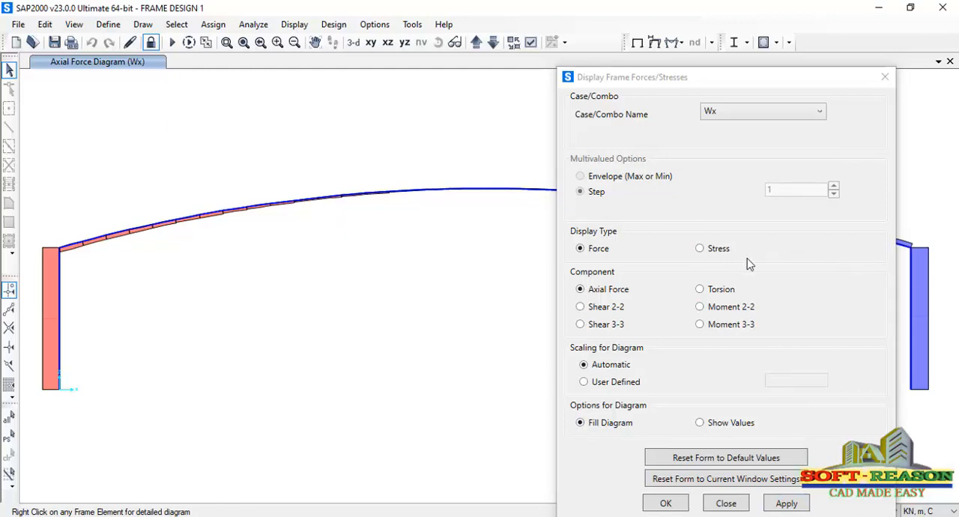
click(731, 326)
click(785, 504)
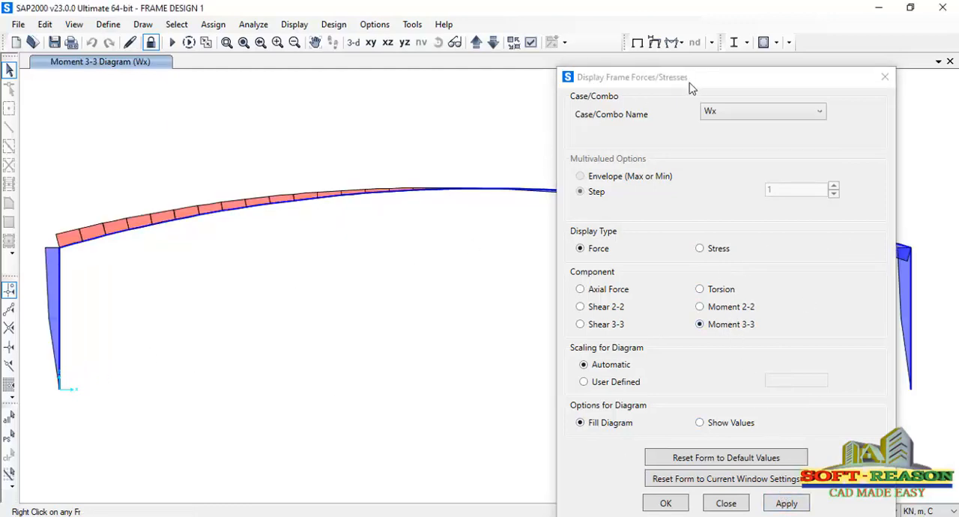
drag(691, 87, 544, 101)
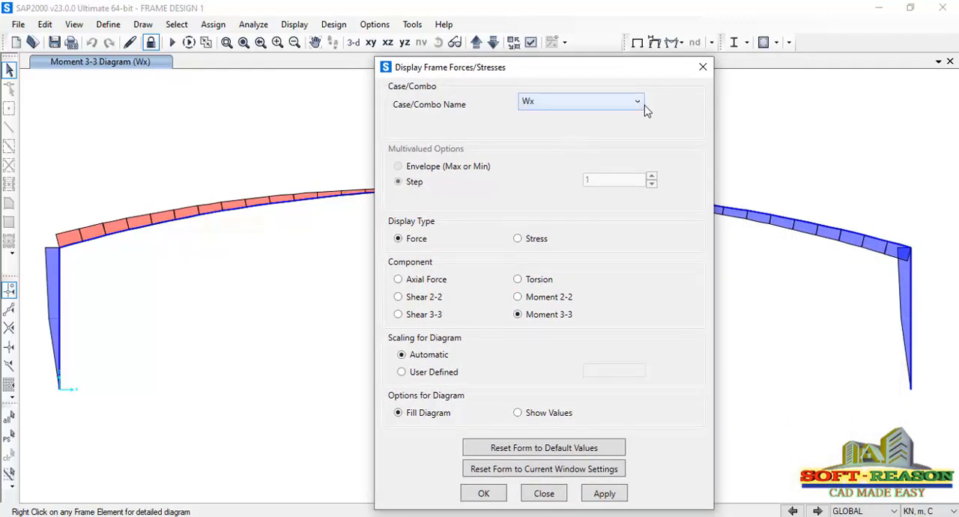
Display the filled Moment 3-3 diagram for the DL load case and finish the frame force display
click(618, 108)
scroll(565, 144, up, 2)
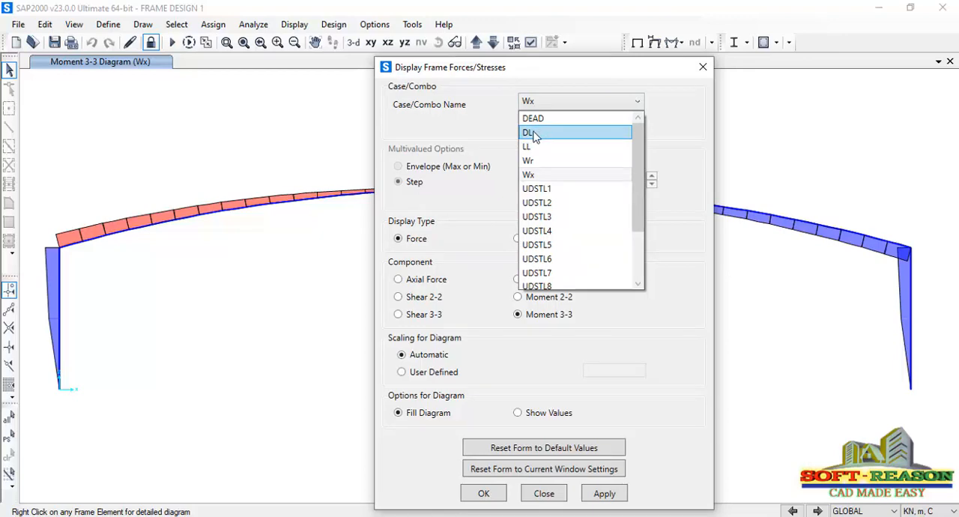
click(535, 134)
click(605, 493)
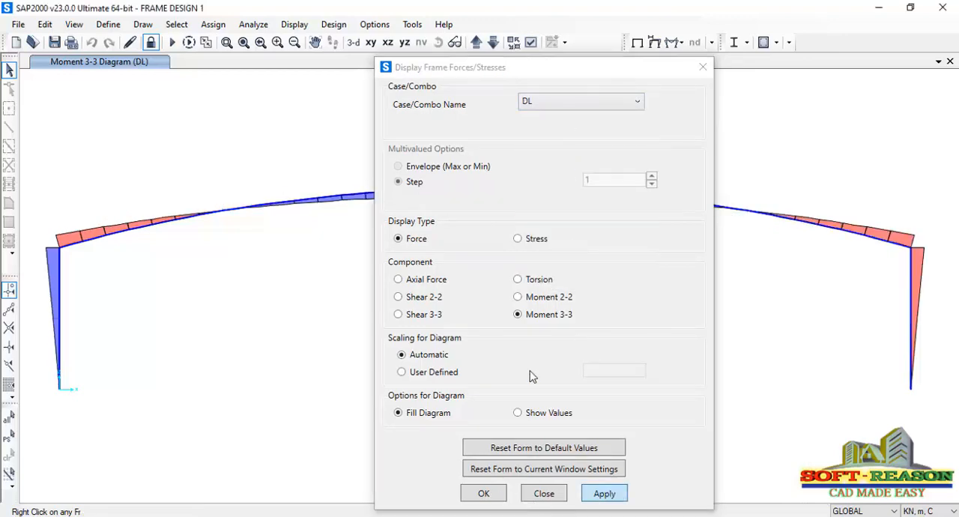
click(497, 492)
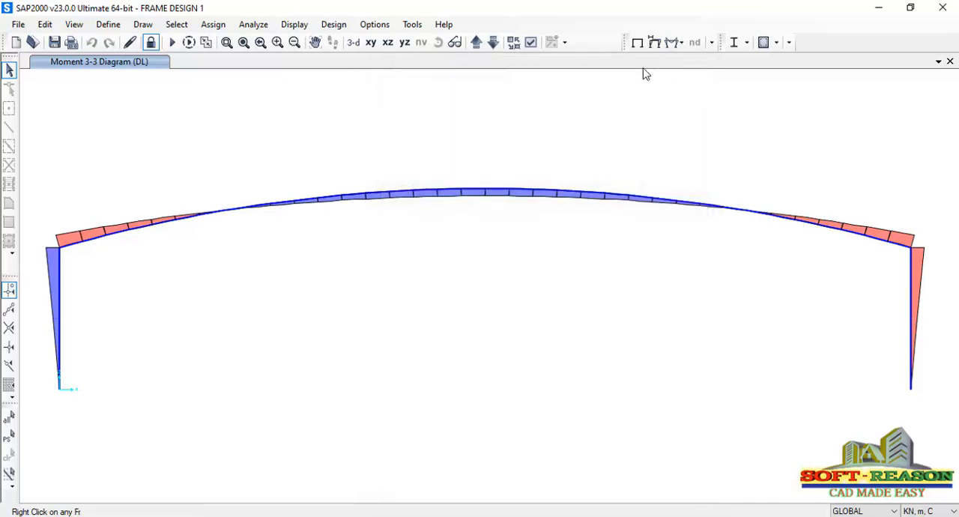
Display the deformed shape for the DEAD load case with the cubic curve option
click(656, 43)
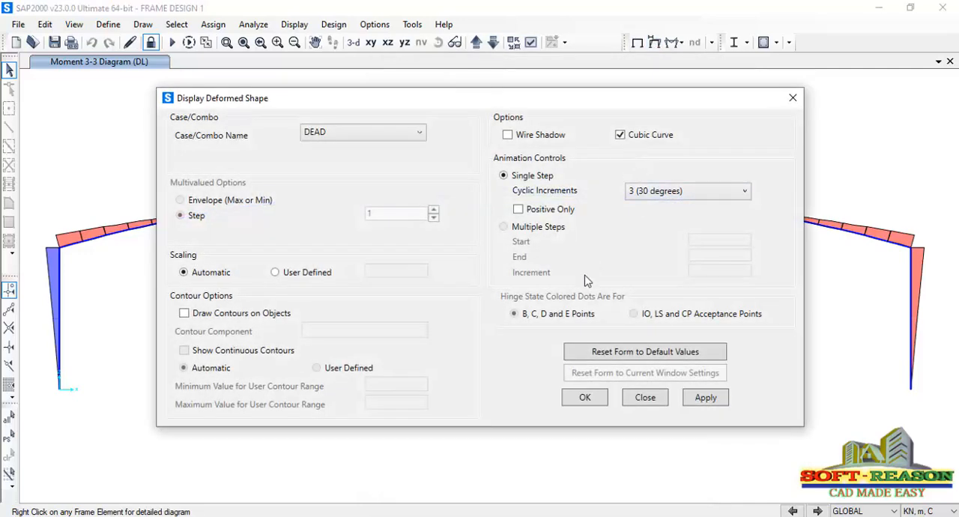
click(692, 399)
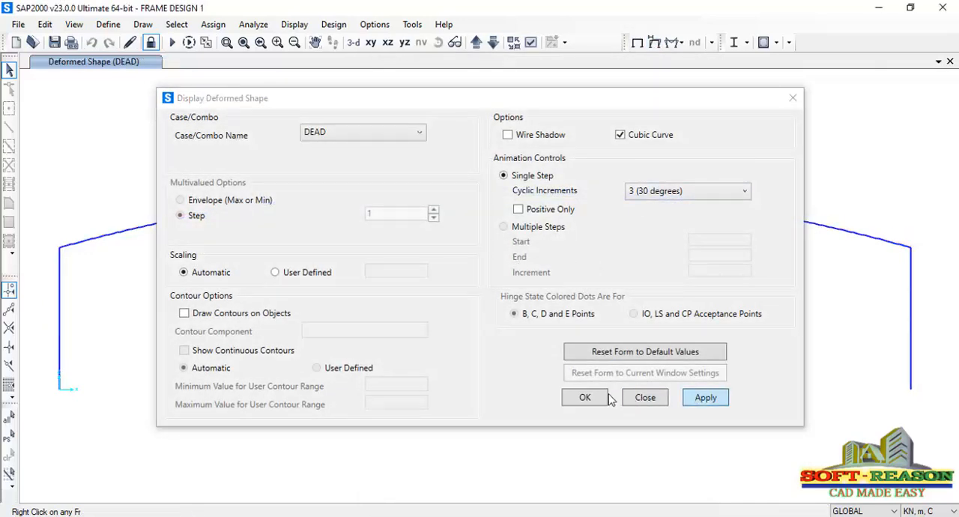
click(582, 401)
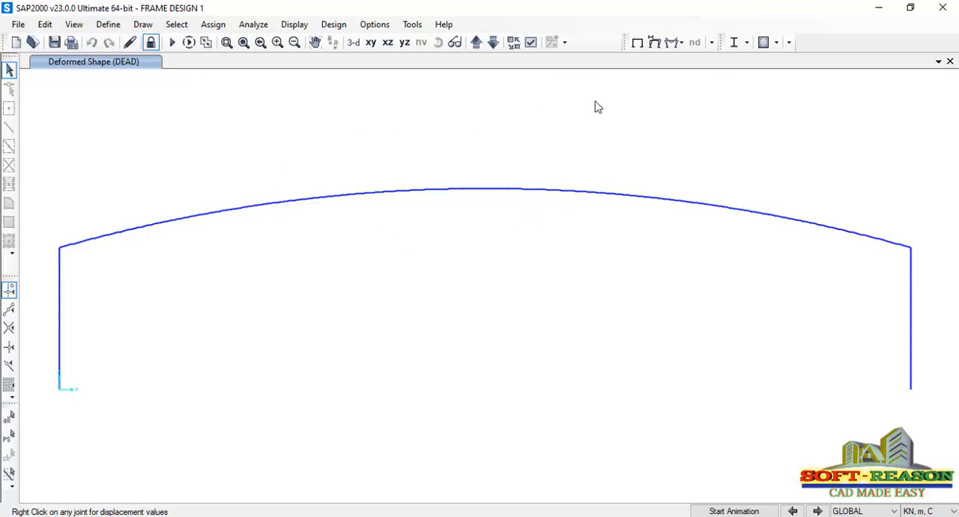
Run the steel design/check of the structure with the auto-selected sections
click(746, 42)
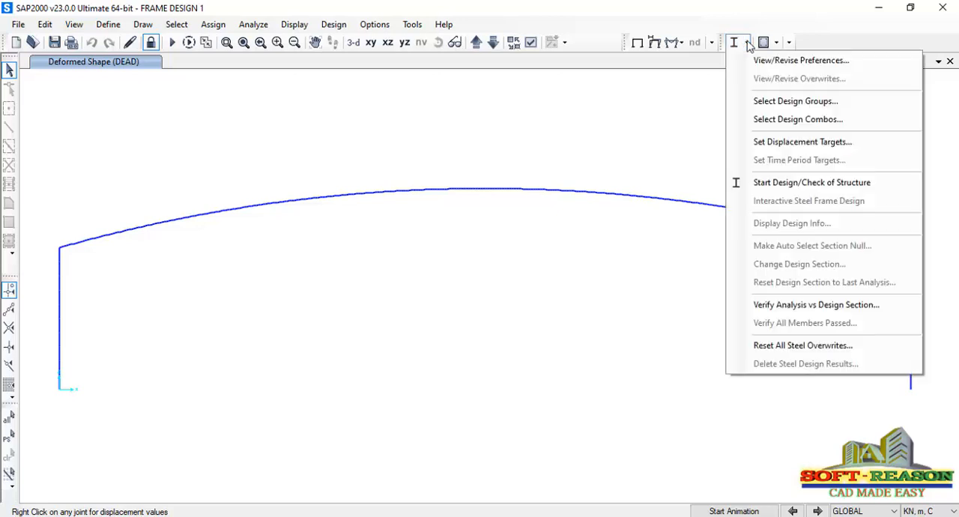
click(787, 183)
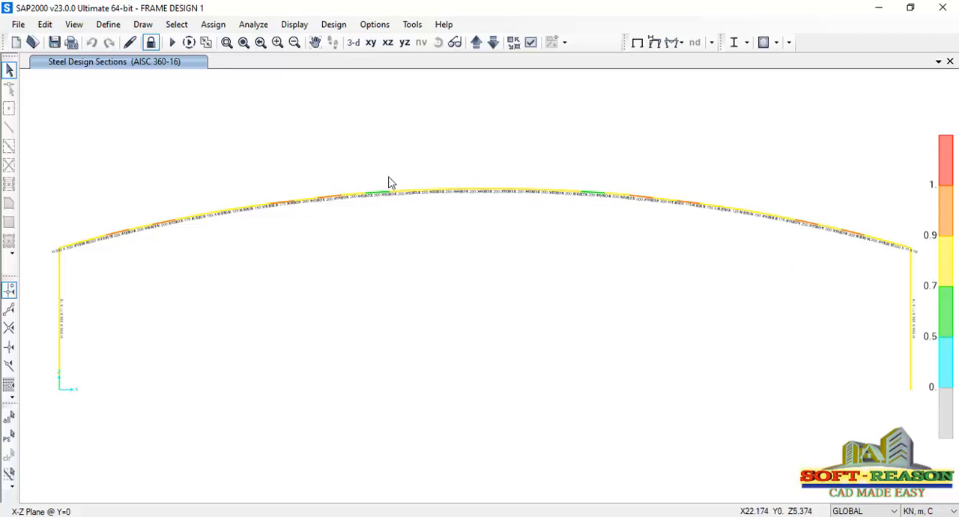
Examine the designed section labels and ratio colours along the curved rafter and the column at the far X end, and restore the full XZ view
click(226, 42)
drag(558, 177, 617, 226)
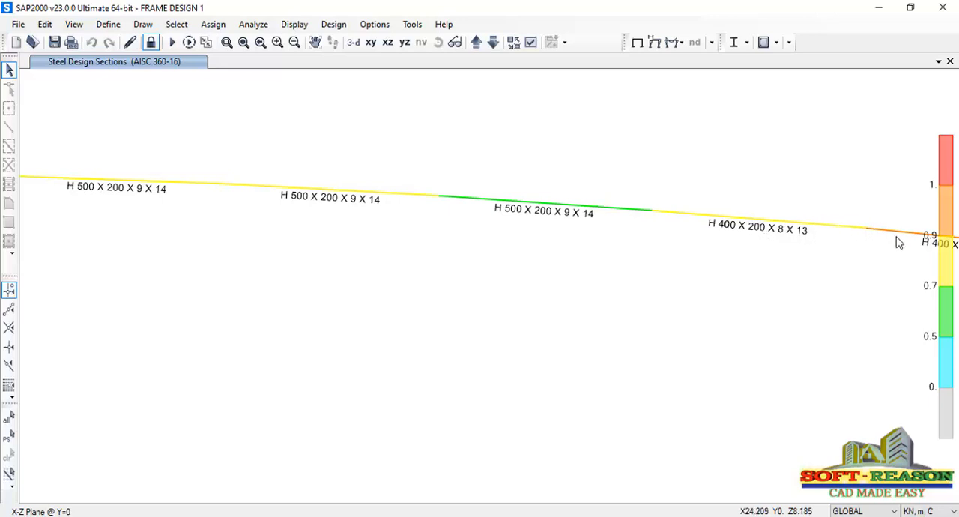
middle_drag(897, 242, 774, 264)
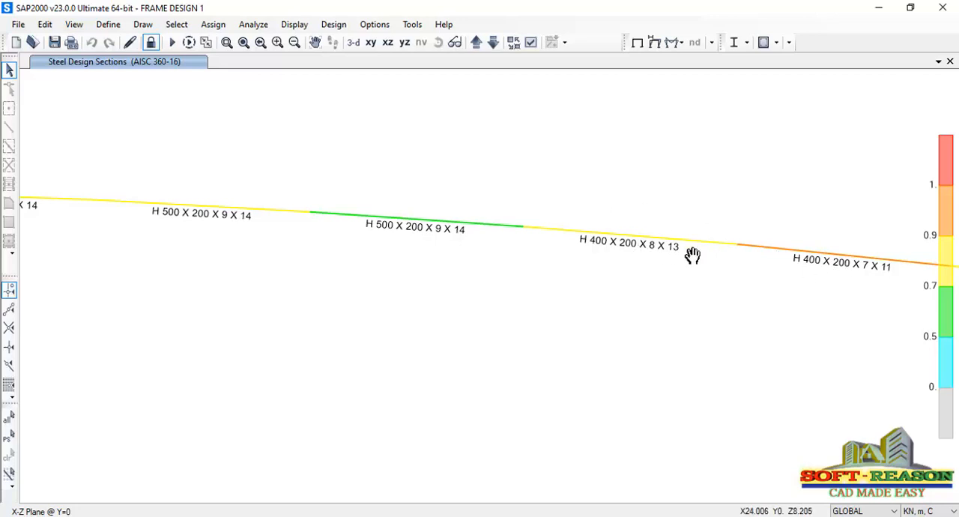
middle_drag(692, 254, 194, 204)
middle_drag(578, 243, 403, 277)
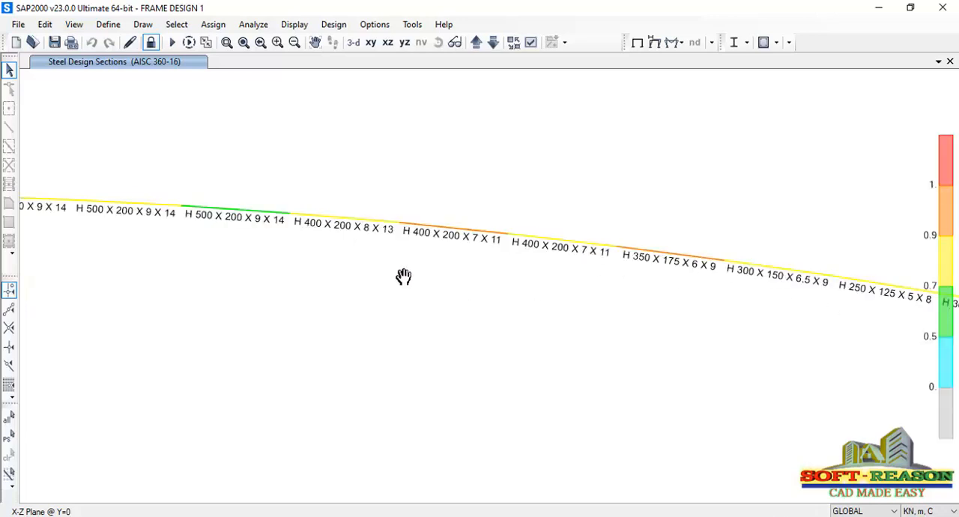
middle_drag(724, 355, 397, 214)
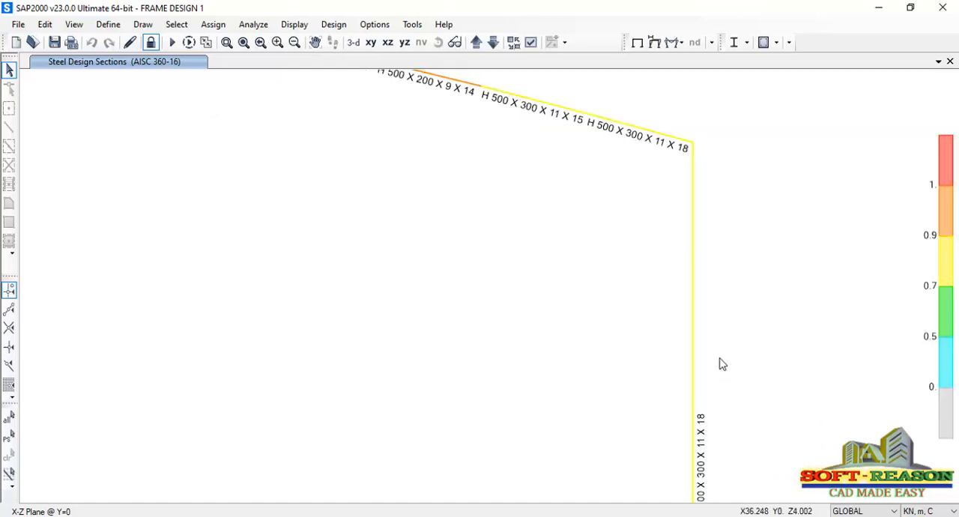
middle_drag(718, 424, 724, 383)
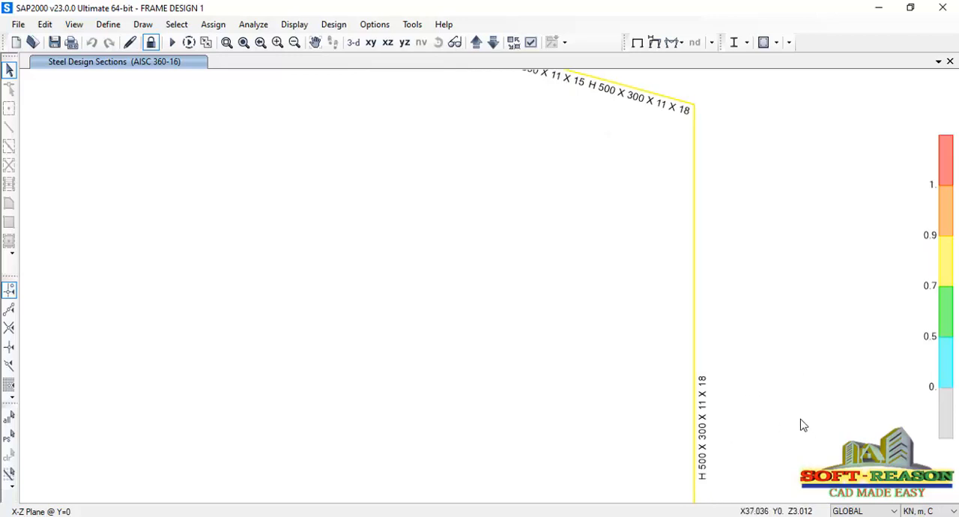
scroll(801, 419, down, 2)
click(387, 42)
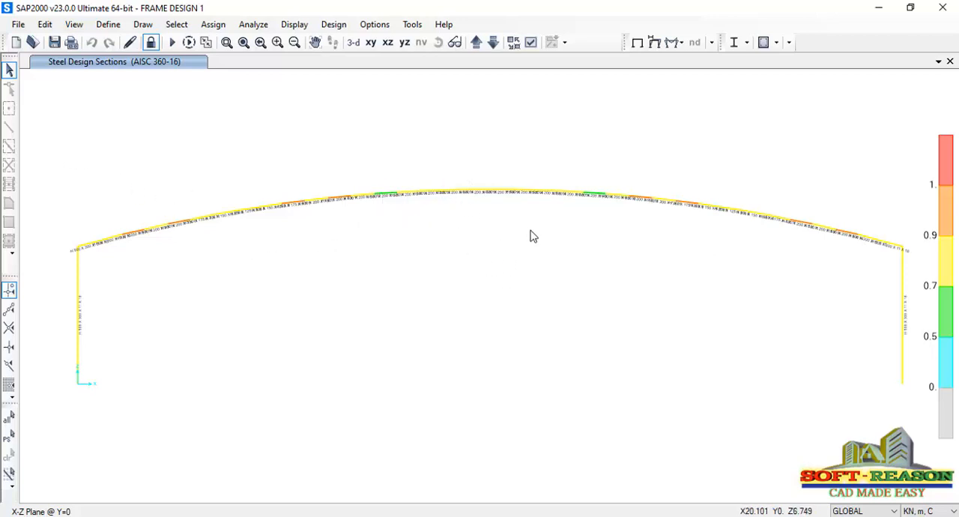
Unlock the model and assign frame section H 600 X 300 X 12 X 17 to all columns and curved rafter members
click(151, 43)
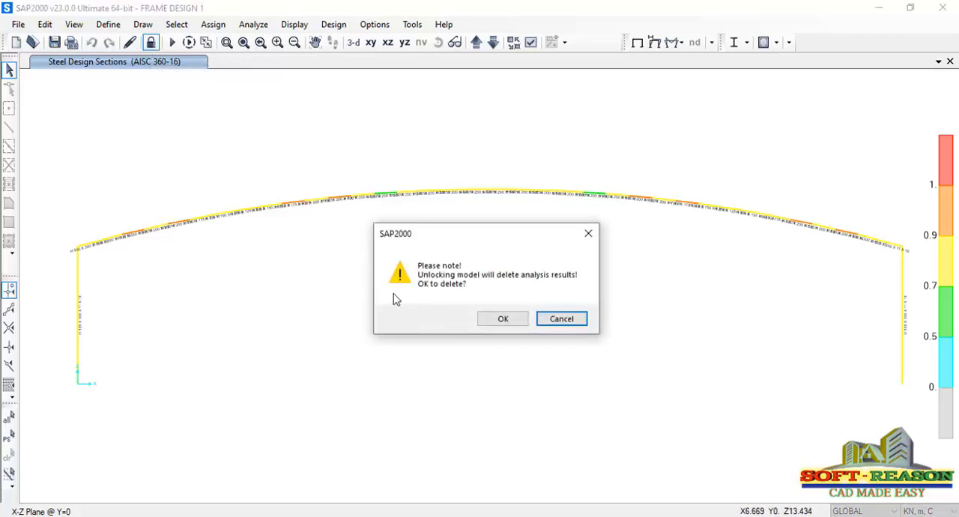
click(512, 324)
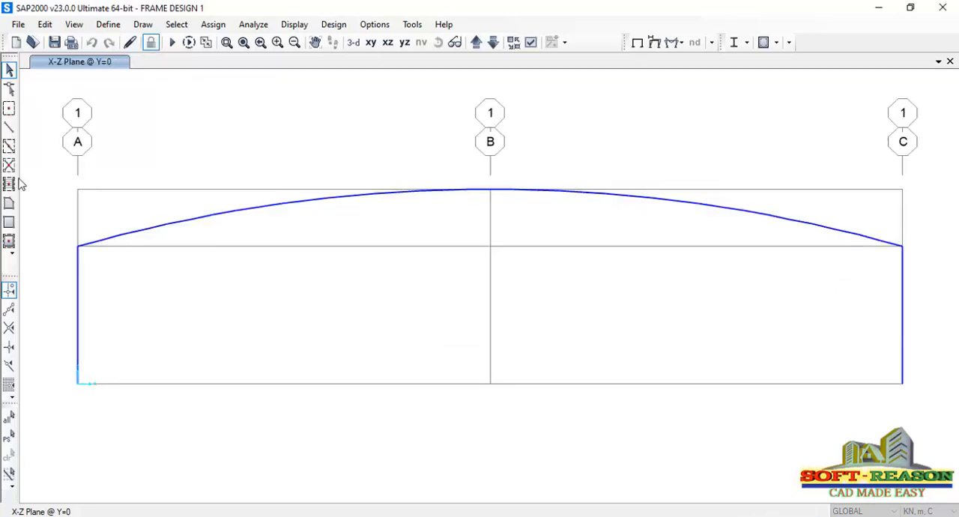
drag(52, 175, 918, 423)
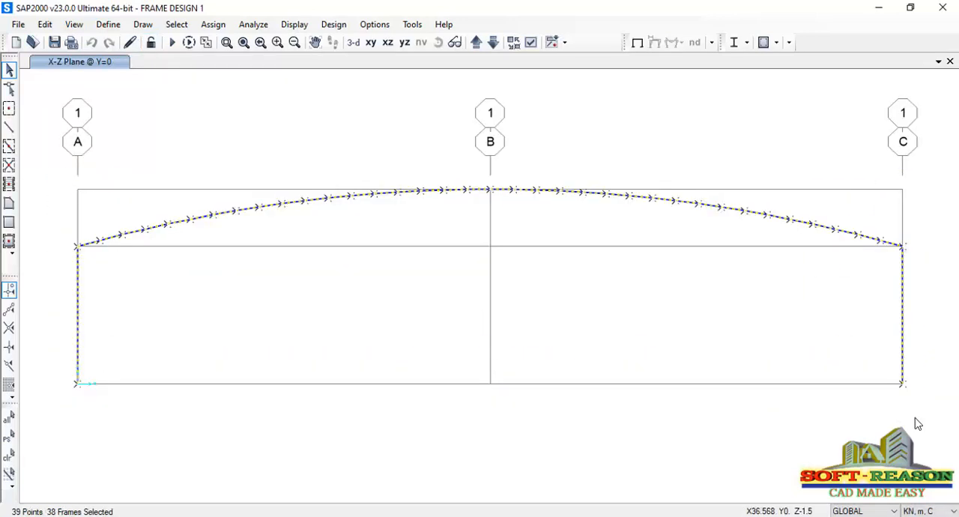
click(213, 25)
mouse_move(275, 66)
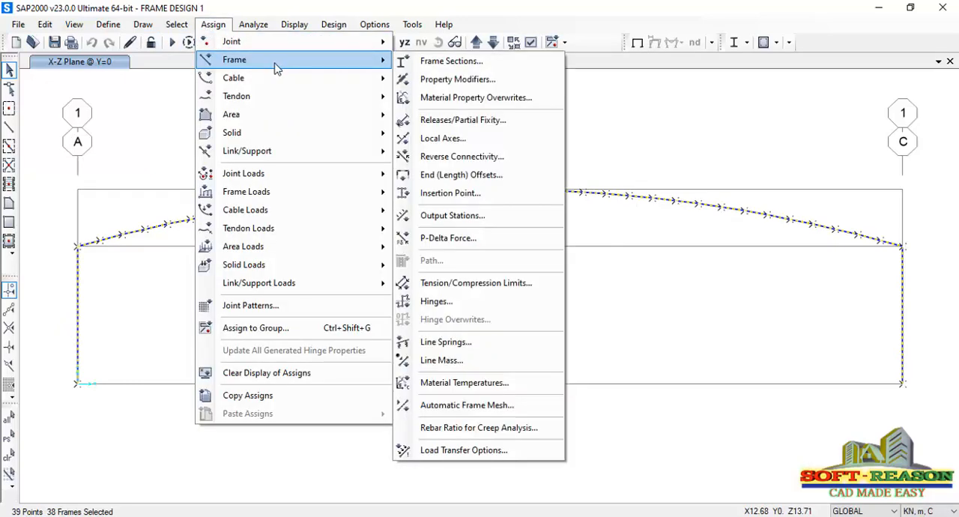
click(457, 63)
scroll(491, 322, down, 3)
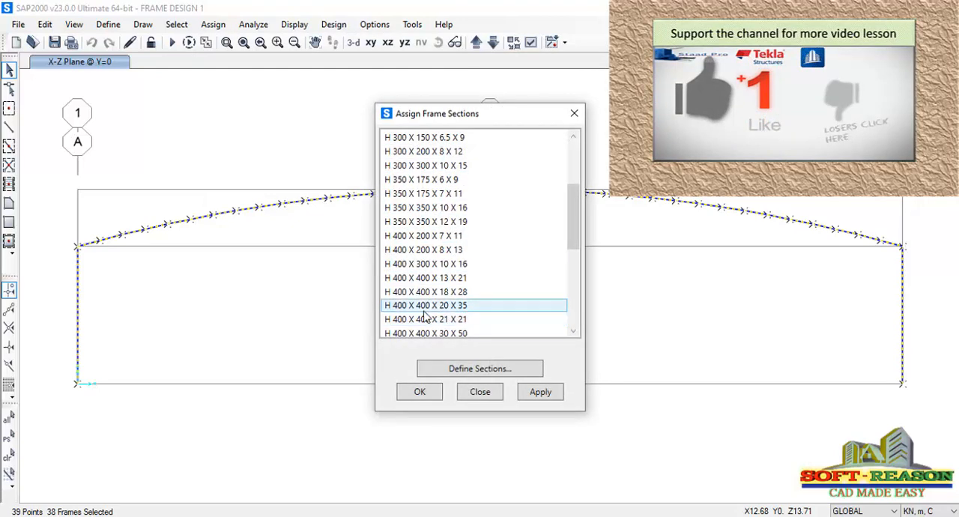
scroll(427, 285, down, 3)
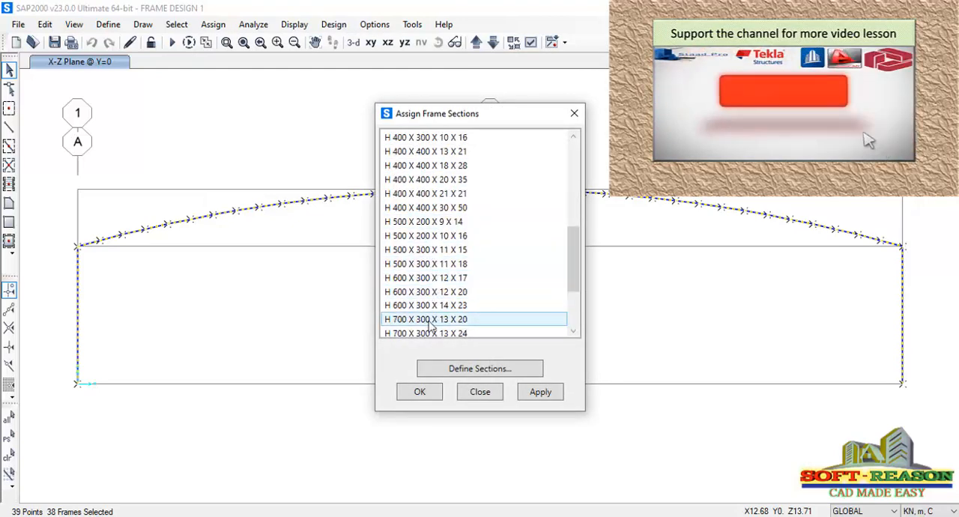
click(416, 281)
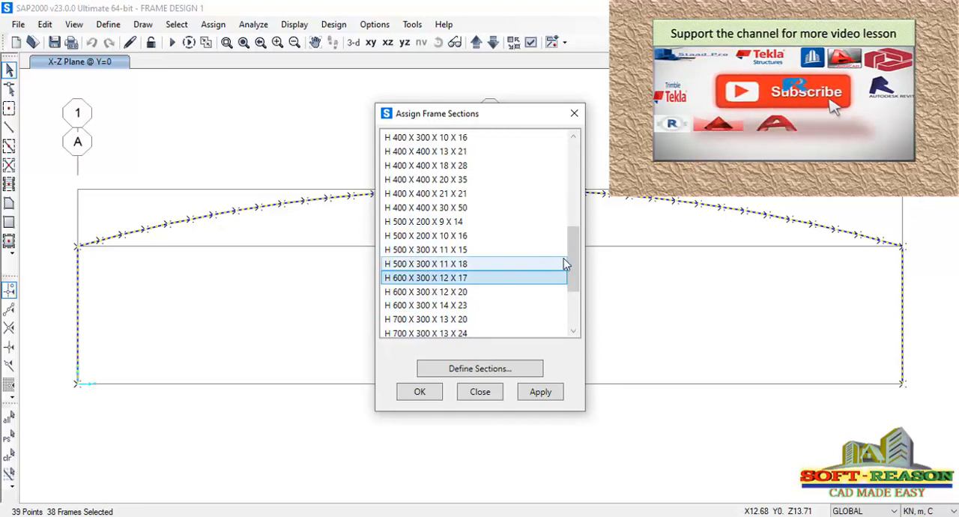
click(559, 397)
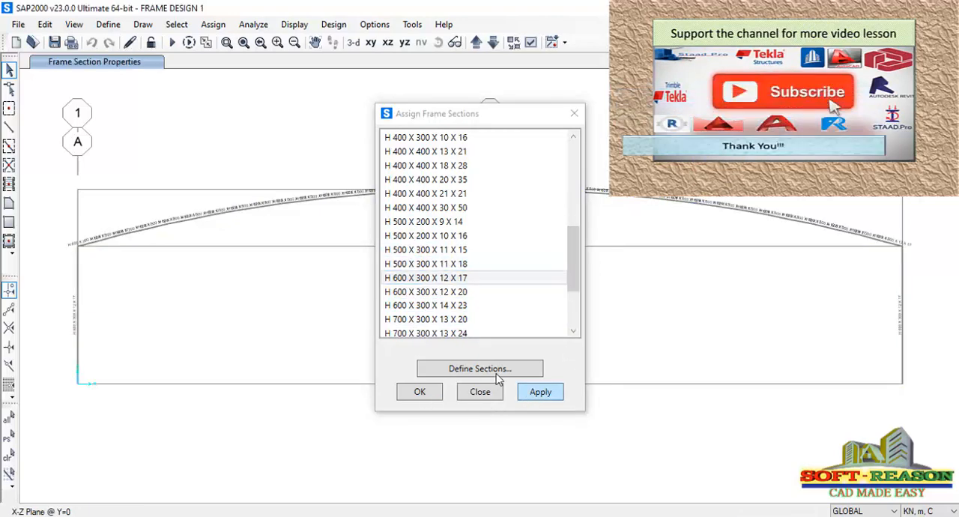
click(425, 393)
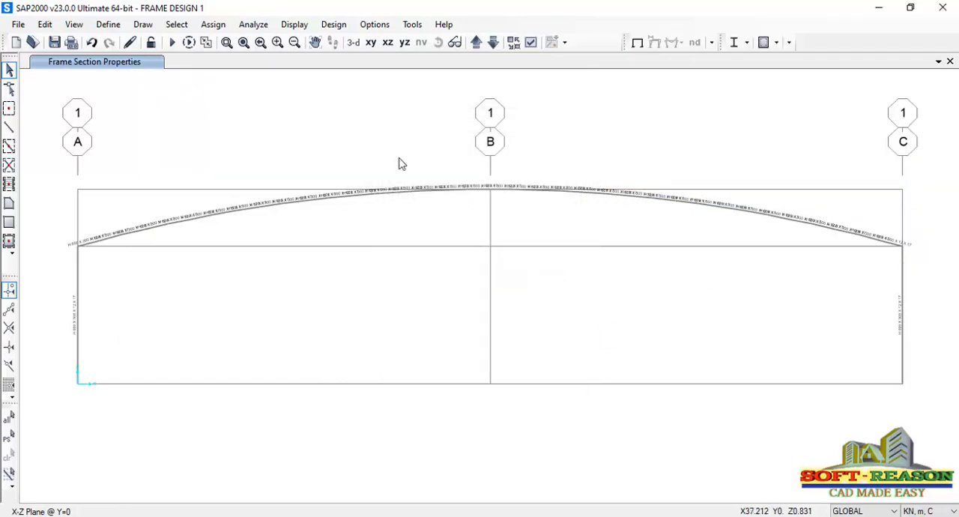
Run the analysis for the DEAD, DL, LL, Wr and Wx cases and start the steel design/check of the structure
click(173, 43)
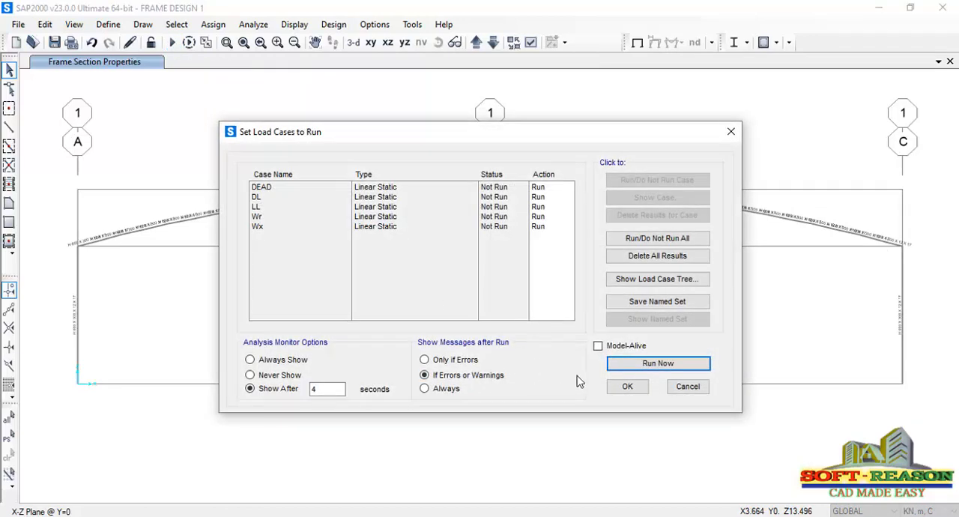
click(621, 364)
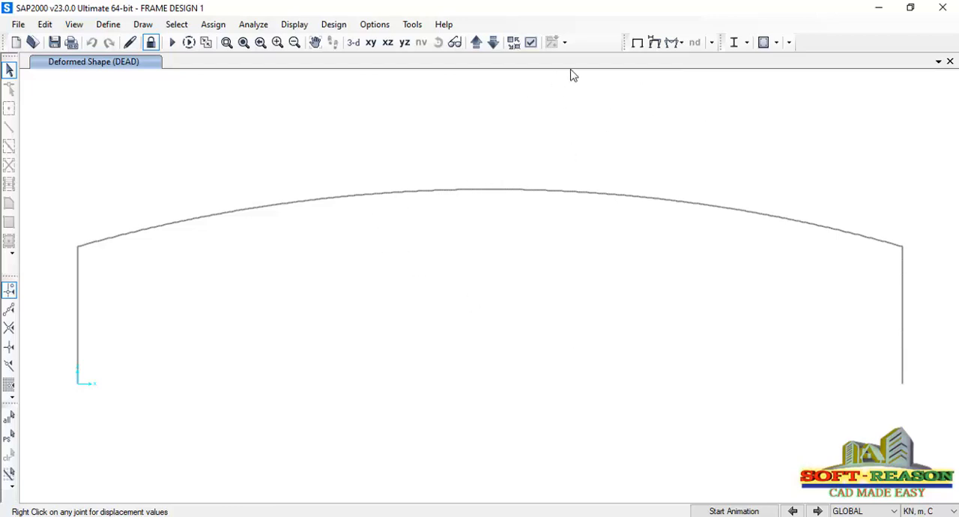
click(749, 43)
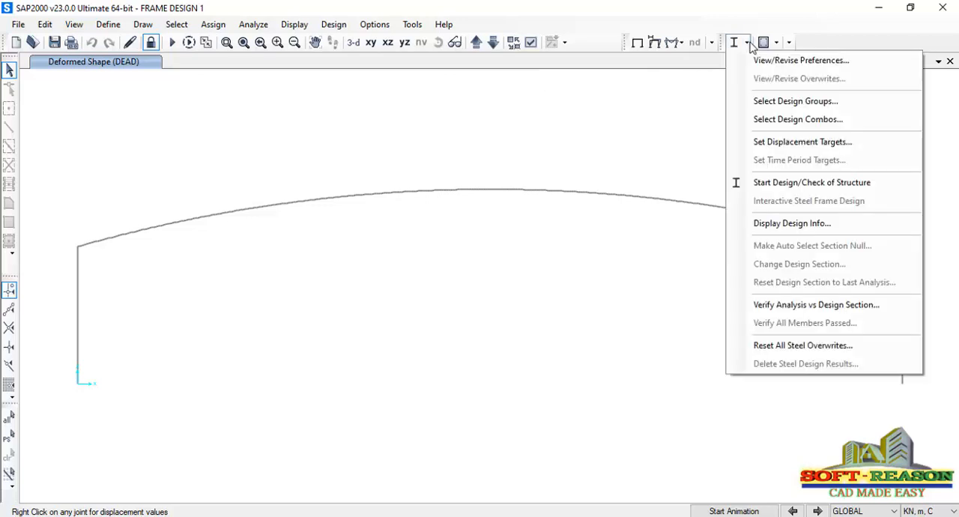
click(799, 184)
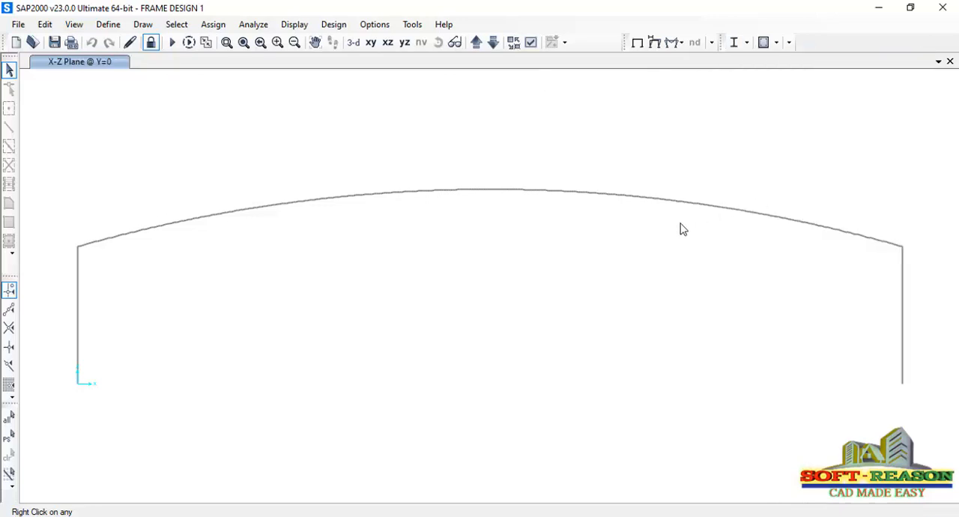